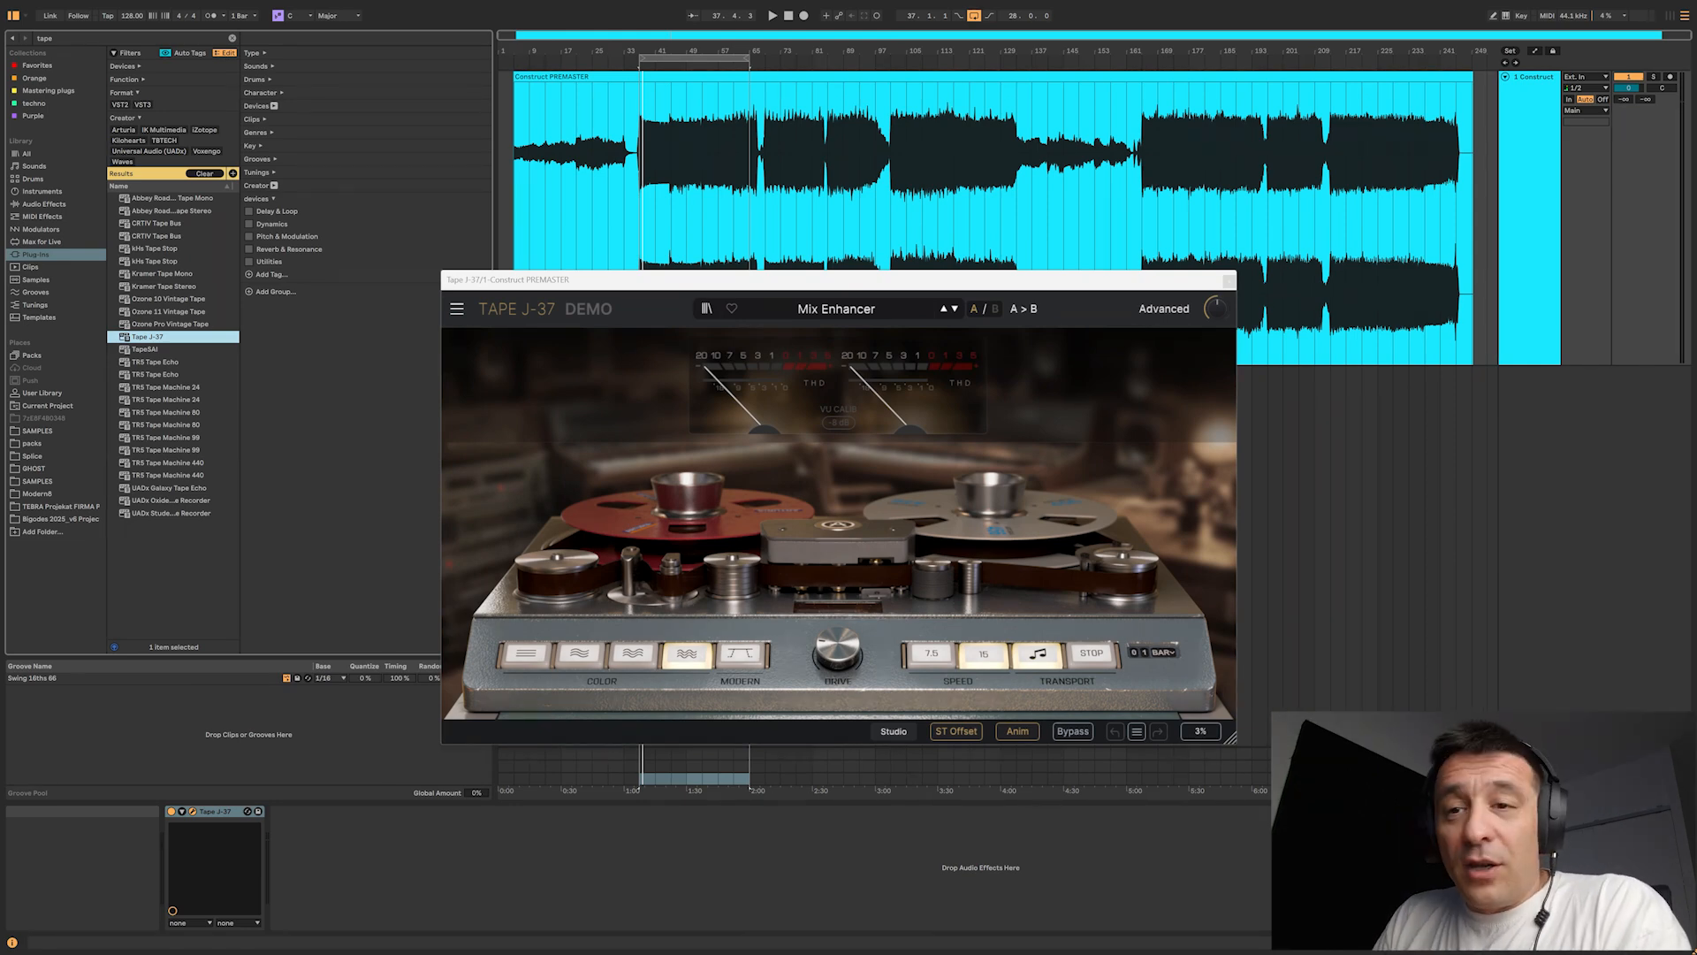
Step: Hide the browser and show the advanced controls of the Tape J-37 plug-in
{"action": "key", "text": "ctrl+alt+b"}
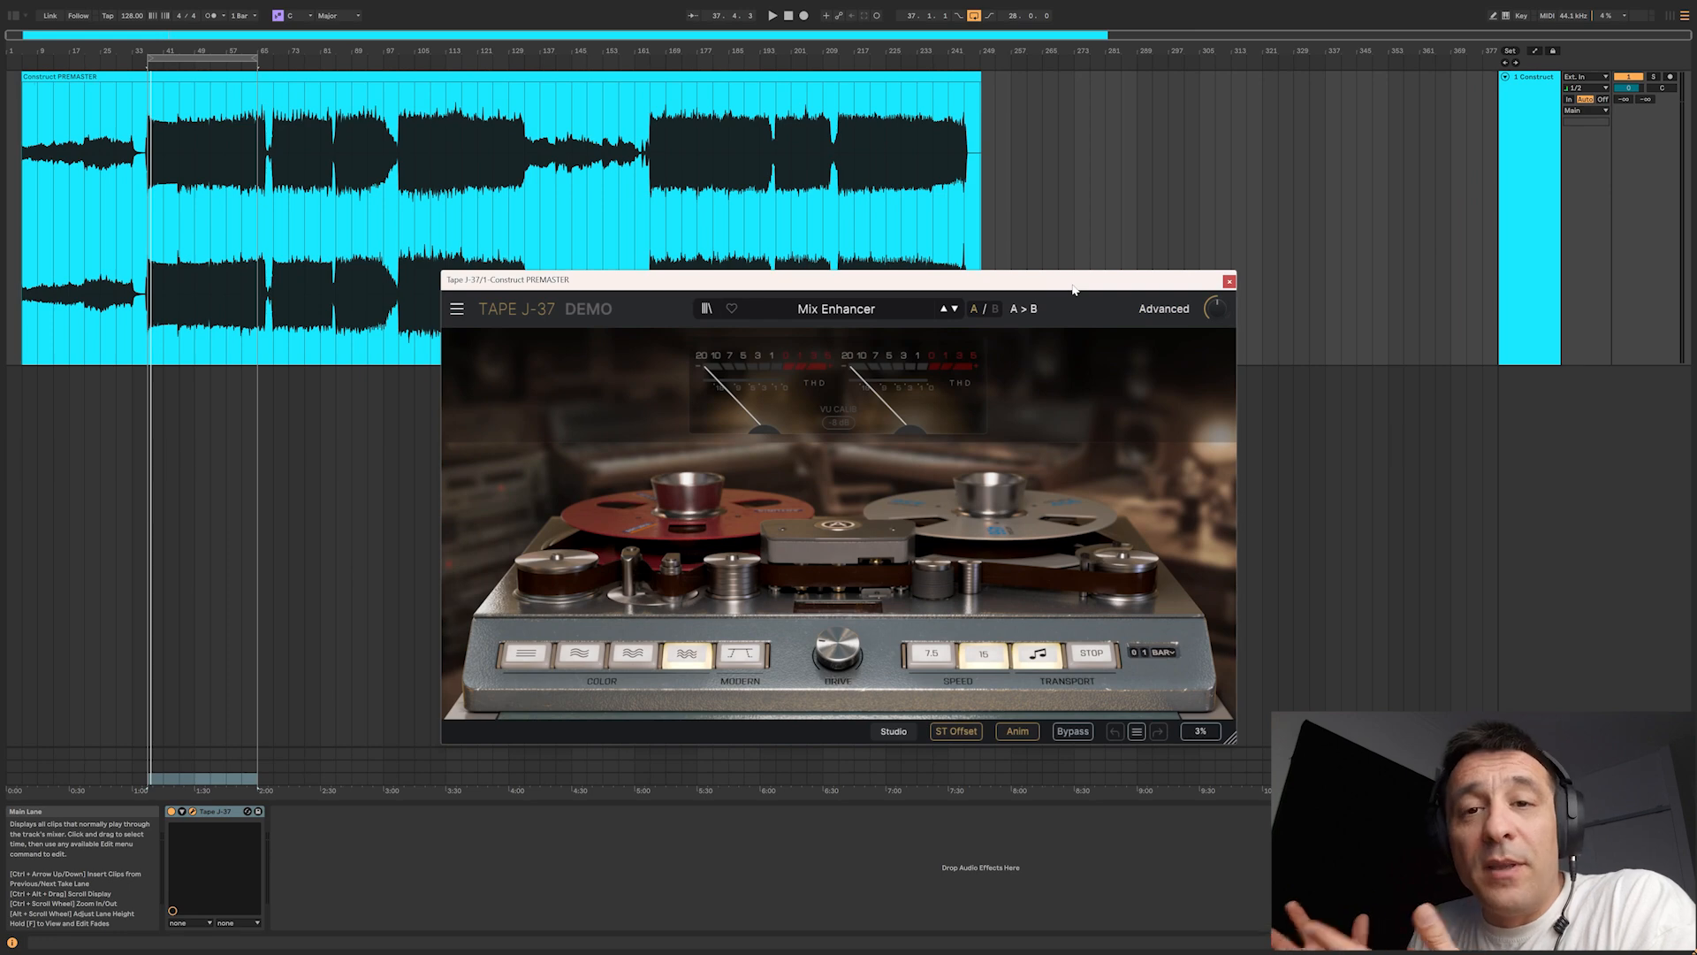
{"action": "left_click", "coordinate": [1164, 309]}
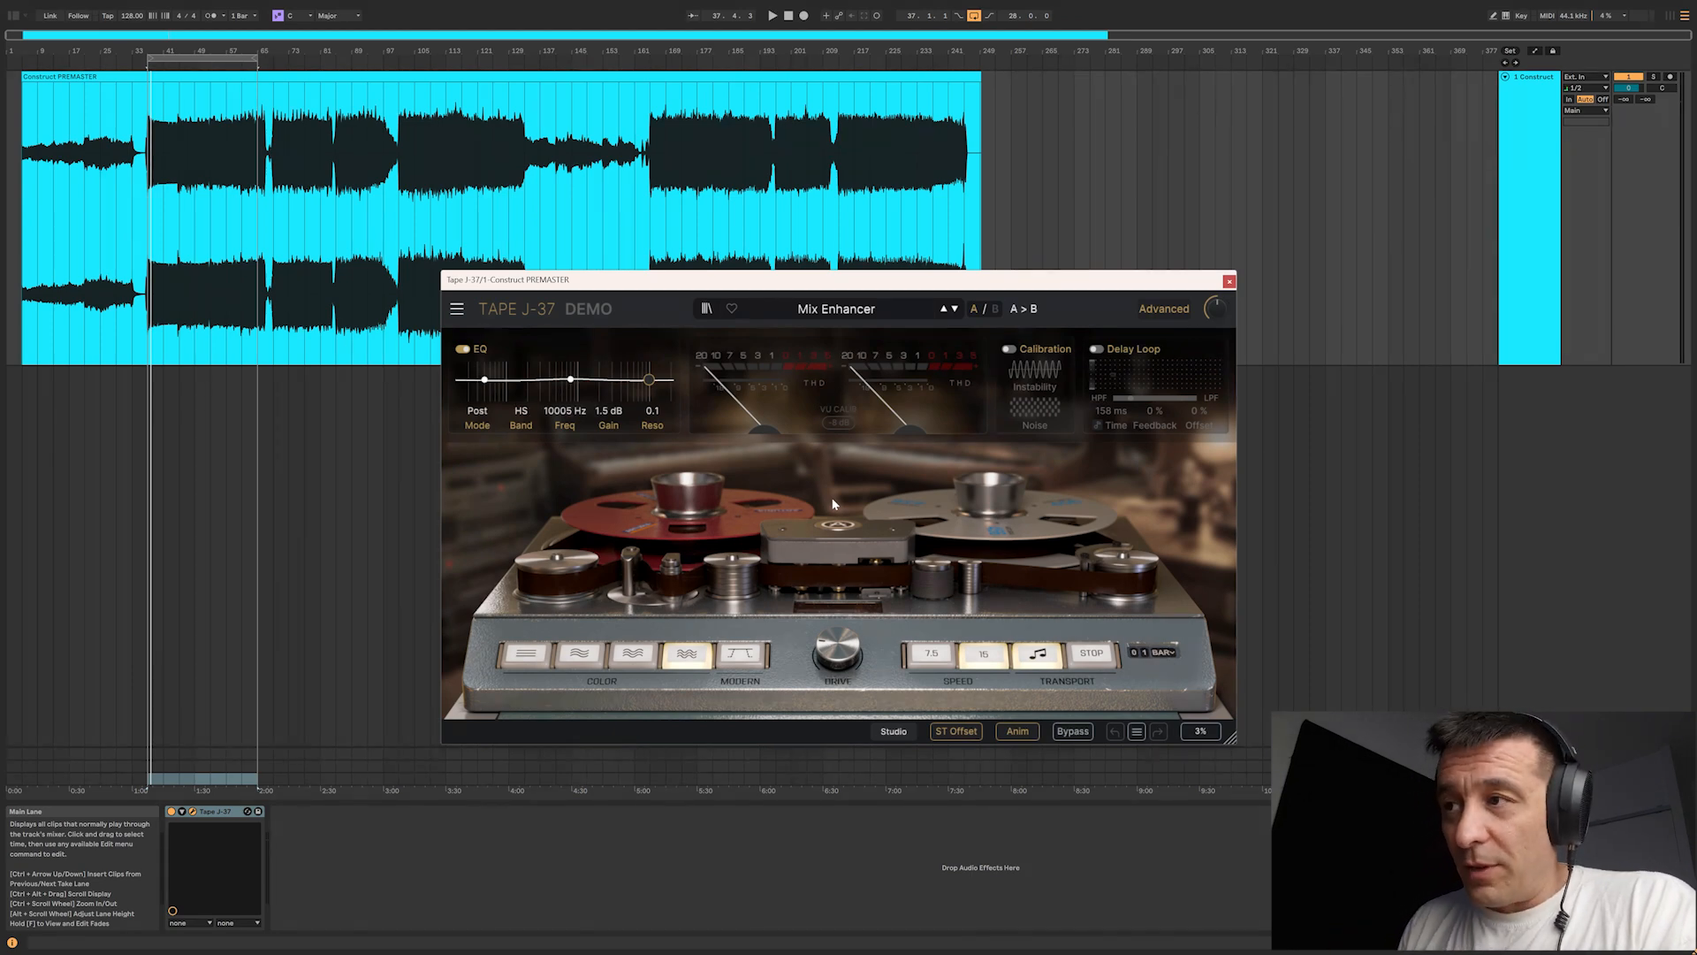
Step: Try tape colors 1, 2 and 3 and return to color 4
{"action": "left_click", "coordinate": [526, 654]}
{"action": "left_click", "coordinate": [579, 655]}
{"action": "left_click", "coordinate": [633, 654]}
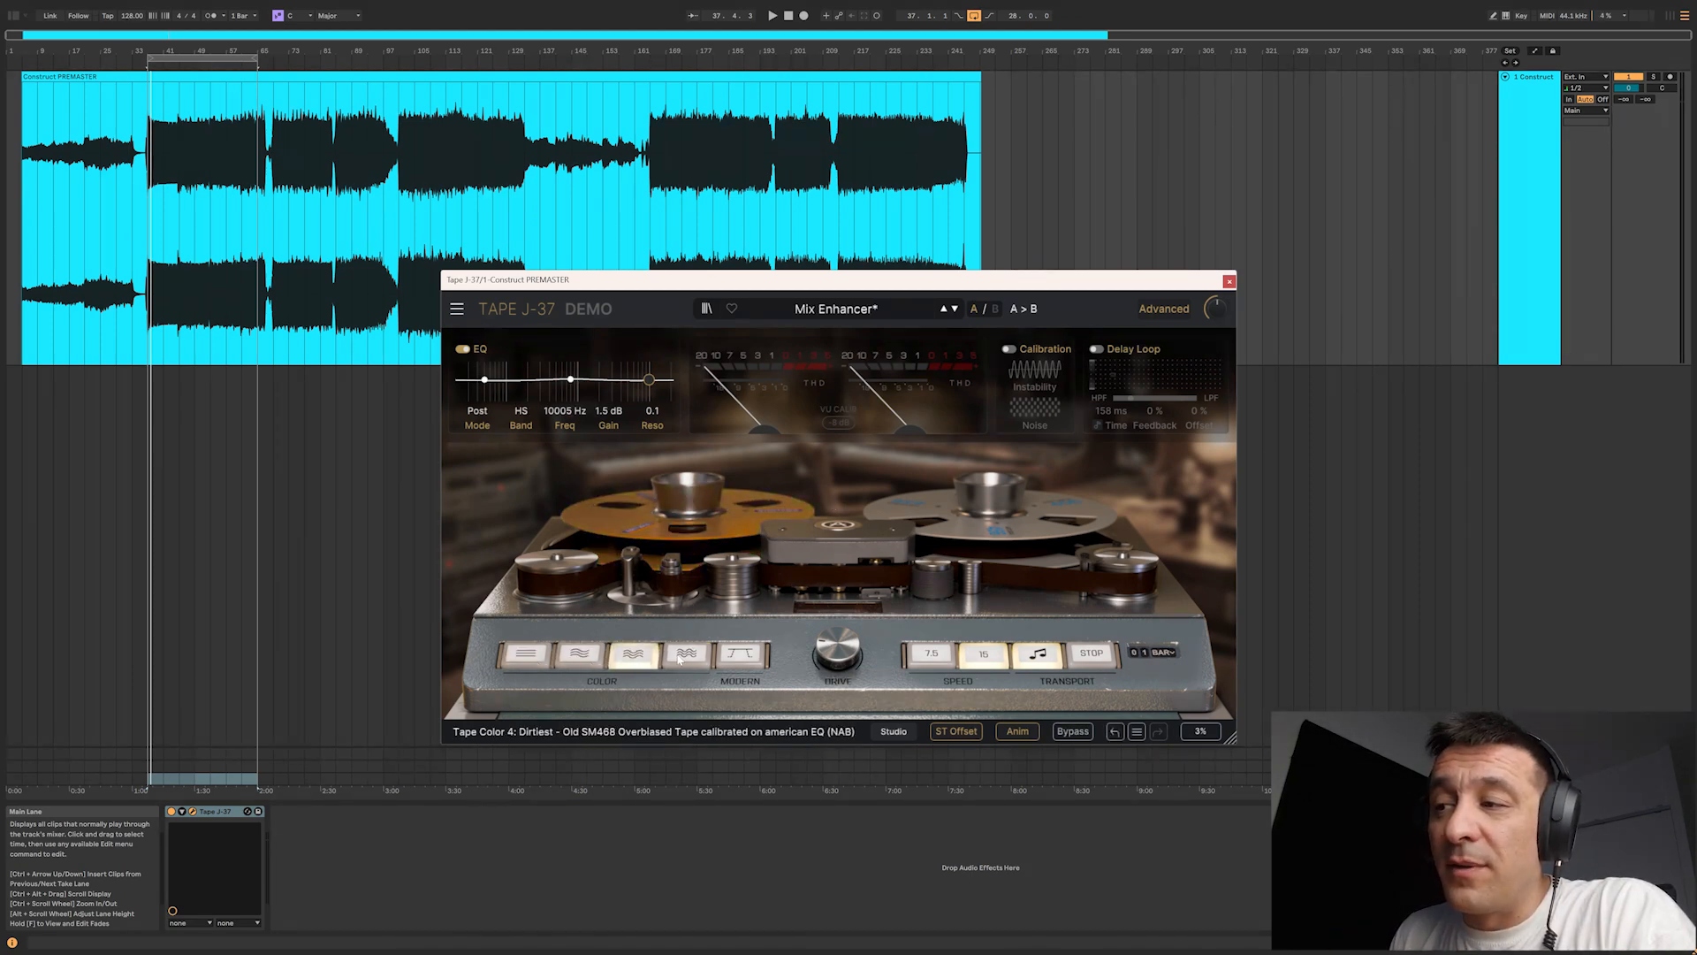
{"action": "left_click", "coordinate": [679, 660]}
Step: Try different tape drive amounts, going as far as 50.0 dB
{"action": "left_click_drag", "start_coordinate": [852, 657], "coordinate": [851, 614]}
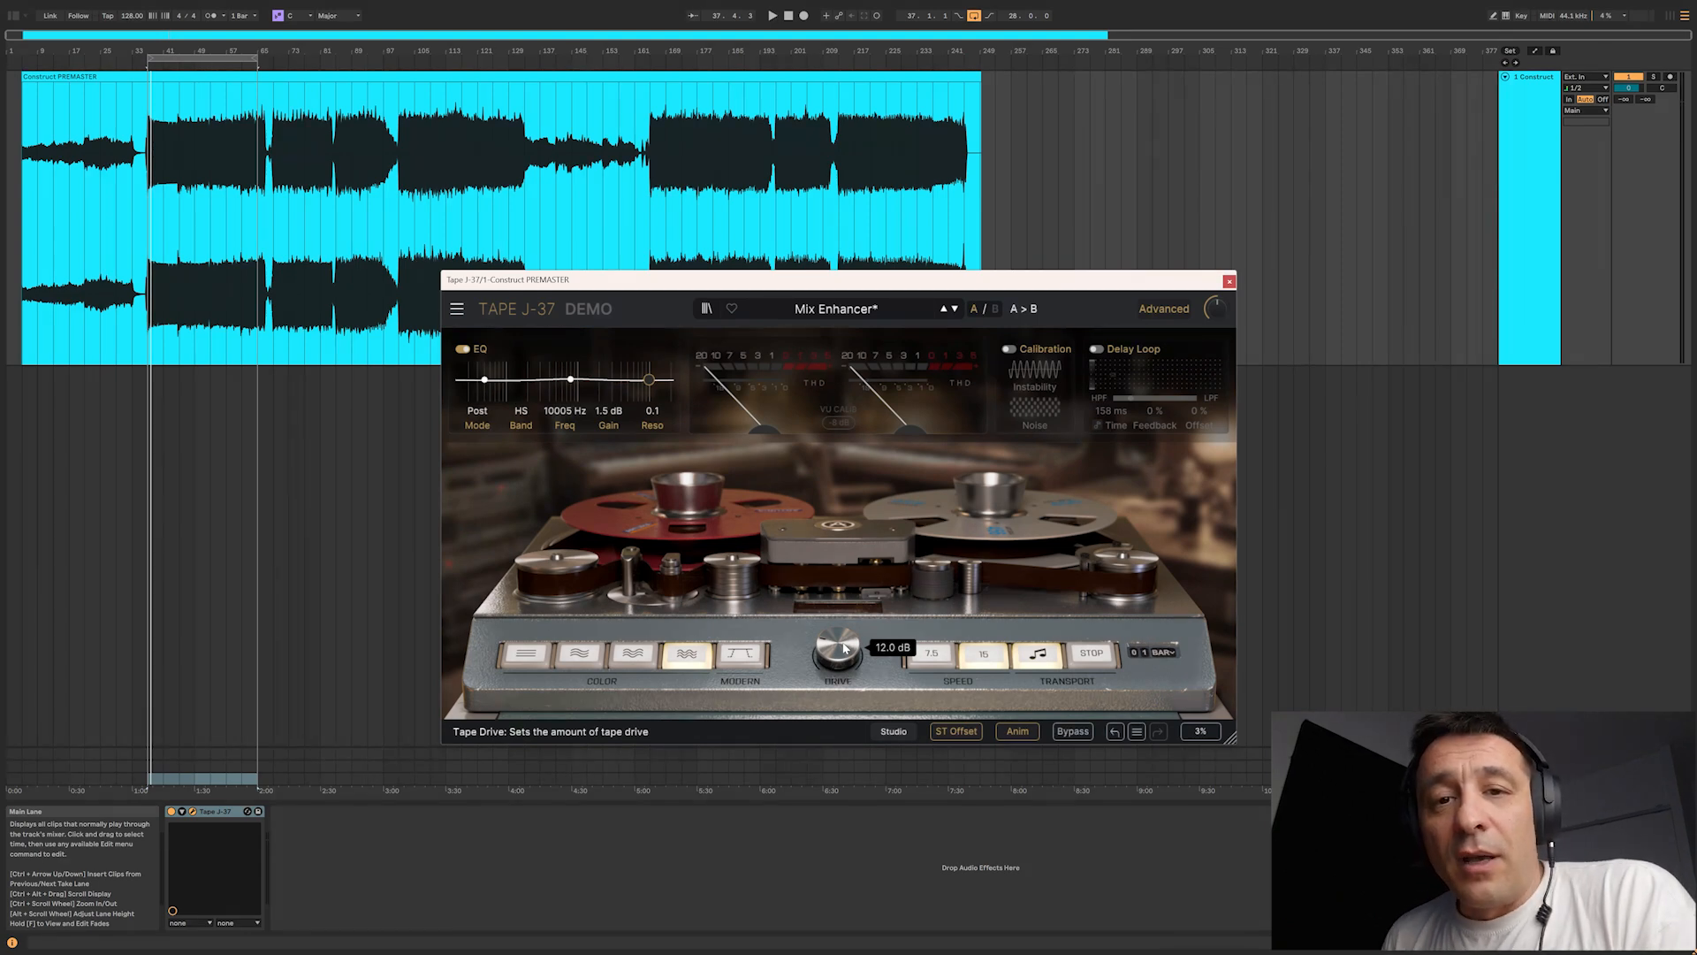
{"action": "left_click_drag", "start_coordinate": [844, 648], "coordinate": [844, 642]}
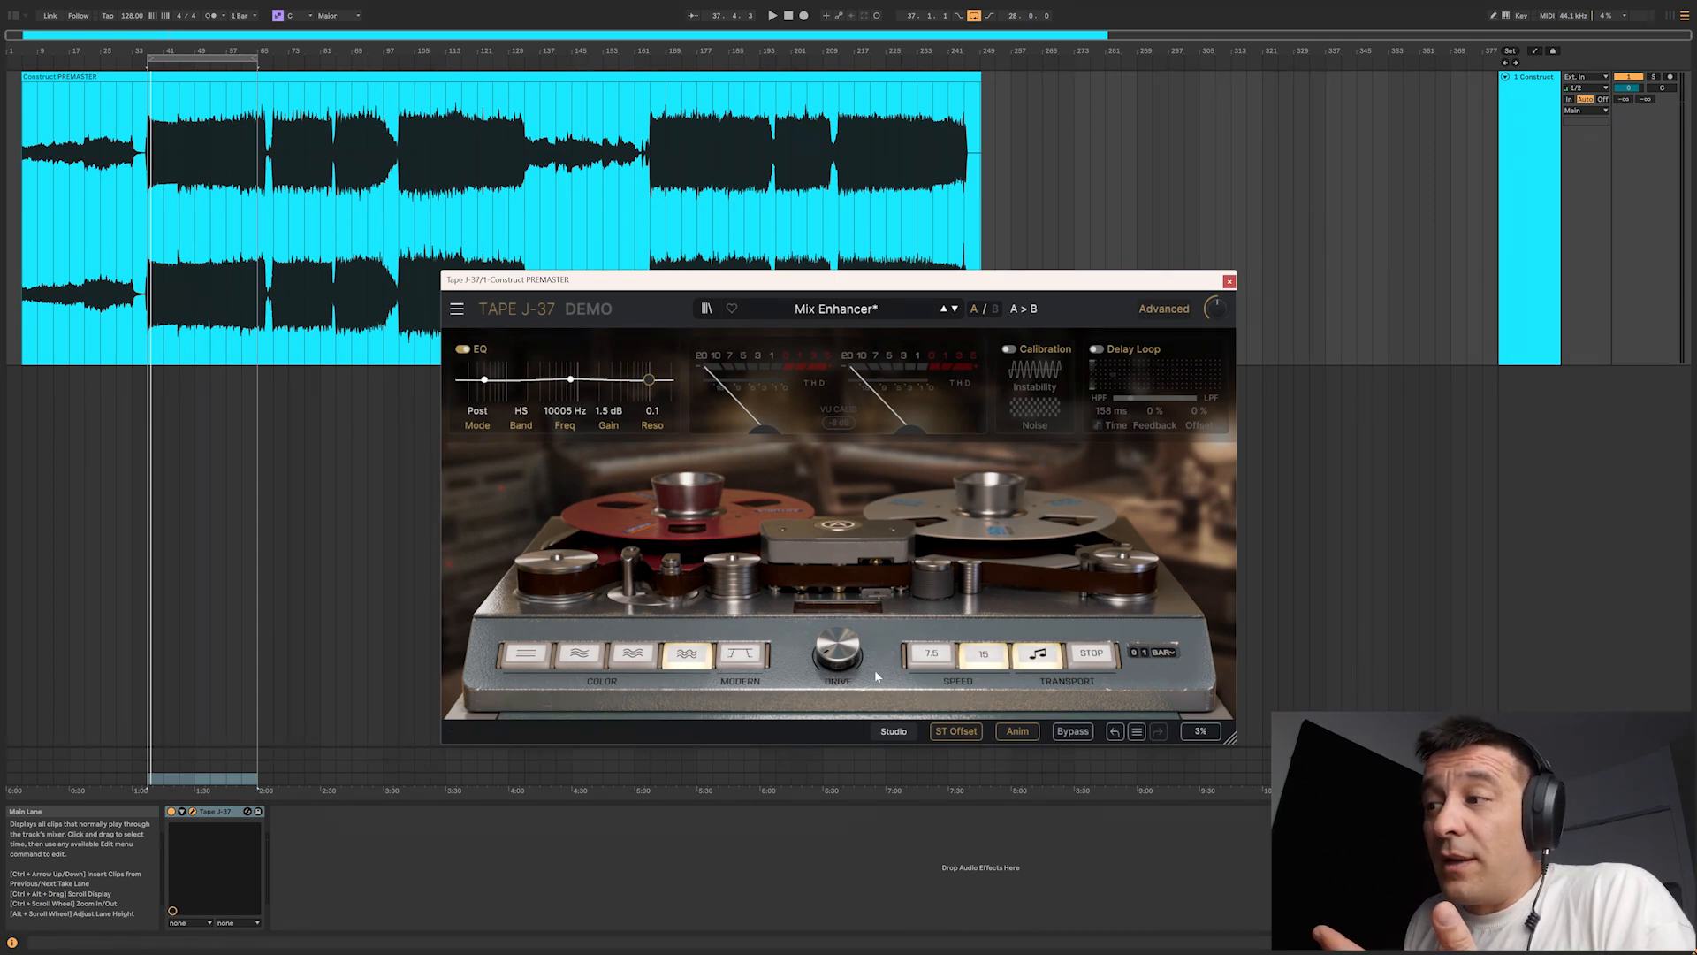
{"action": "mouse_move", "coordinate": [831, 656]}
{"action": "left_click_drag", "start_coordinate": [830, 656], "coordinate": [831, 663]}
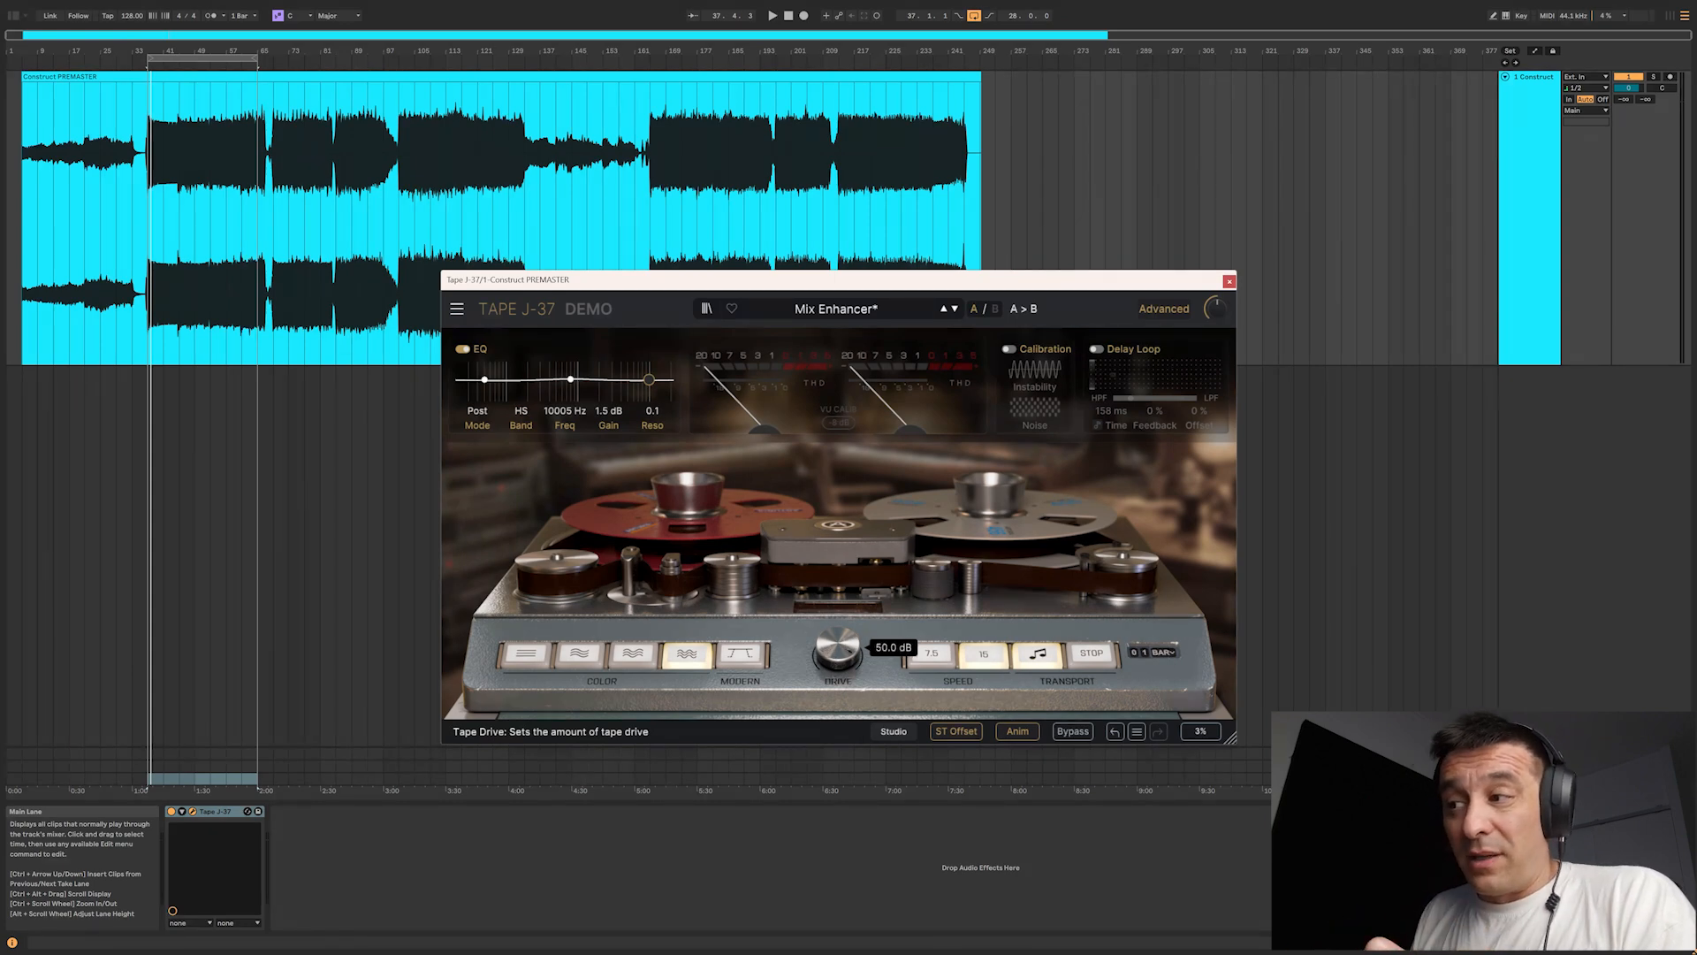
Step: Run through tape colors 1 to 4 once more, finishing on color 4, and turn on the Modern option
{"action": "left_click", "coordinate": [526, 654]}
{"action": "left_click", "coordinate": [579, 654]}
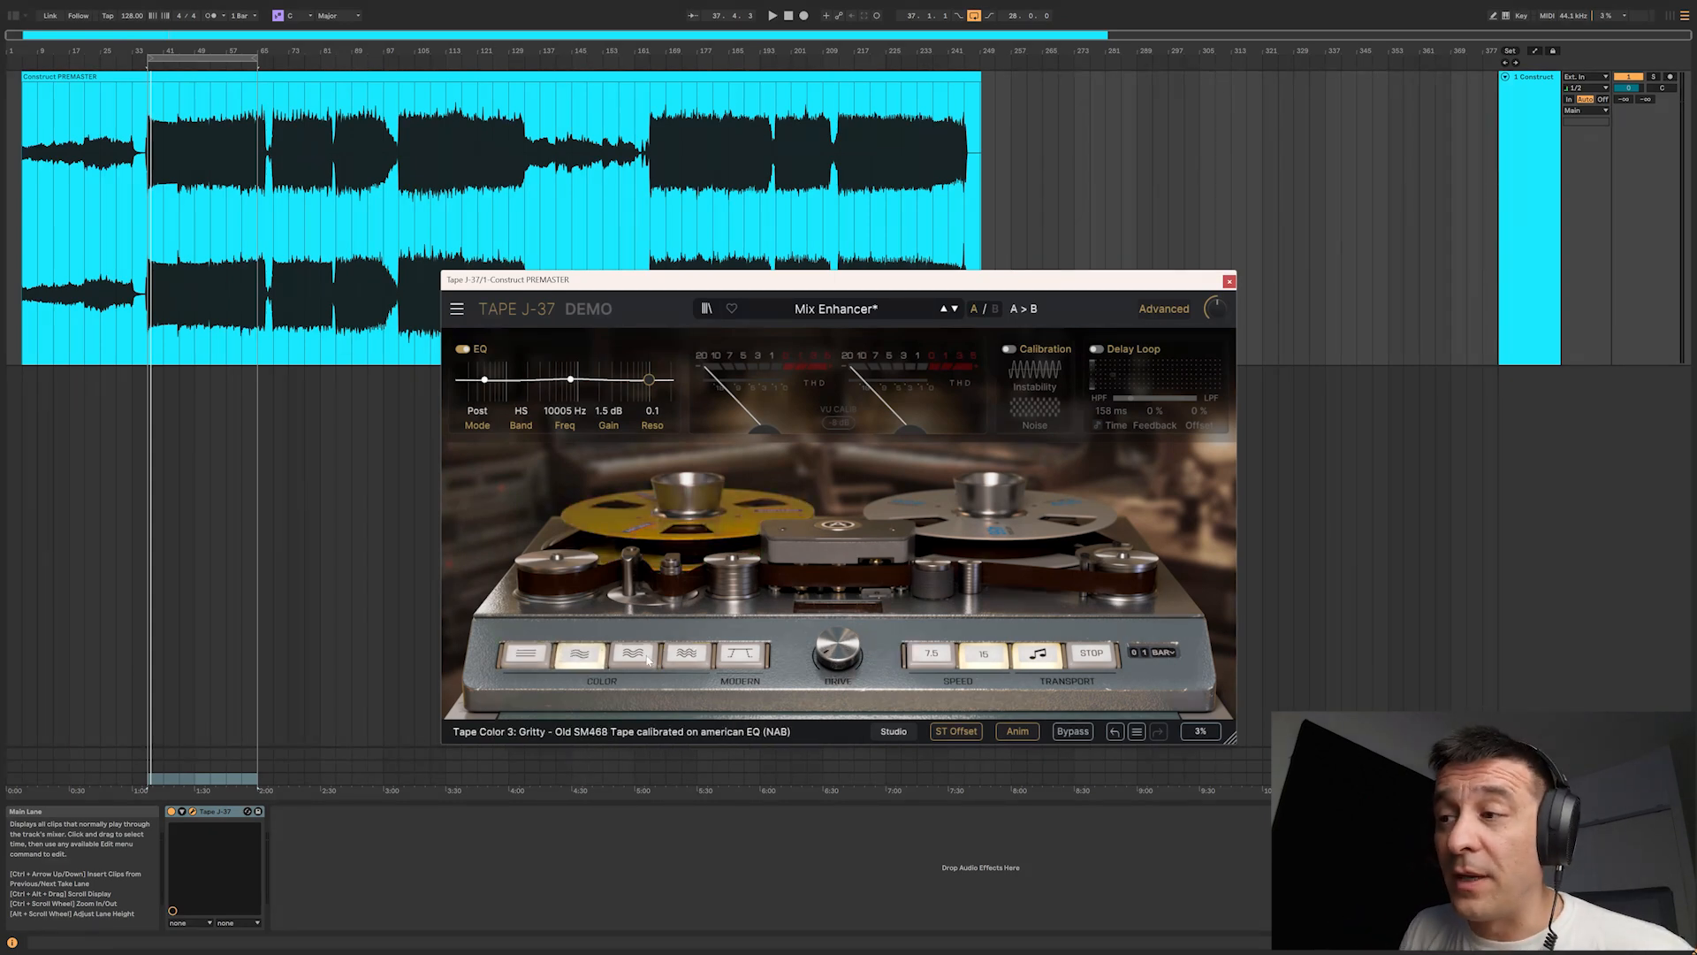
{"action": "left_click", "coordinate": [633, 654]}
{"action": "left_click", "coordinate": [686, 654]}
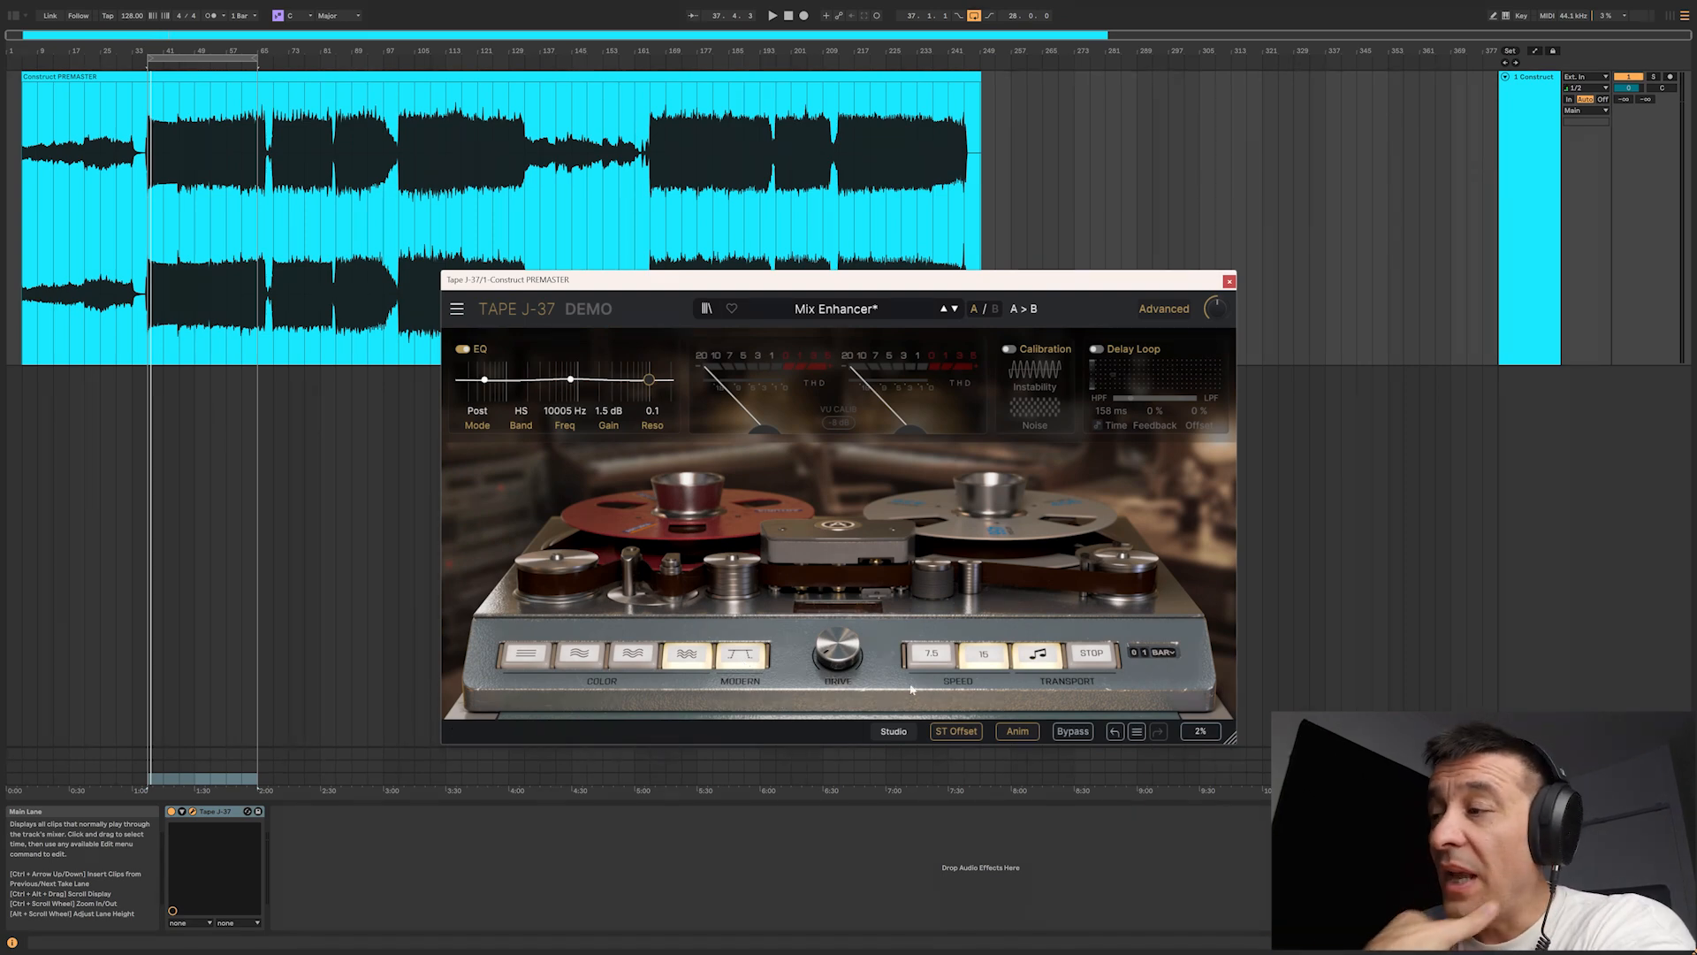
Step: Try the 7.5 IPS tape speed and return to 15 IPS
{"action": "left_click", "coordinate": [948, 662]}
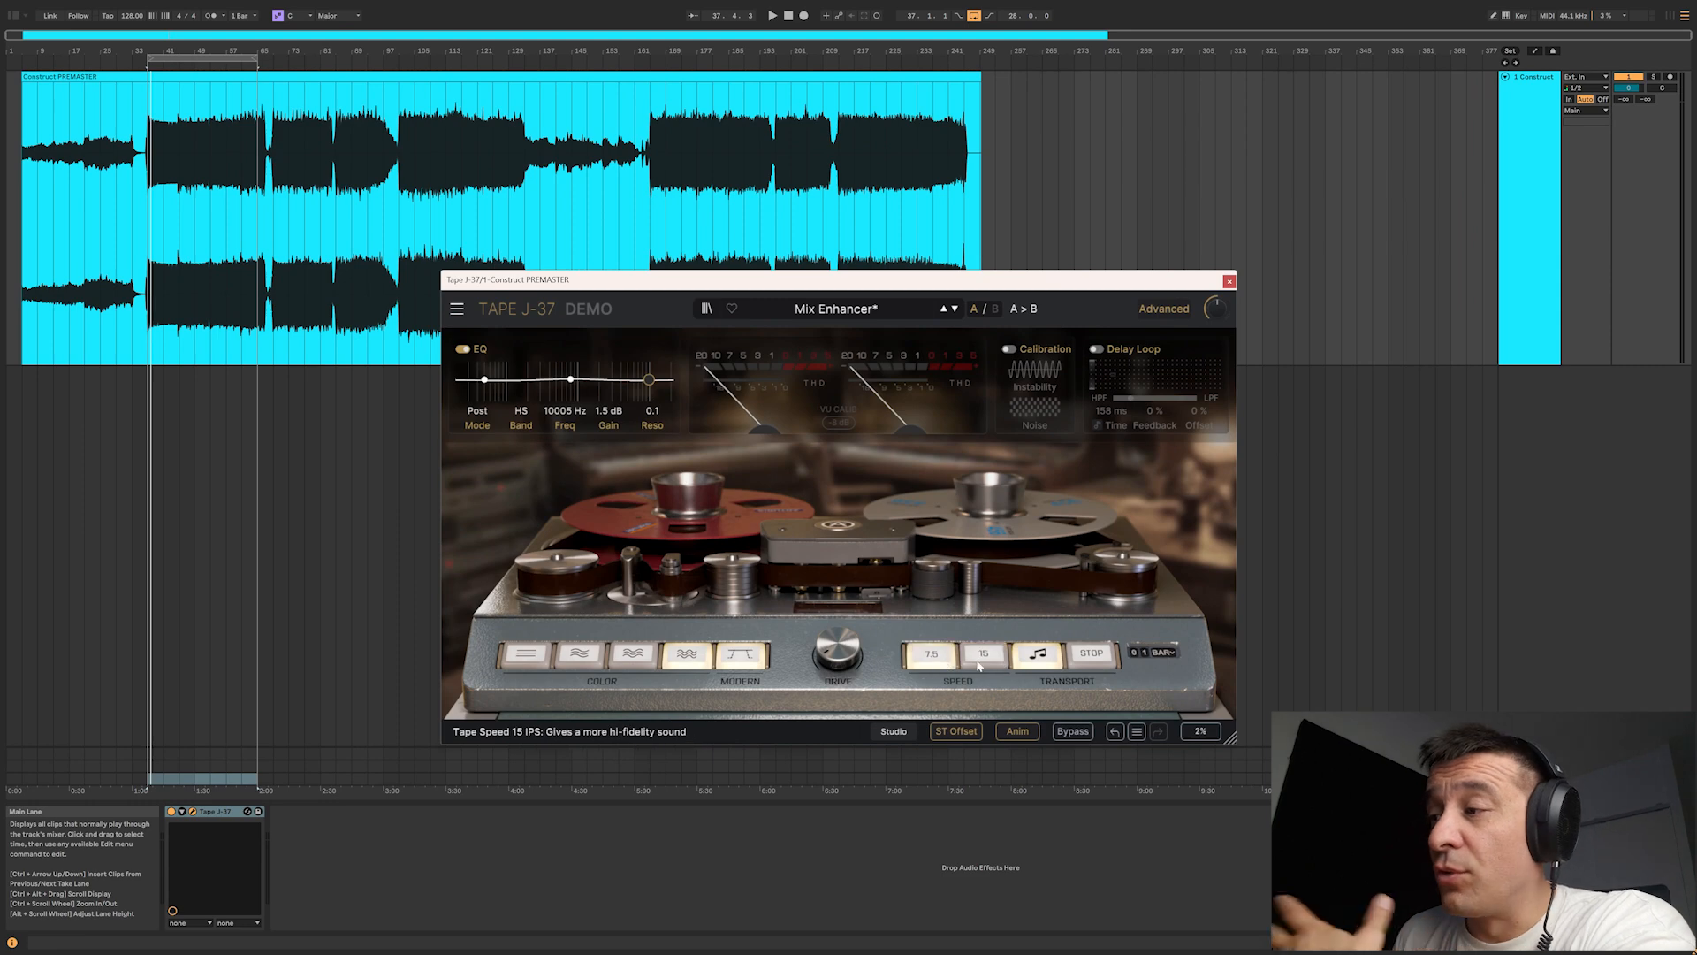
{"action": "left_click", "coordinate": [980, 661]}
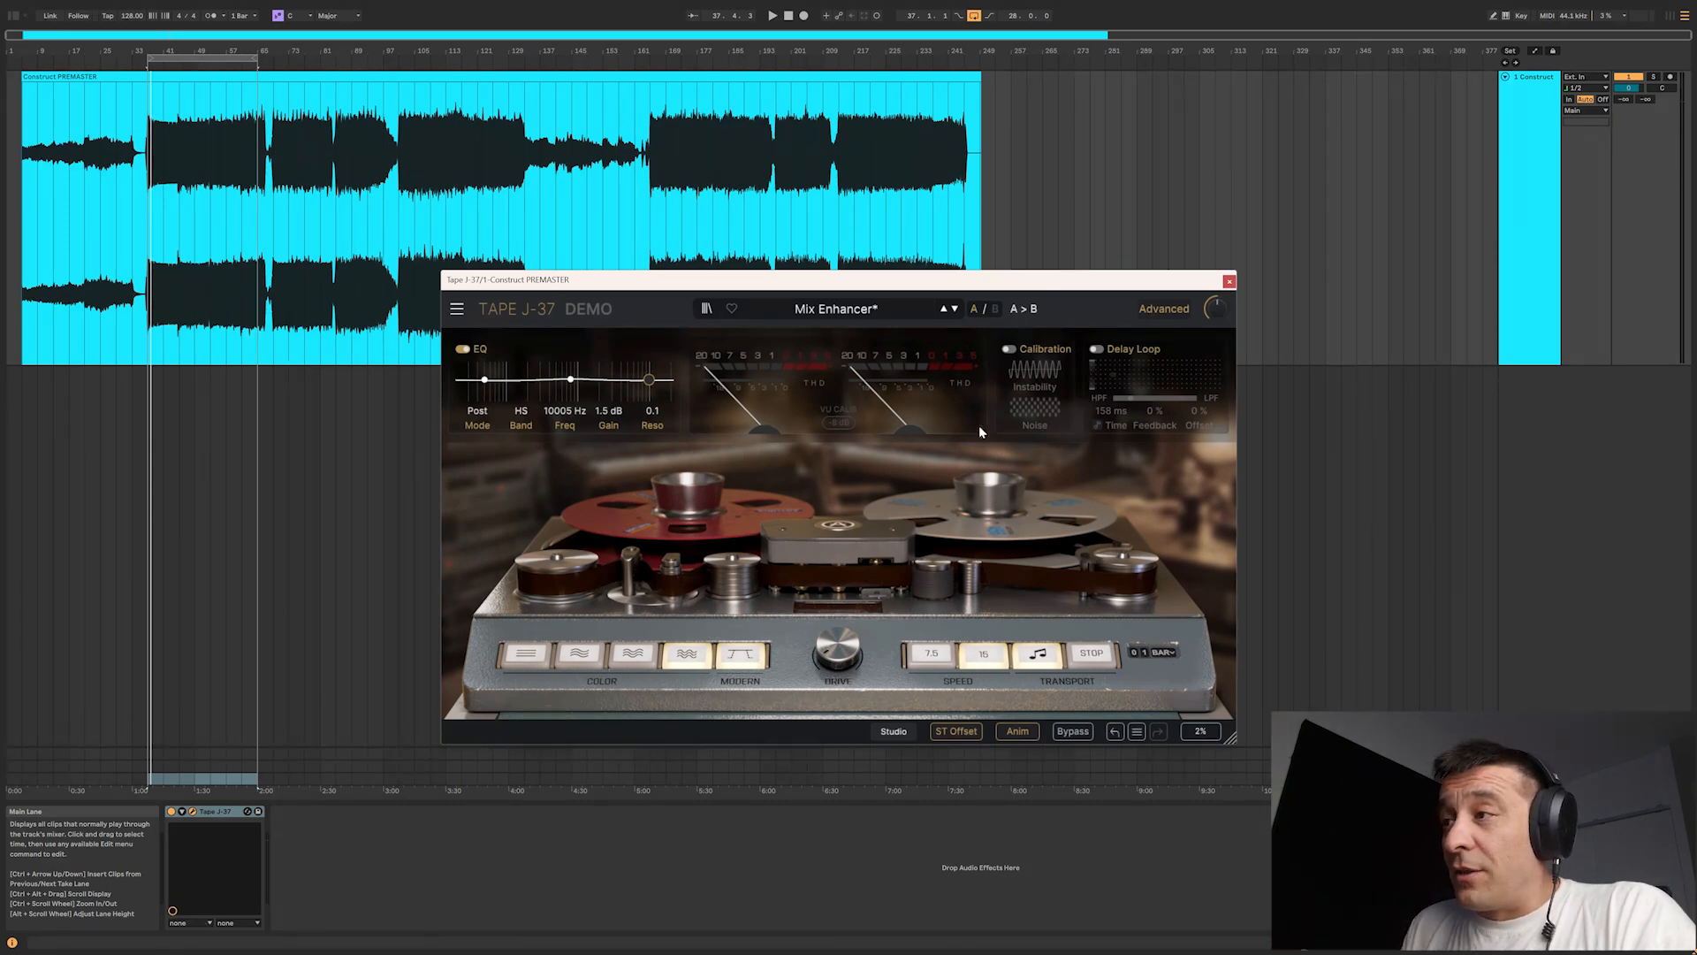
Step: Hide the advanced controls, look at the oversampling quality choices and turn off the stereo offset
{"action": "left_click", "coordinate": [1150, 311]}
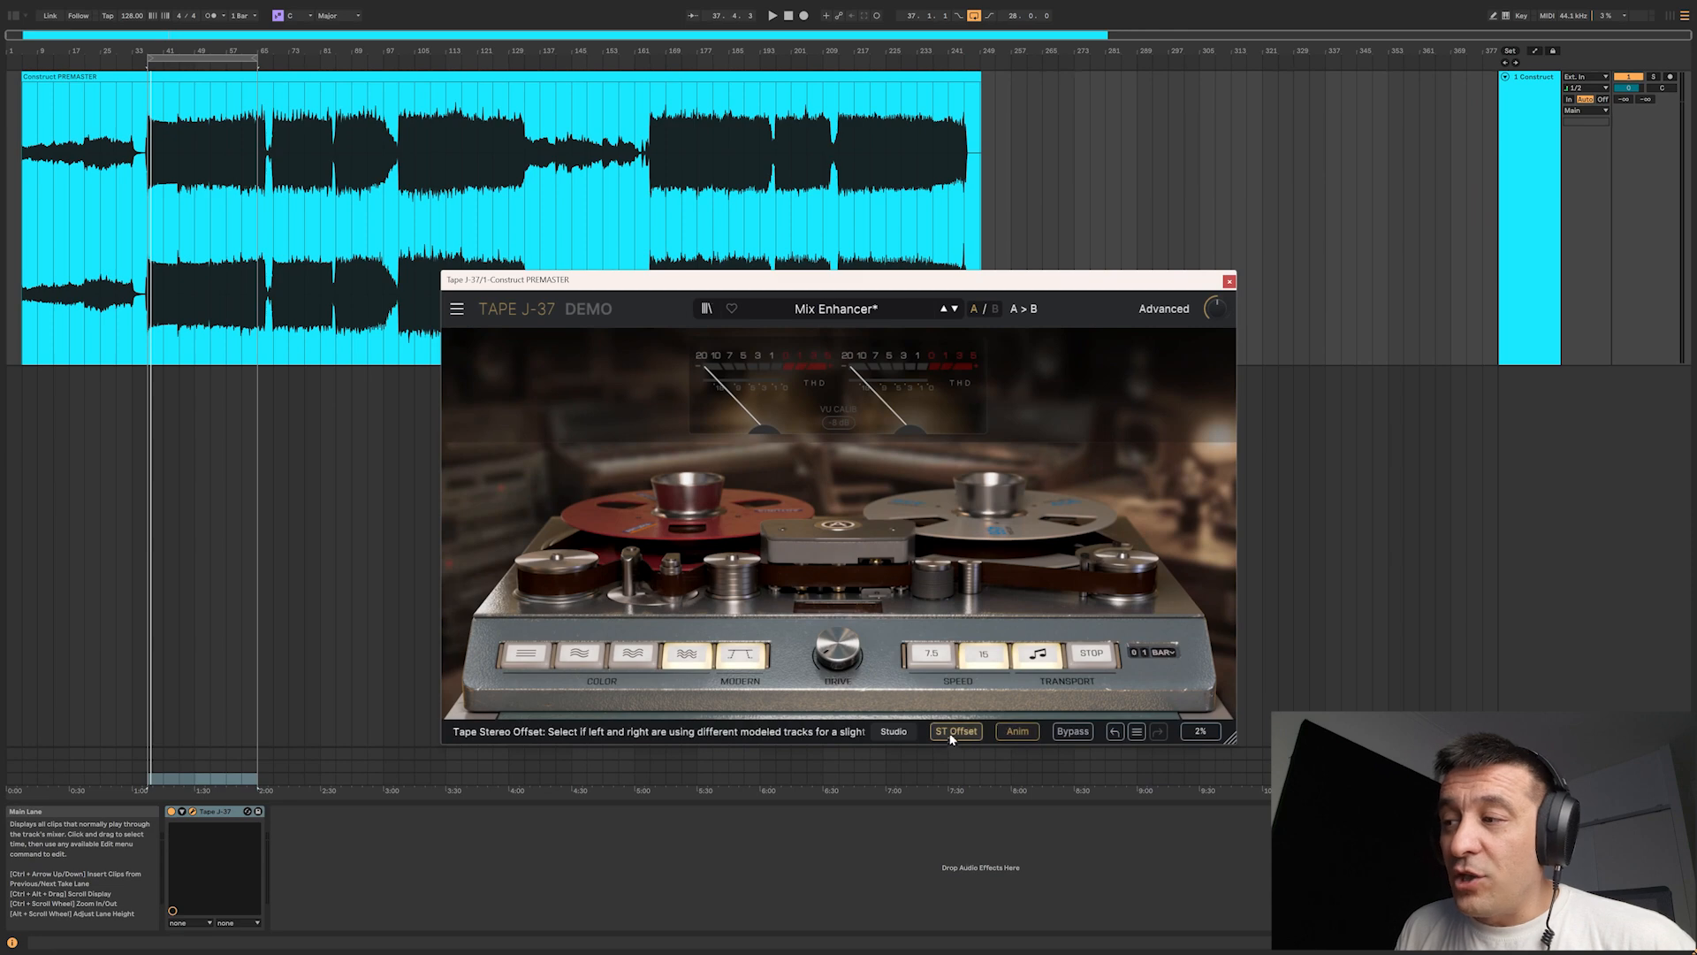
{"action": "left_click", "coordinate": [894, 732]}
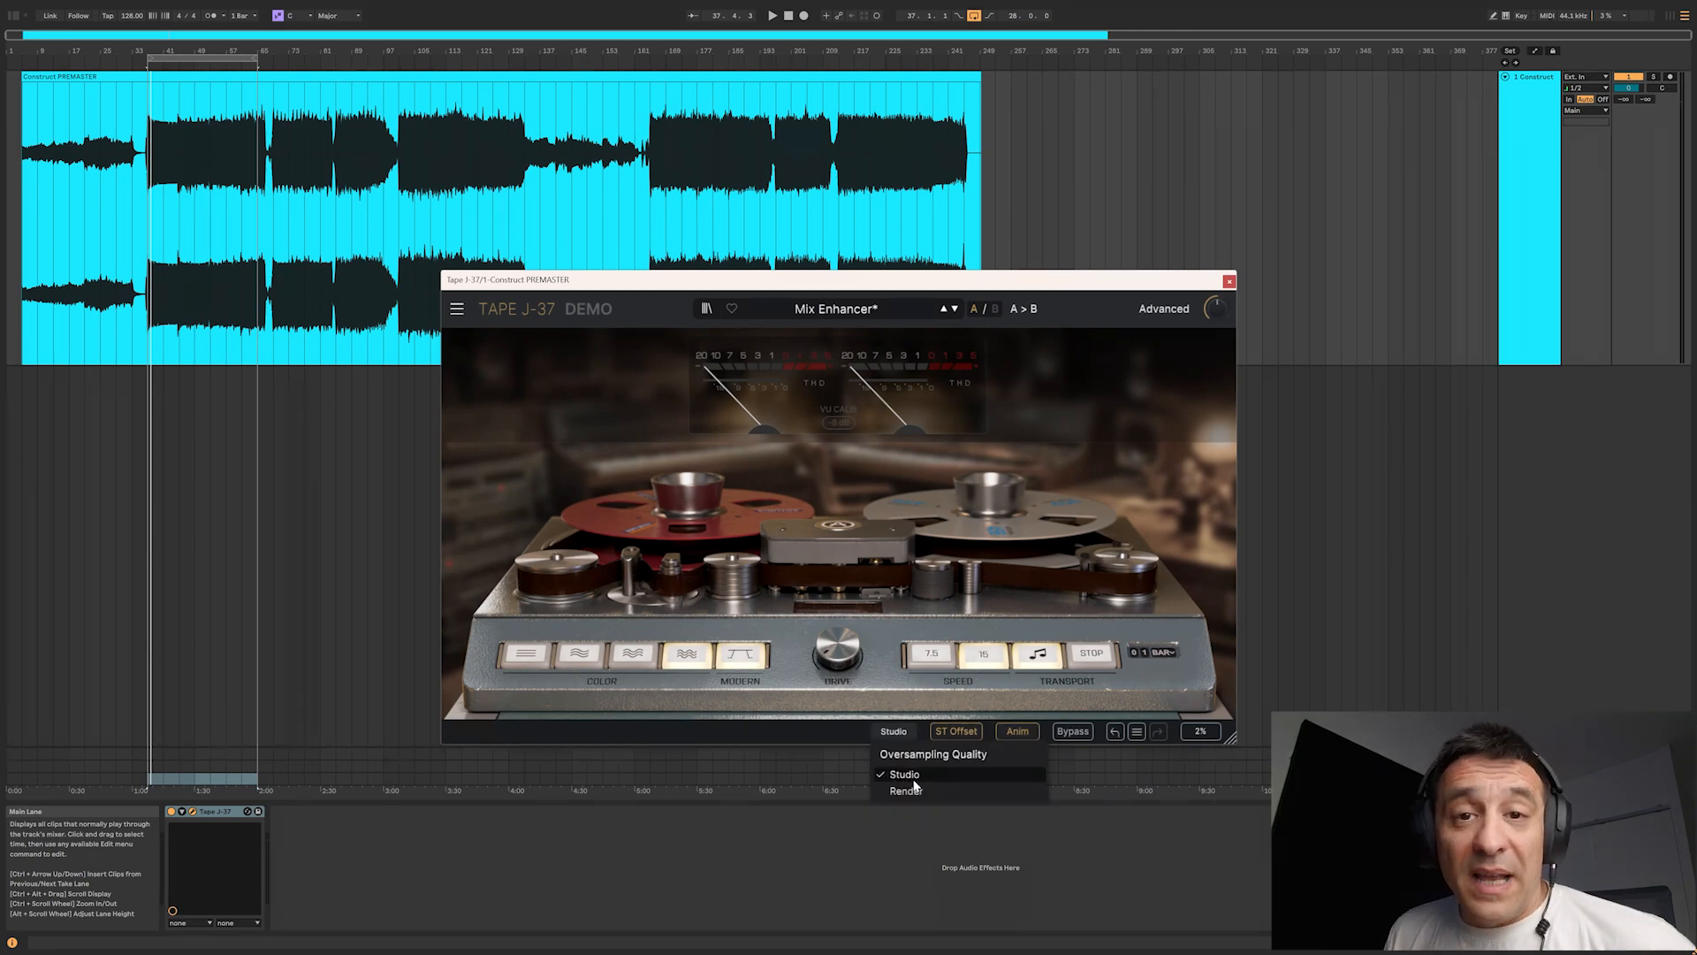
{"action": "left_click", "coordinate": [968, 735]}
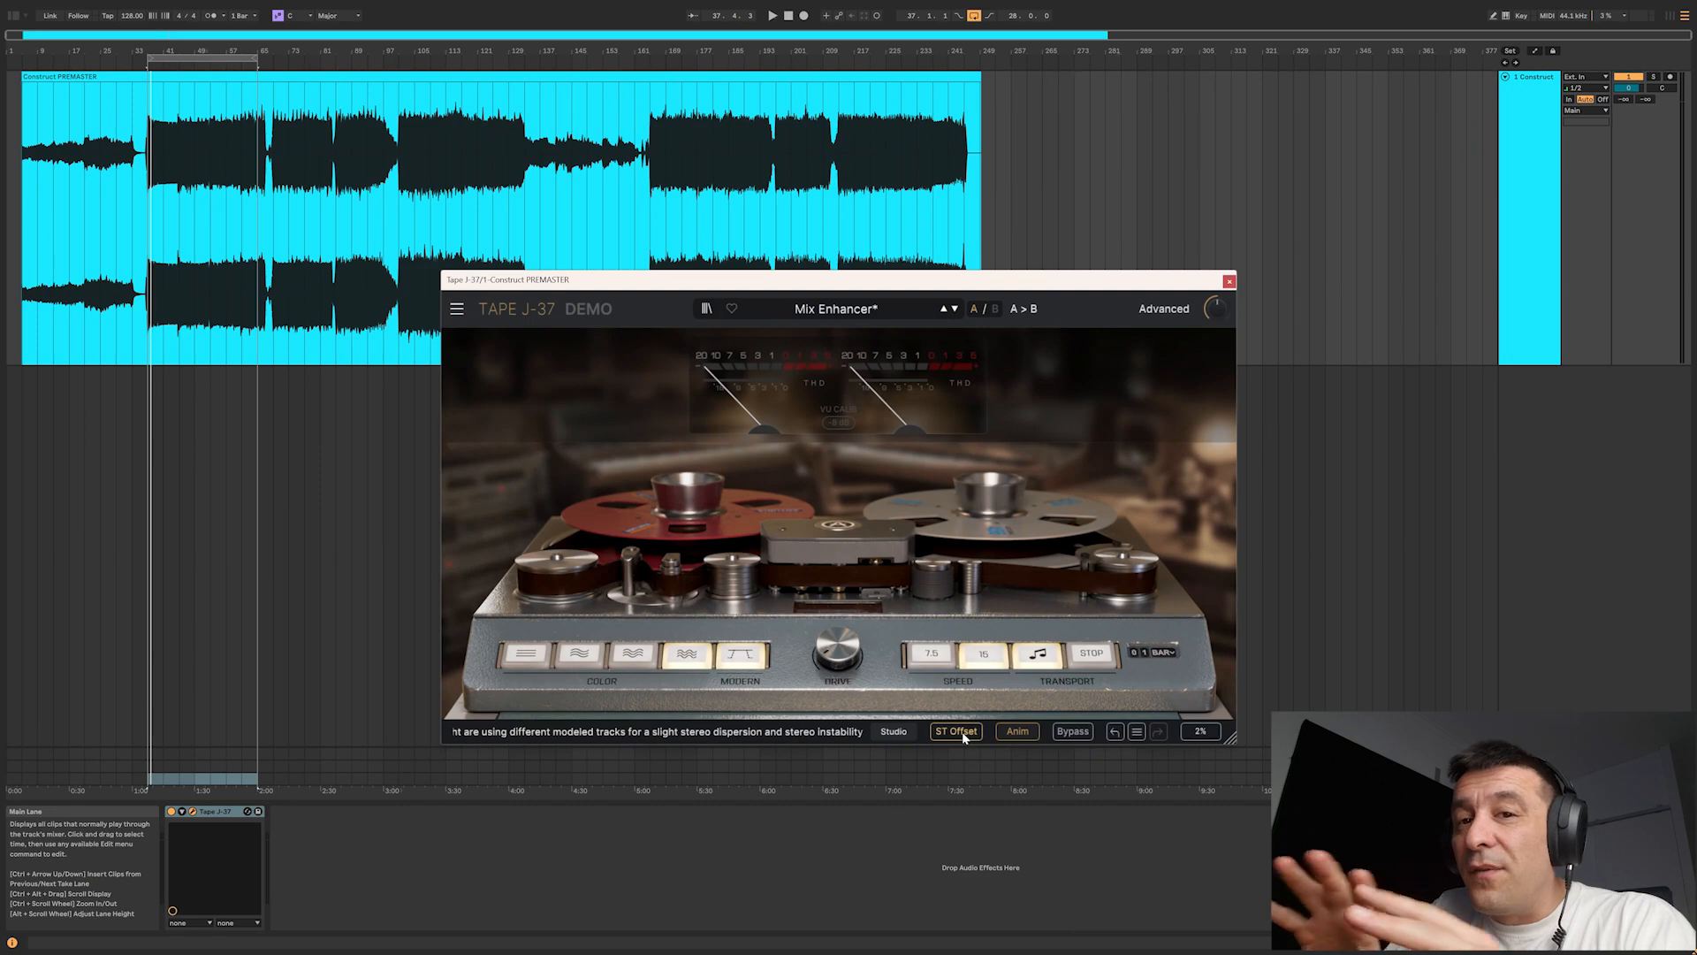
Step: Set the advanced EQ to Emphasis mode, with a low shelf of -15.0 dB at 153 Hz
{"action": "left_click", "coordinate": [1158, 312]}
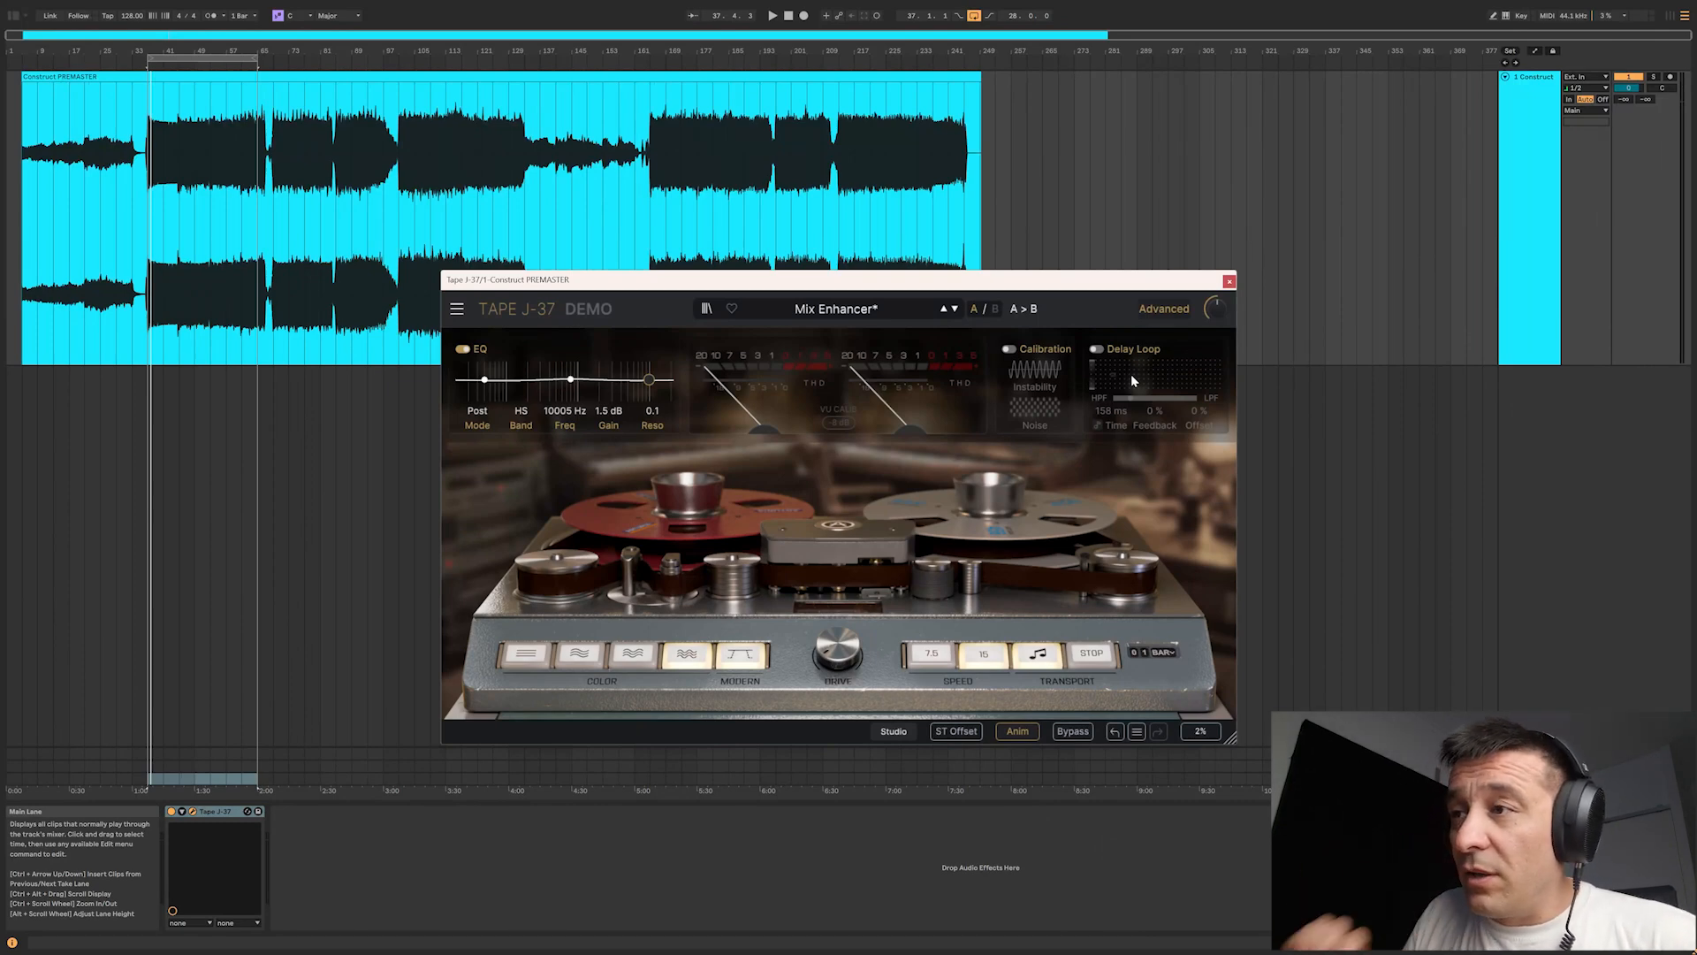
{"action": "left_click", "coordinate": [476, 411]}
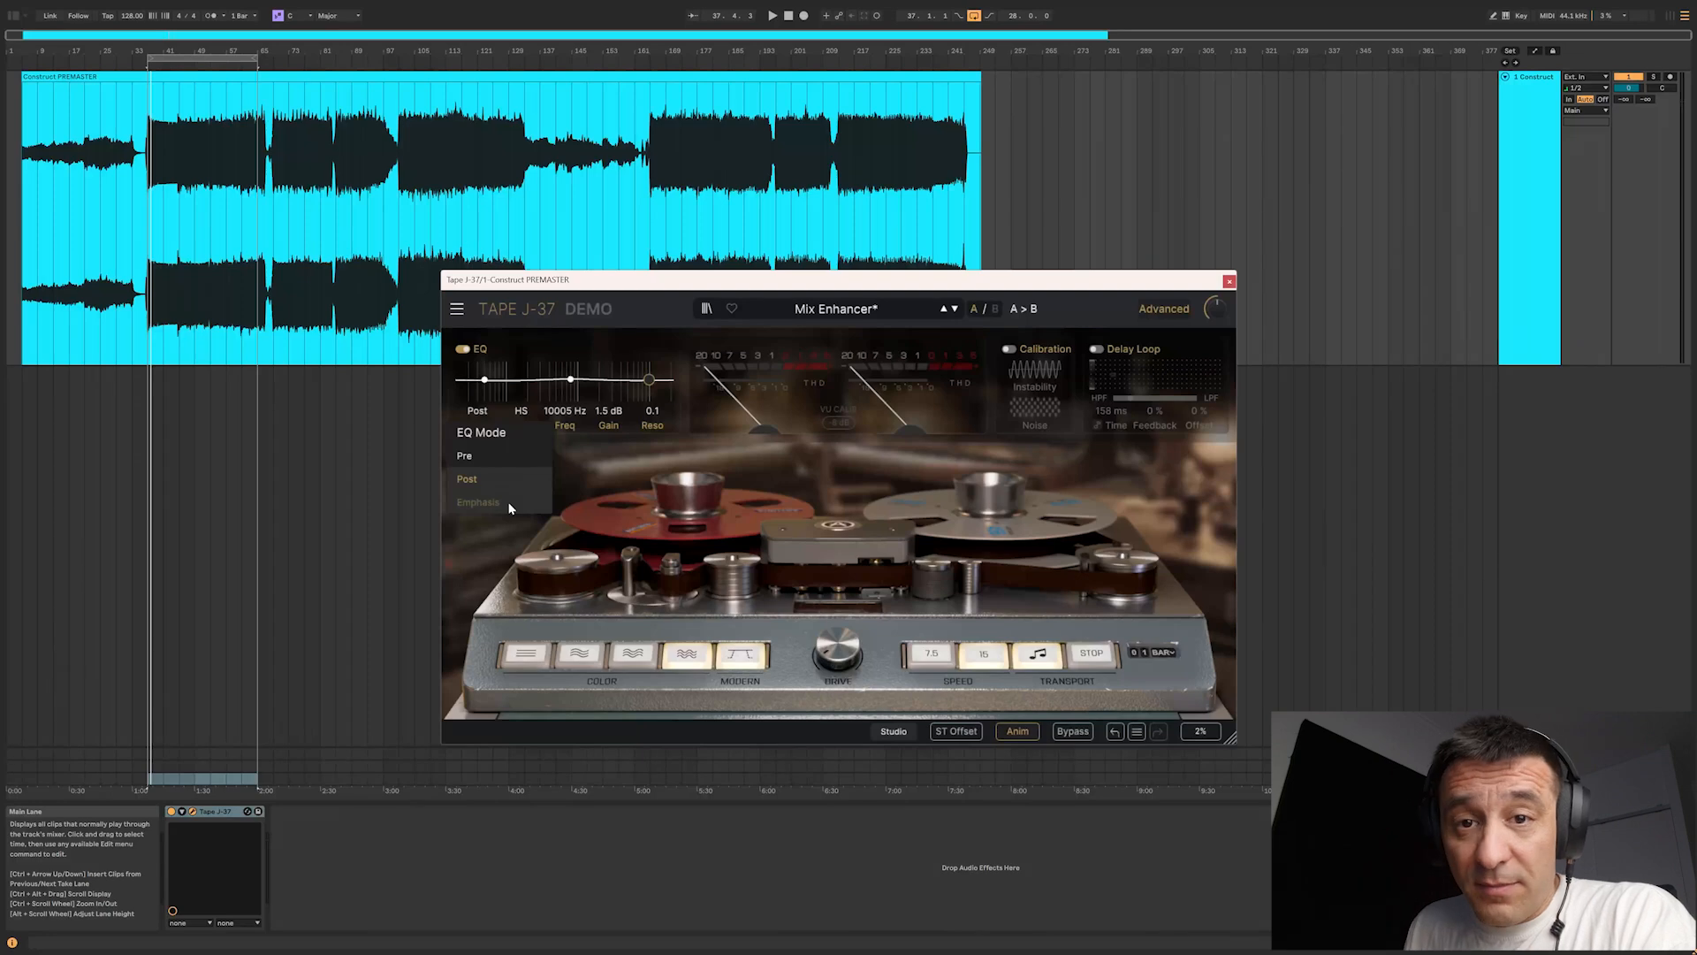
{"action": "left_click", "coordinate": [478, 503]}
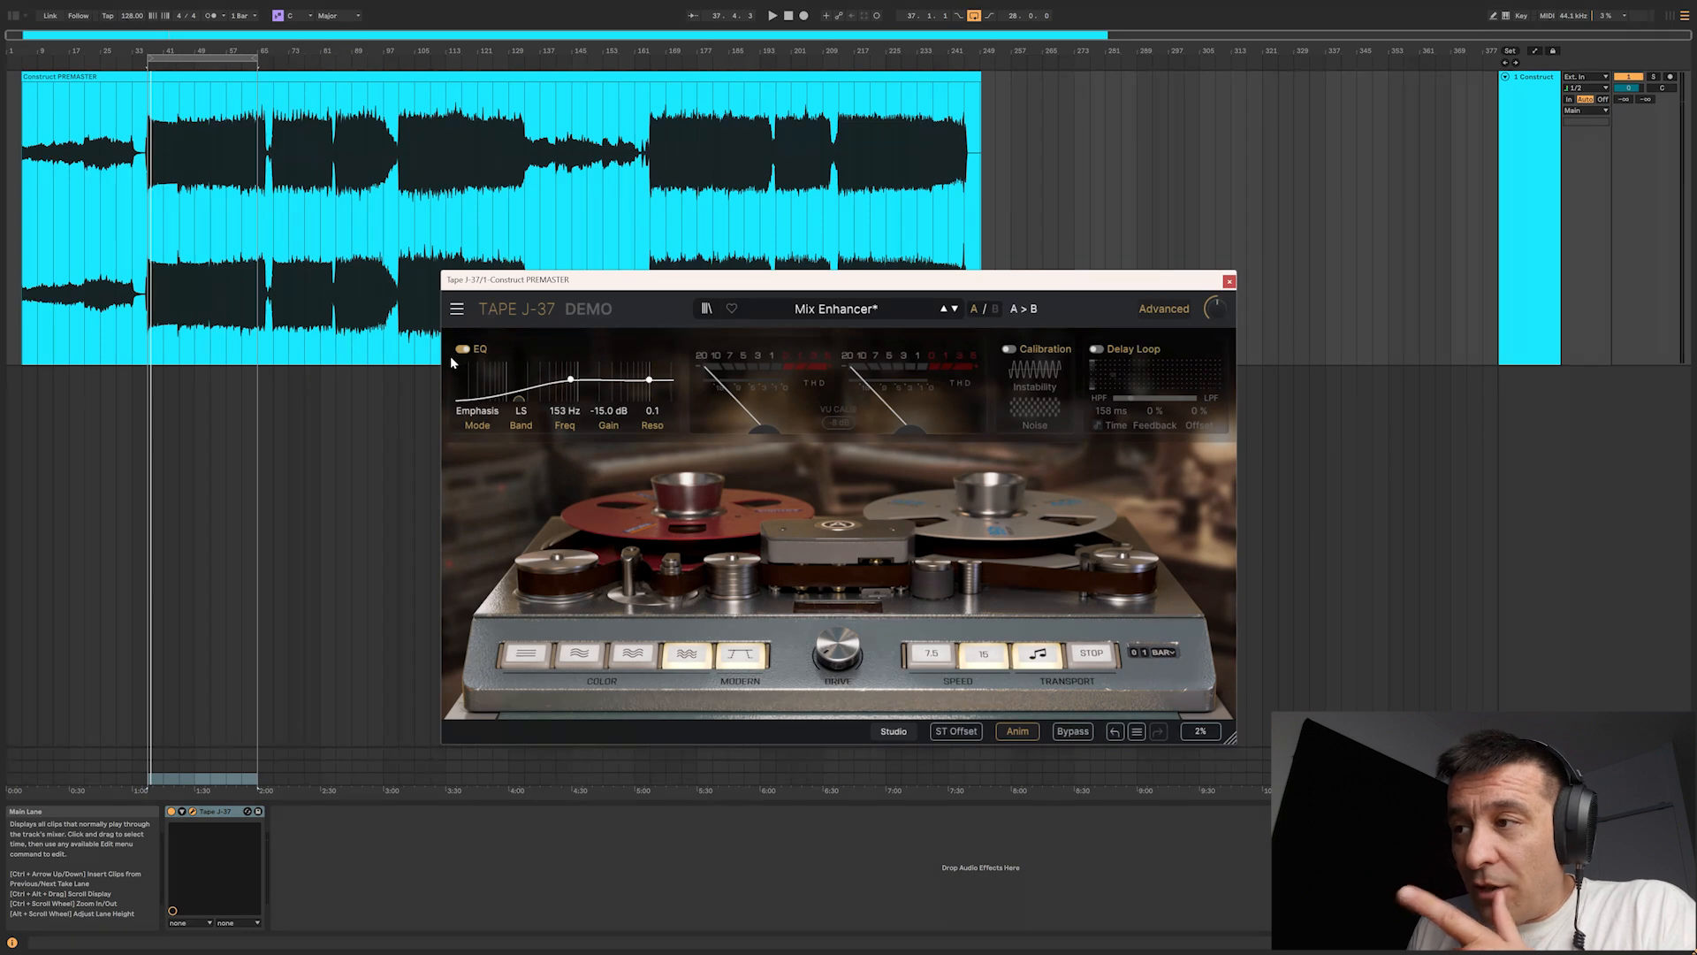
Step: Reposition the plug-in window and set the EQ's bell band to about 1399 Hz with a 2.5 dB gain
{"action": "left_click_drag", "start_coordinate": [812, 289], "coordinate": [875, 279]}
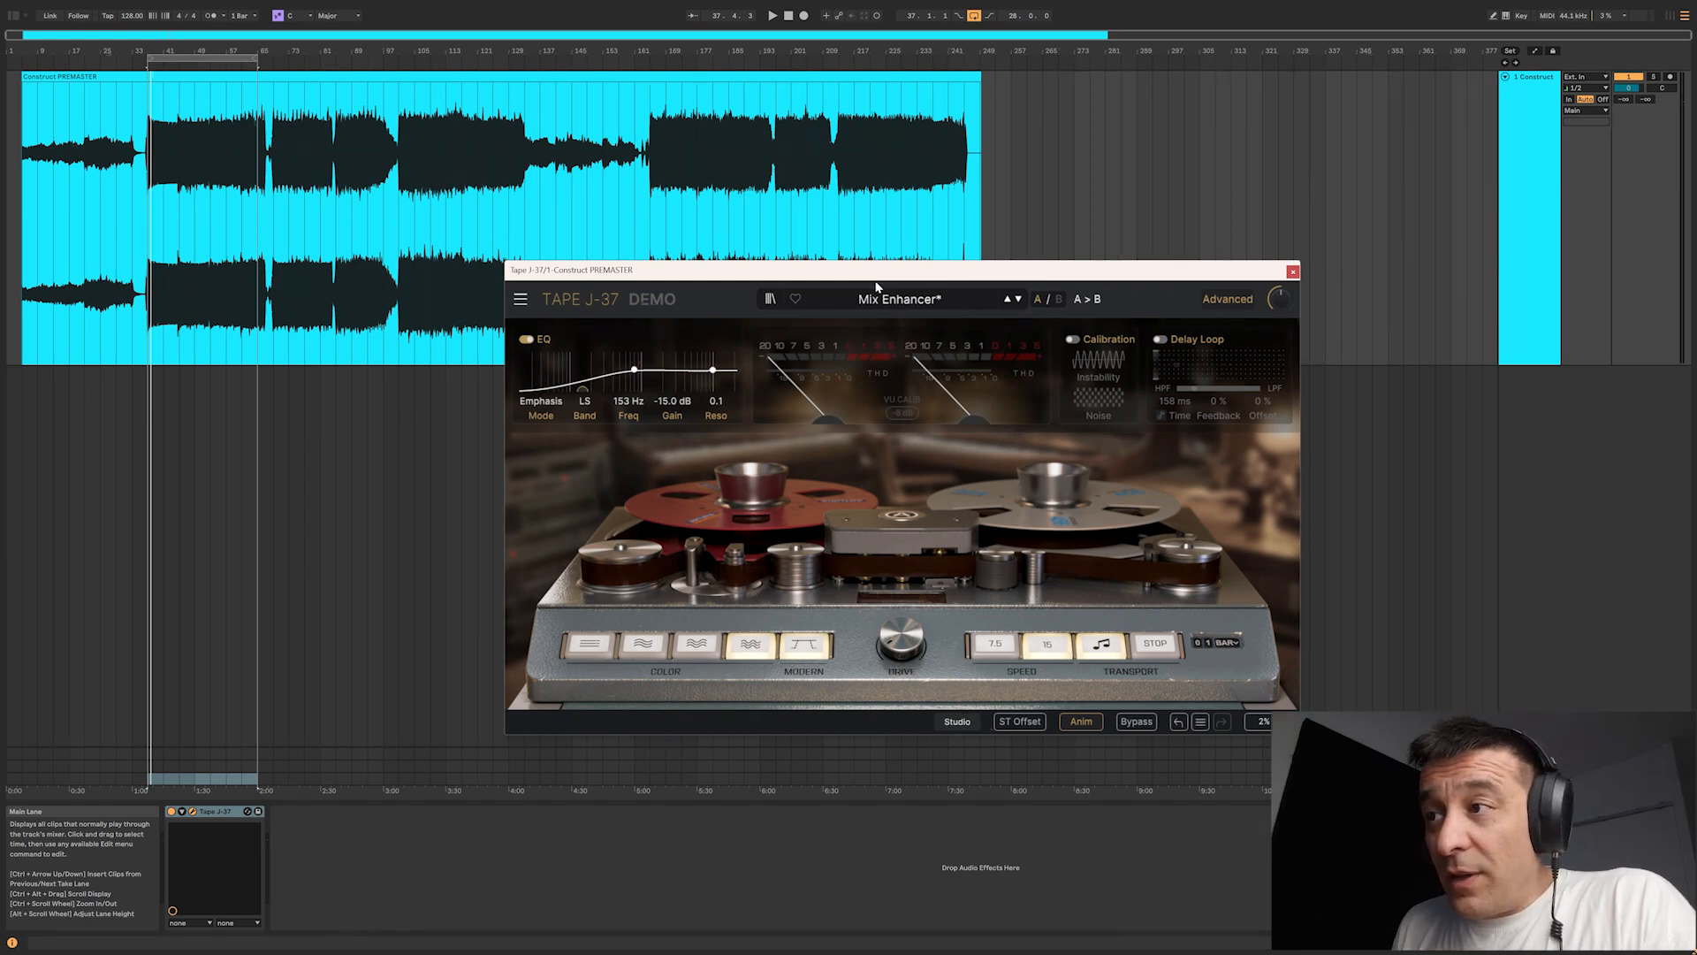
{"action": "mouse_move", "coordinate": [635, 372]}
{"action": "left_mouse_down"}
{"action": "mouse_move", "coordinate": [718, 379]}
{"action": "mouse_move", "coordinate": [653, 370]}
{"action": "left_mouse_up"}
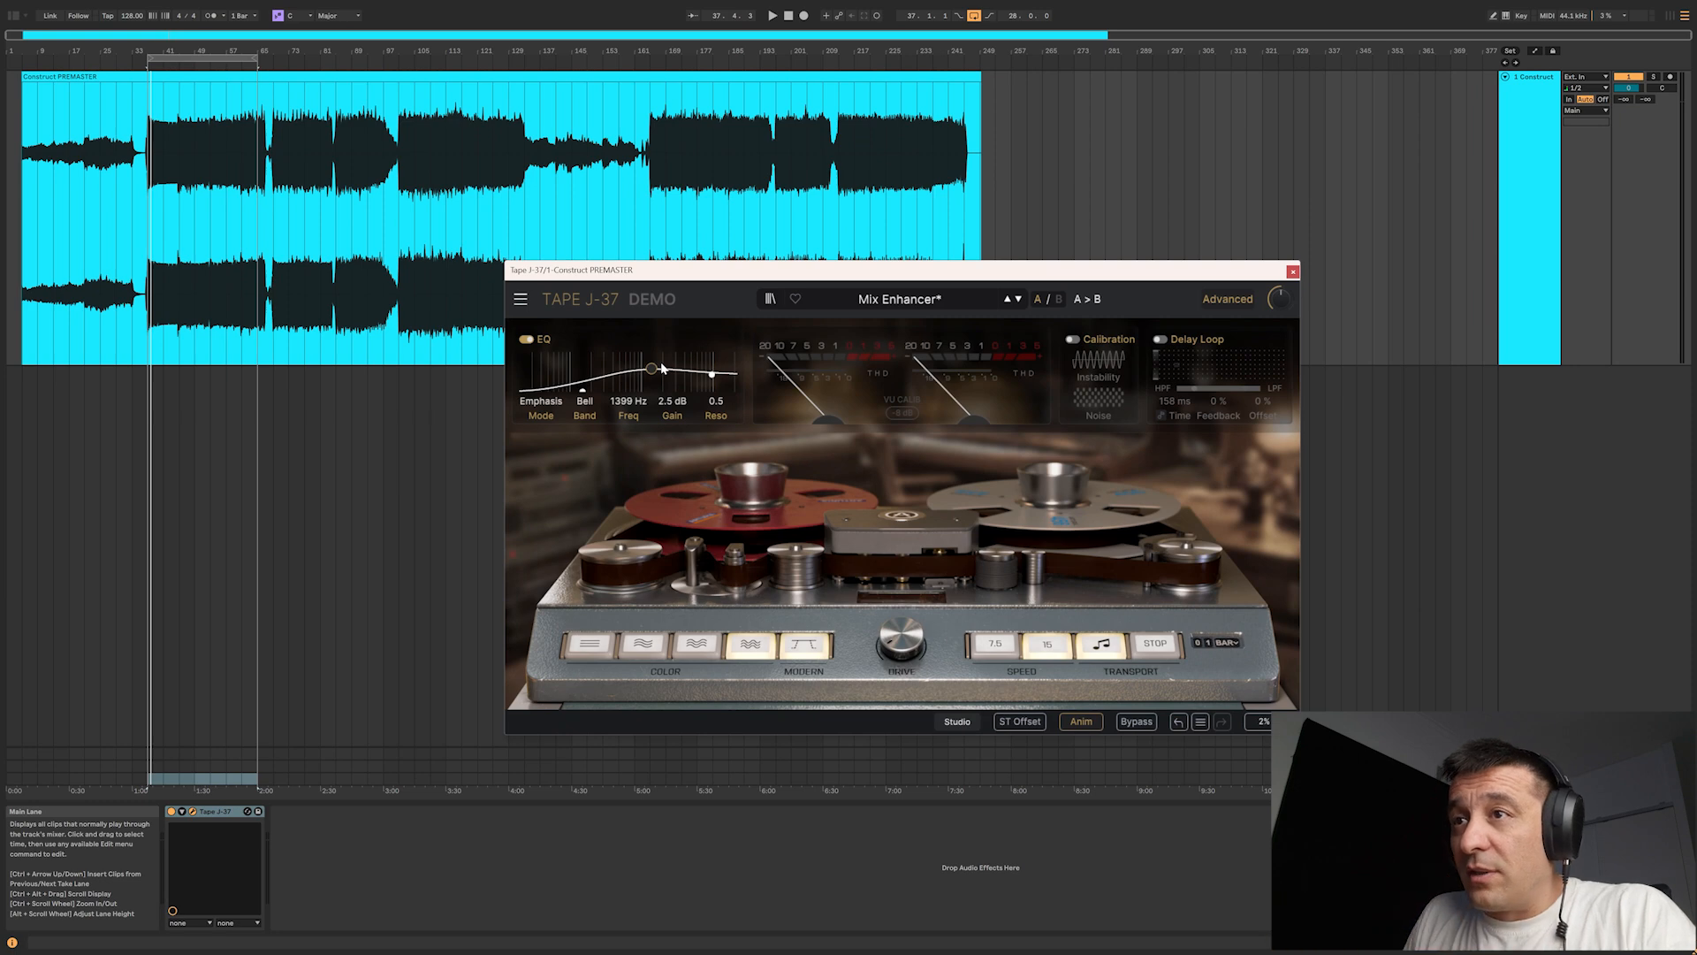
Step: Turn off the plug-in's EQ and select tape color 1
{"action": "left_click", "coordinate": [527, 338]}
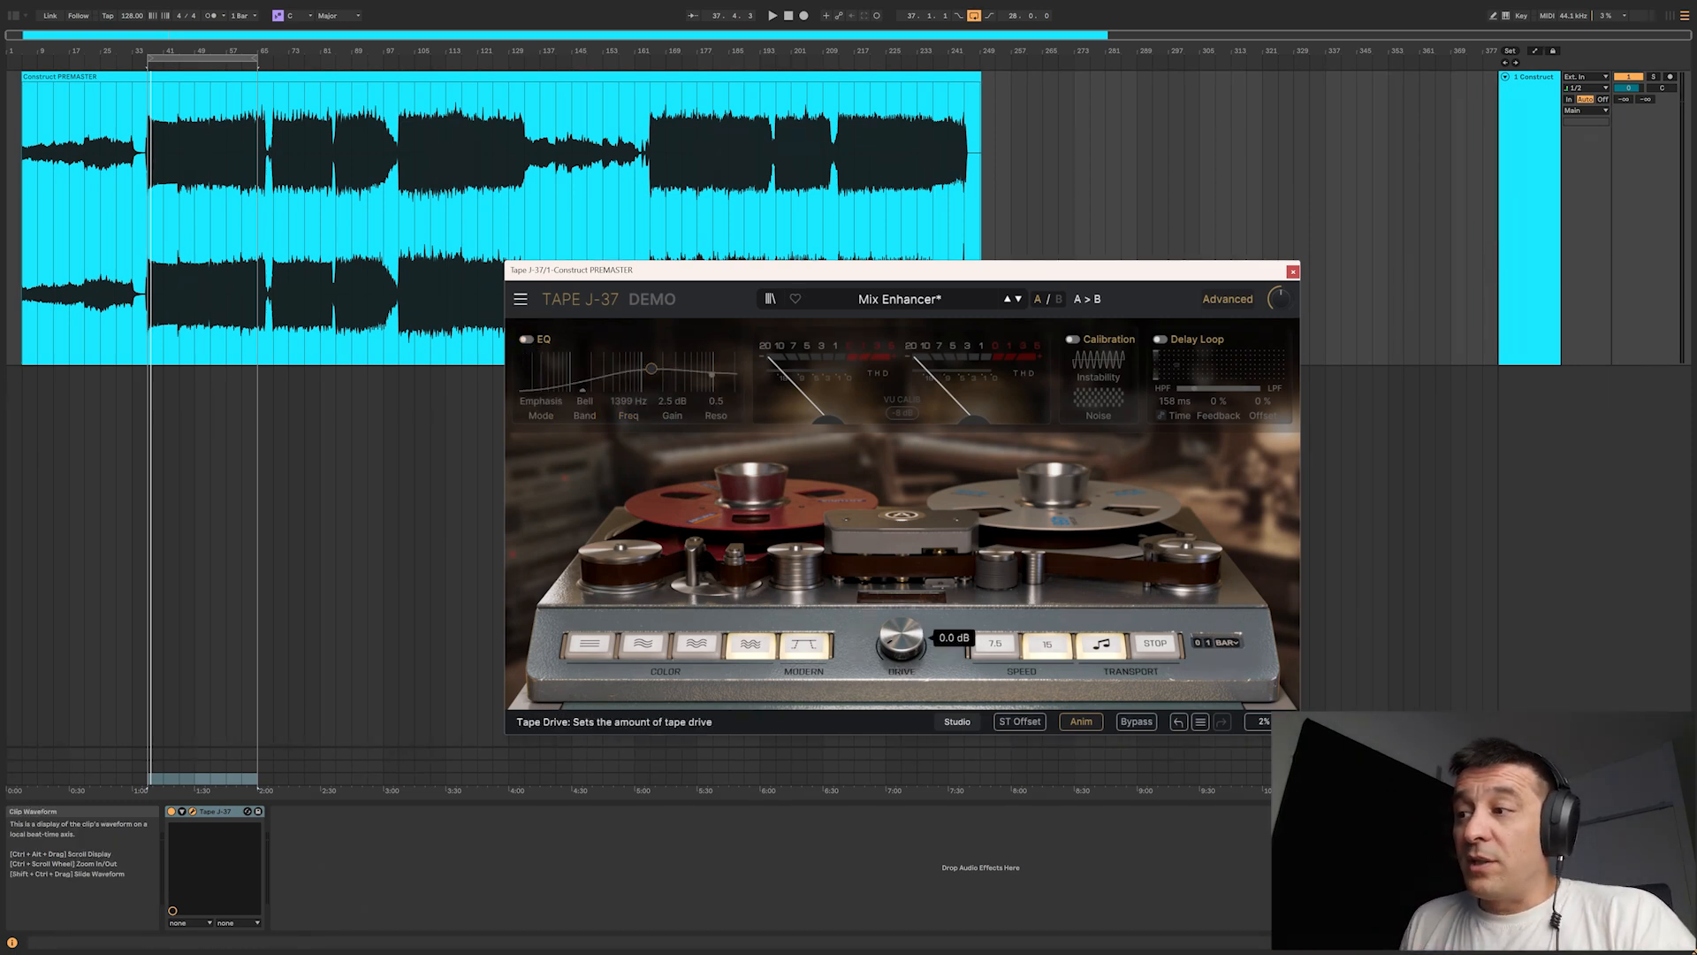
{"action": "left_click", "coordinate": [589, 643]}
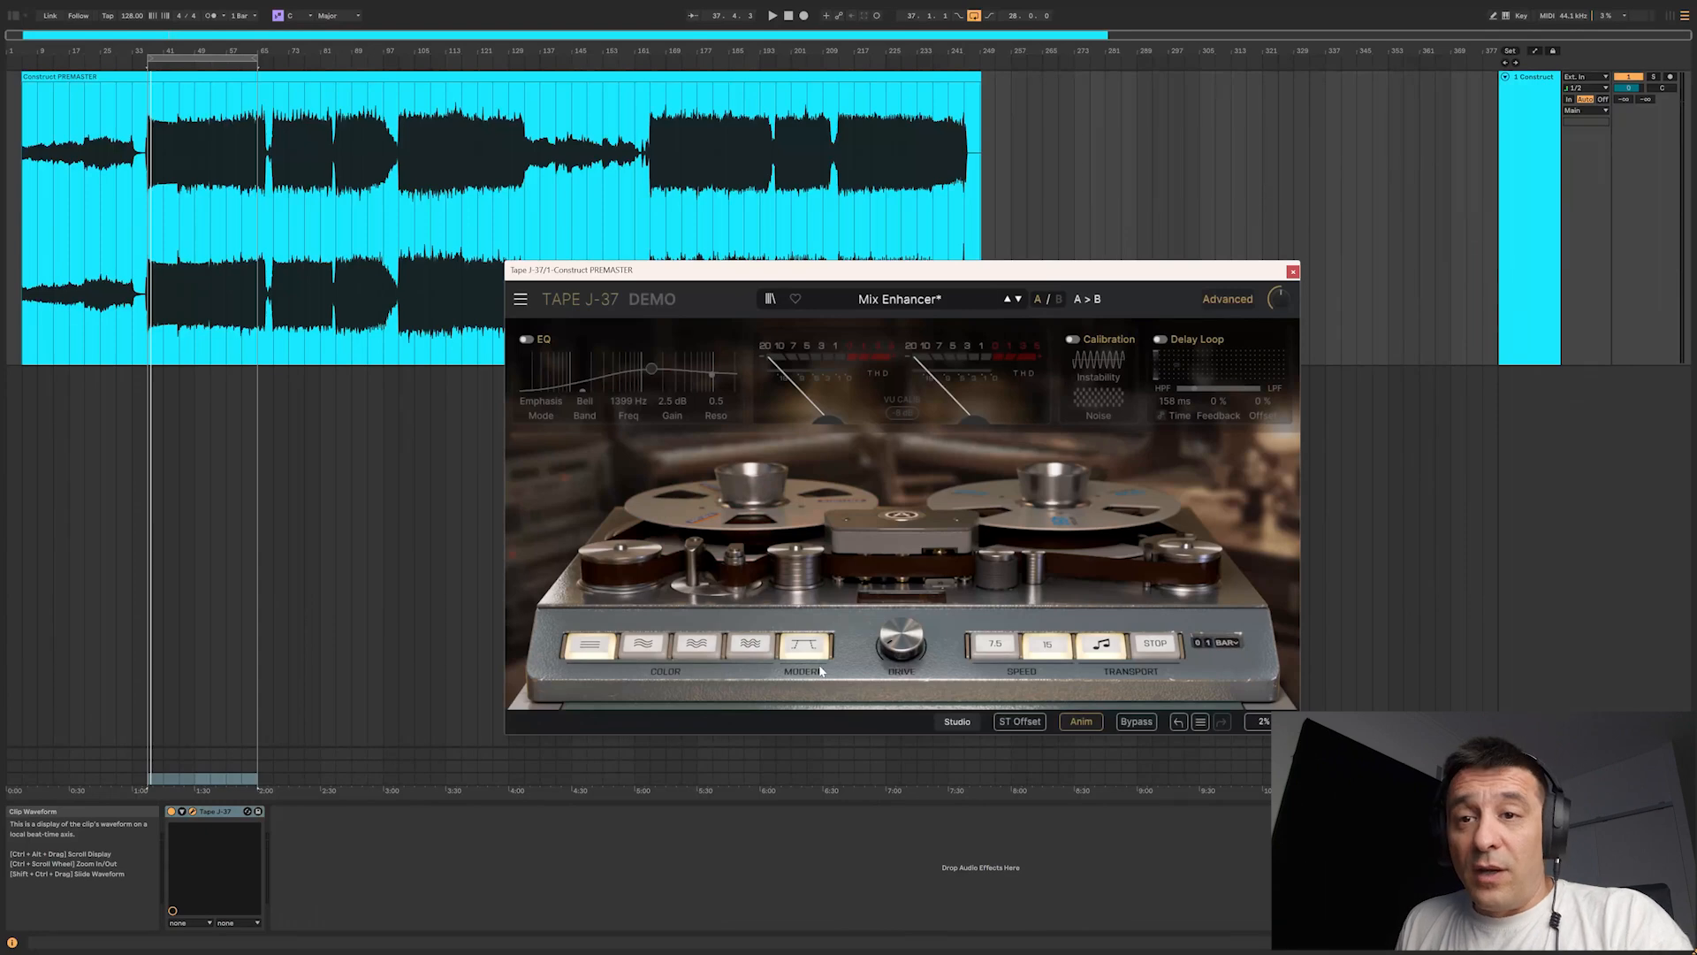
Step: Play the track from bar 161, just before the second drop, to hear the tape effect at a 0.0 dB drive
{"action": "mouse_move", "coordinate": [906, 656]}
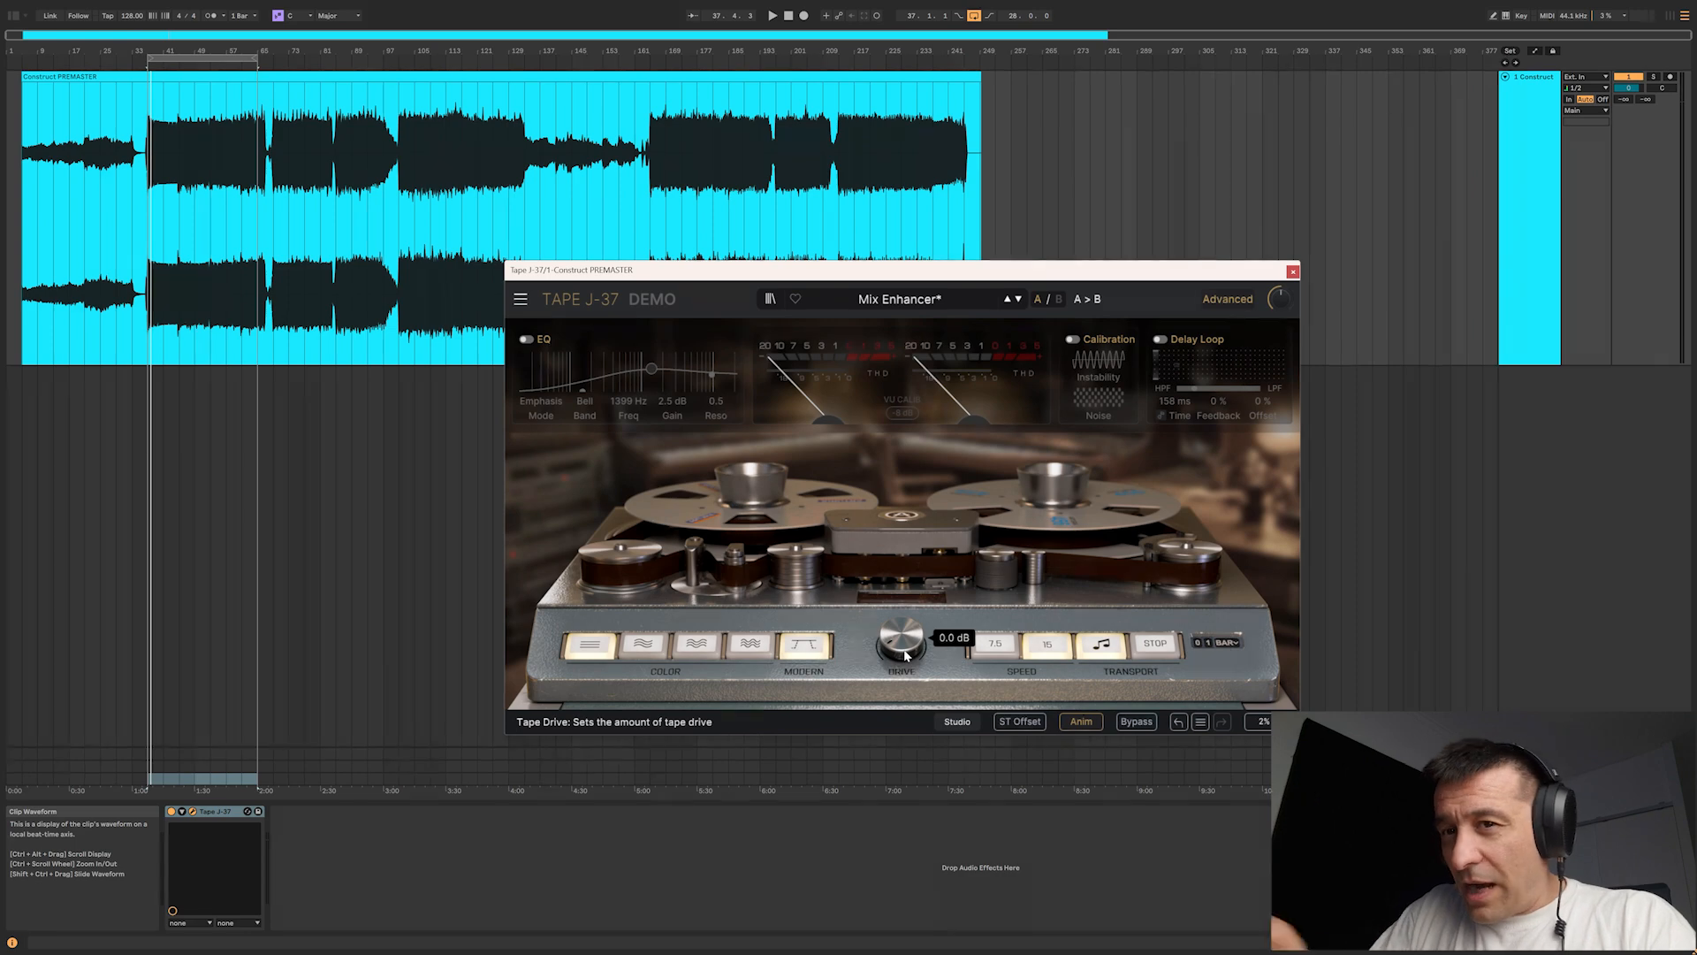
{"action": "key", "text": "space"}
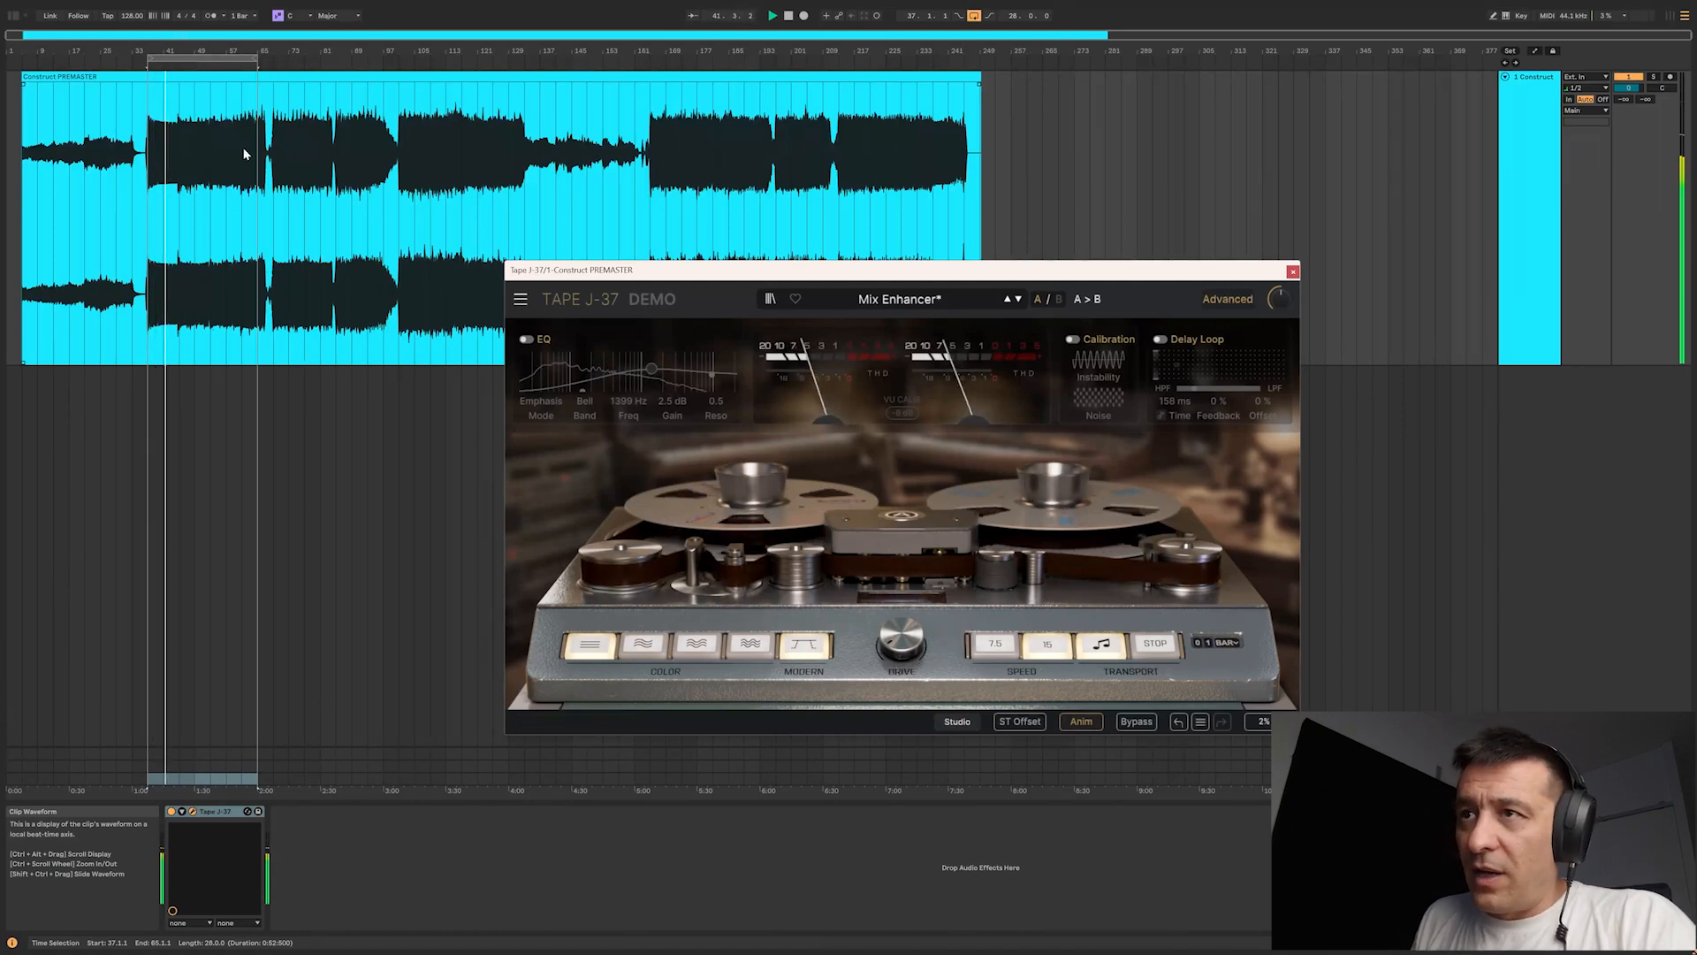
{"action": "left_click", "coordinate": [632, 206]}
{"action": "left_click", "coordinate": [632, 206]}
{"action": "key", "text": "space"}
{"action": "key", "text": "space"}
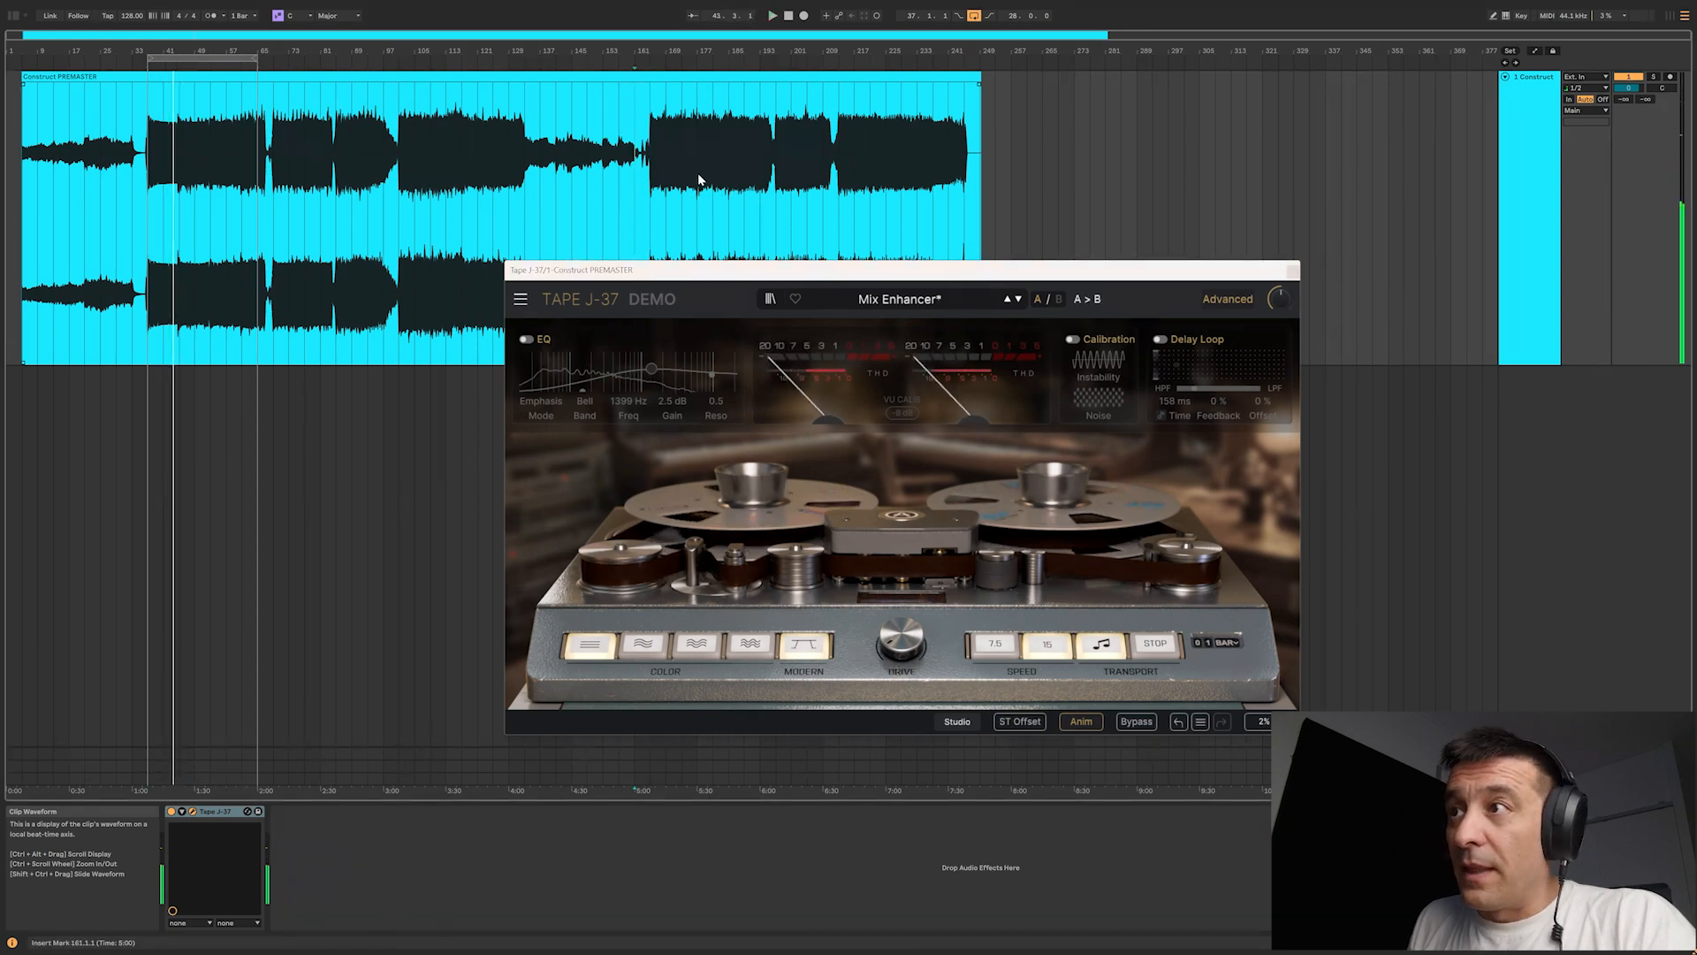
{"action": "left_click_drag", "start_coordinate": [651, 58], "coordinate": [633, 208]}
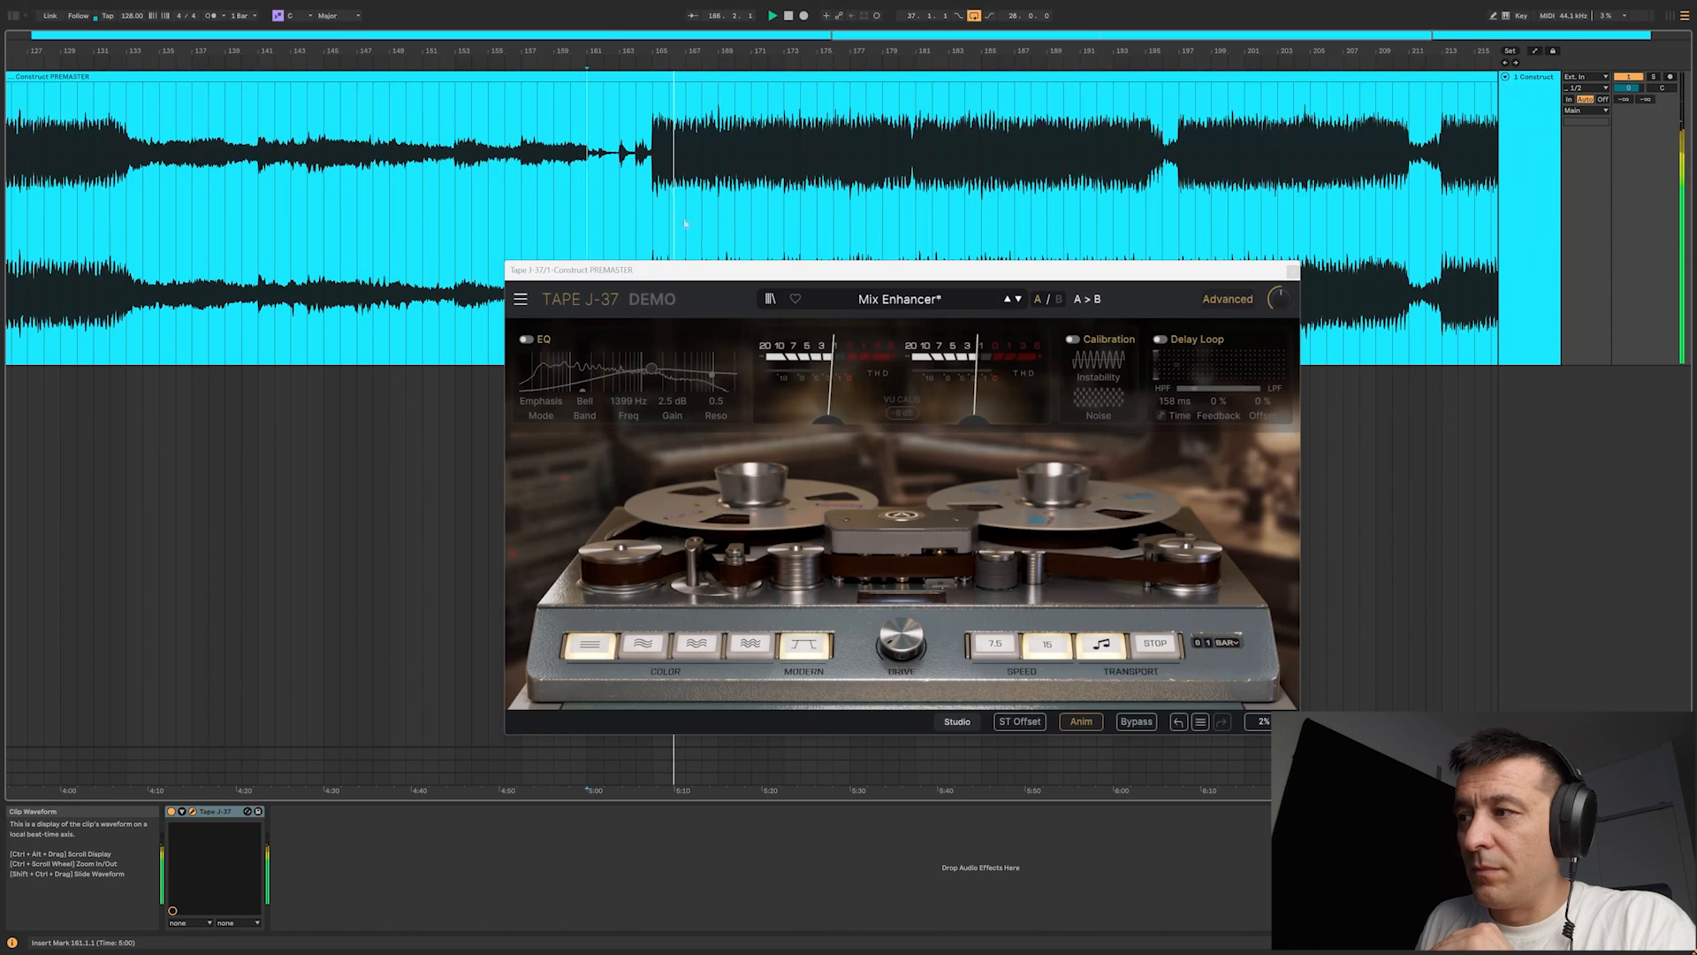
Step: Raise the tape drive gradually to 4.4 dB and beyond while the track plays
{"action": "mouse_move", "coordinate": [910, 652]}
{"action": "left_mouse_down"}
{"action": "mouse_move", "coordinate": [911, 618]}
{"action": "mouse_move", "coordinate": [907, 644]}
{"action": "left_mouse_up"}
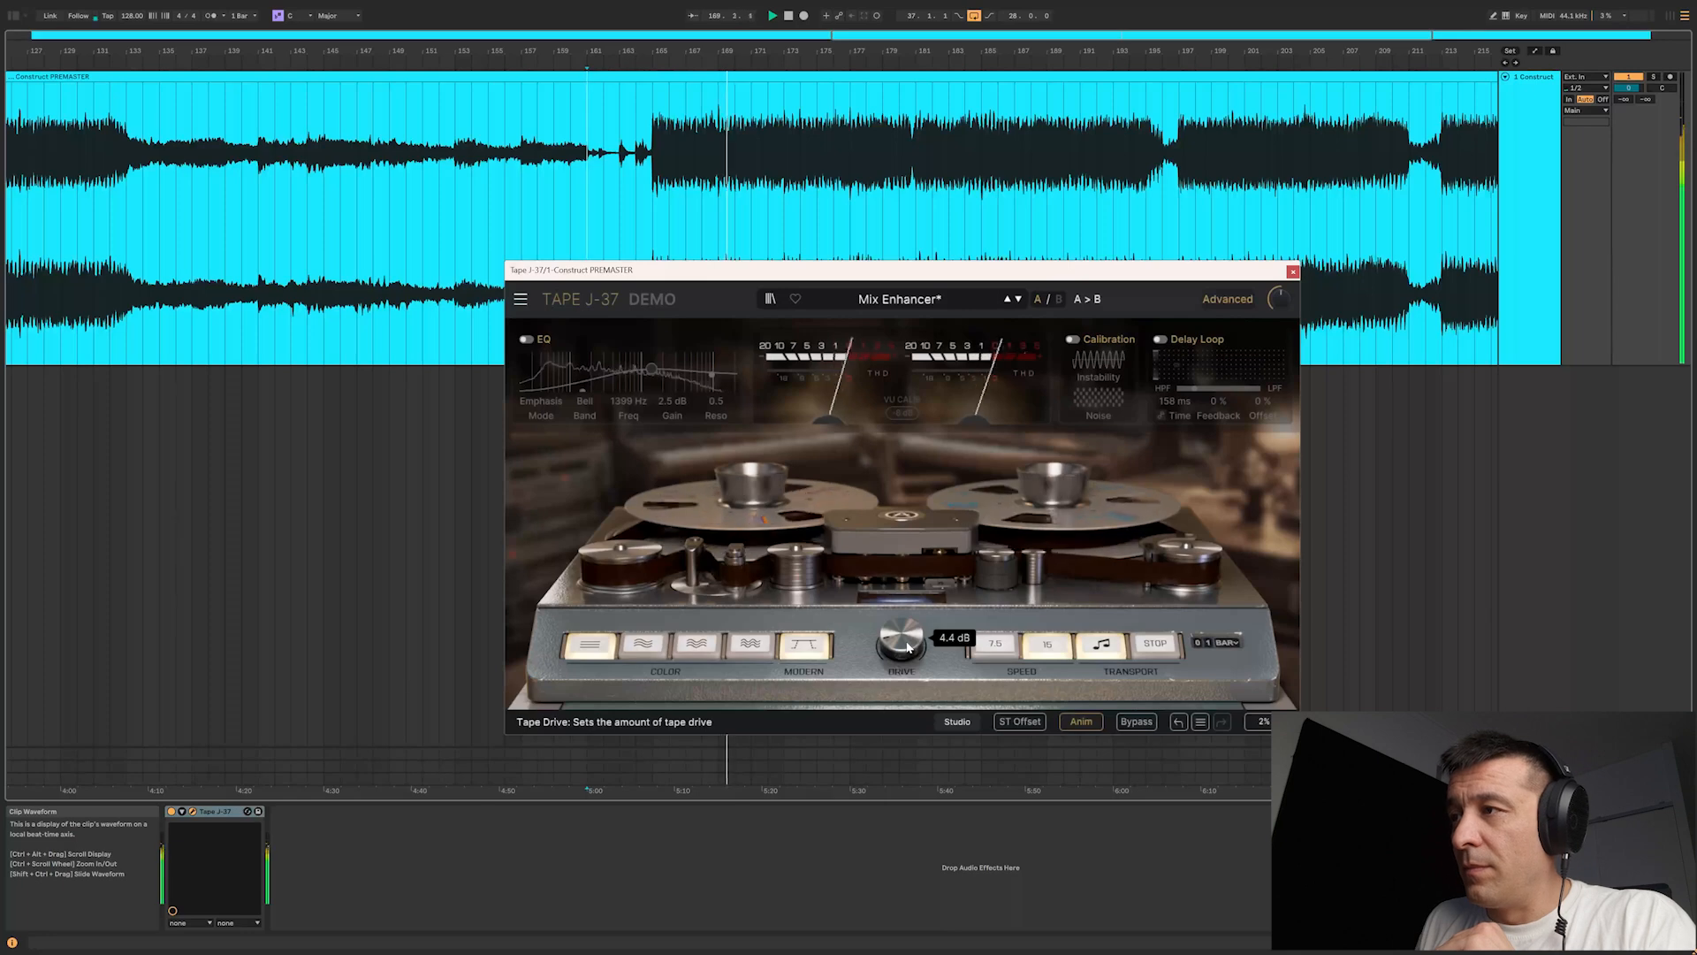
{"action": "scroll", "coordinate": [907, 647], "scroll_direction": "up", "scroll_amount": 4}
{"action": "mouse_move", "coordinate": [907, 647]}
{"action": "left_mouse_down"}
{"action": "mouse_move", "coordinate": [902, 567]}
{"action": "mouse_move", "coordinate": [901, 717]}
{"action": "mouse_move", "coordinate": [901, 645]}
{"action": "left_mouse_up"}
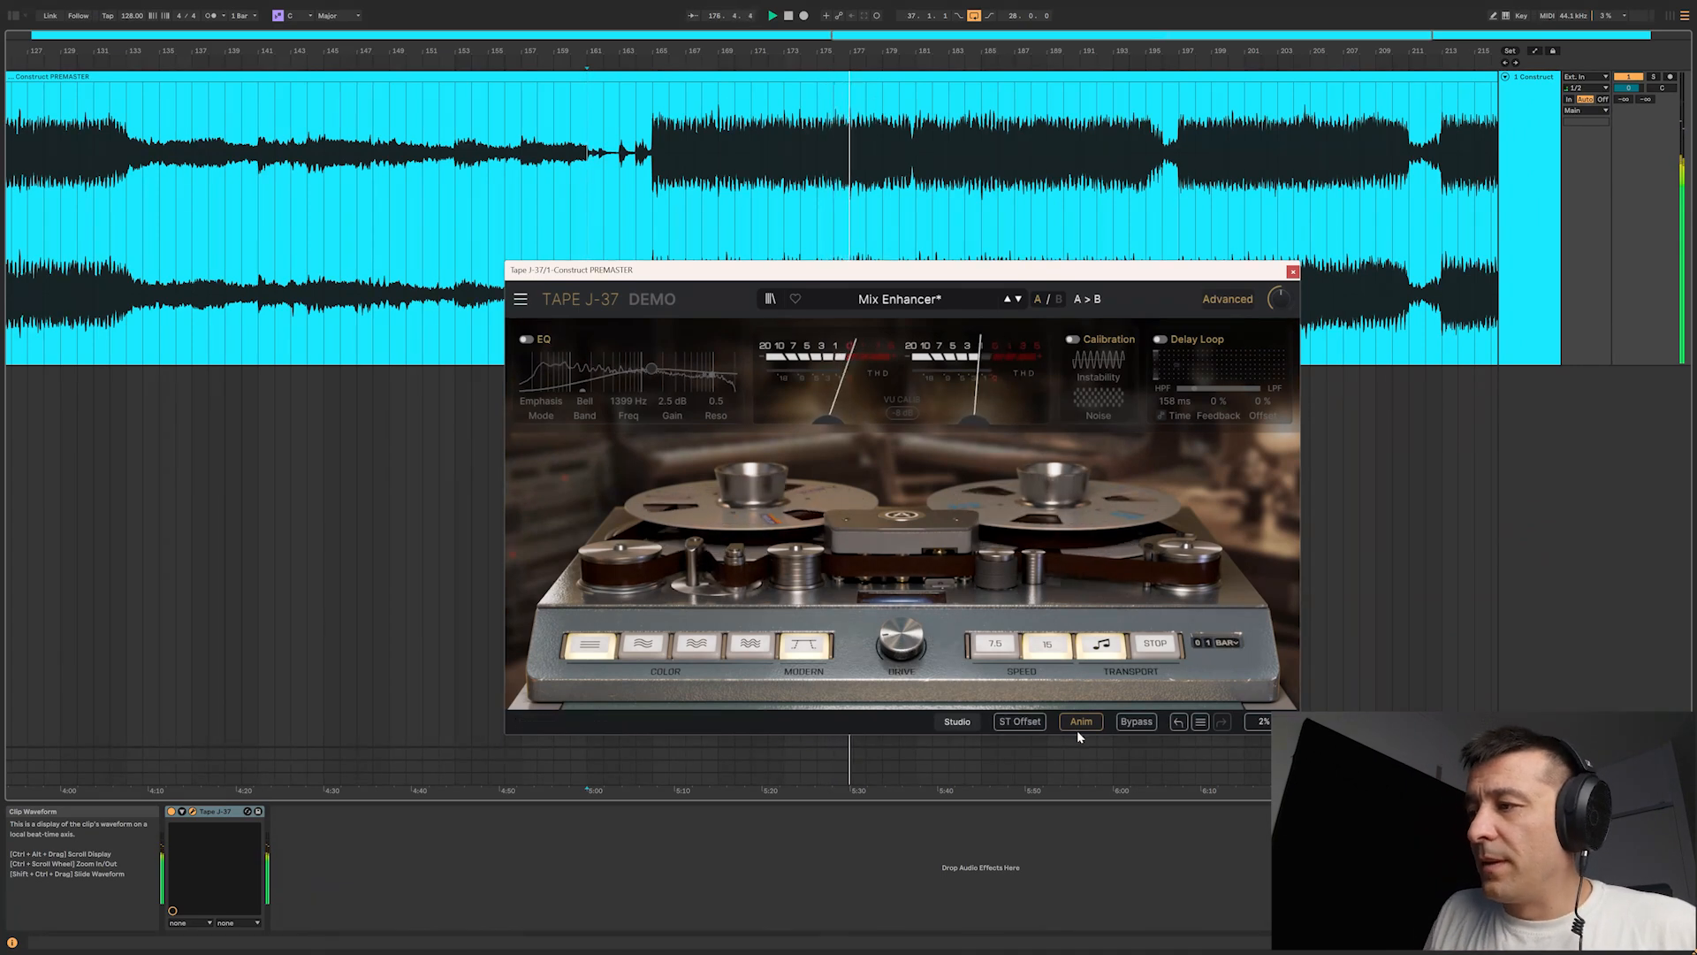
Step: Compare the playing track with the tape plug-in bypassed and active several times, and stop playback
{"action": "left_click", "coordinate": [1135, 723]}
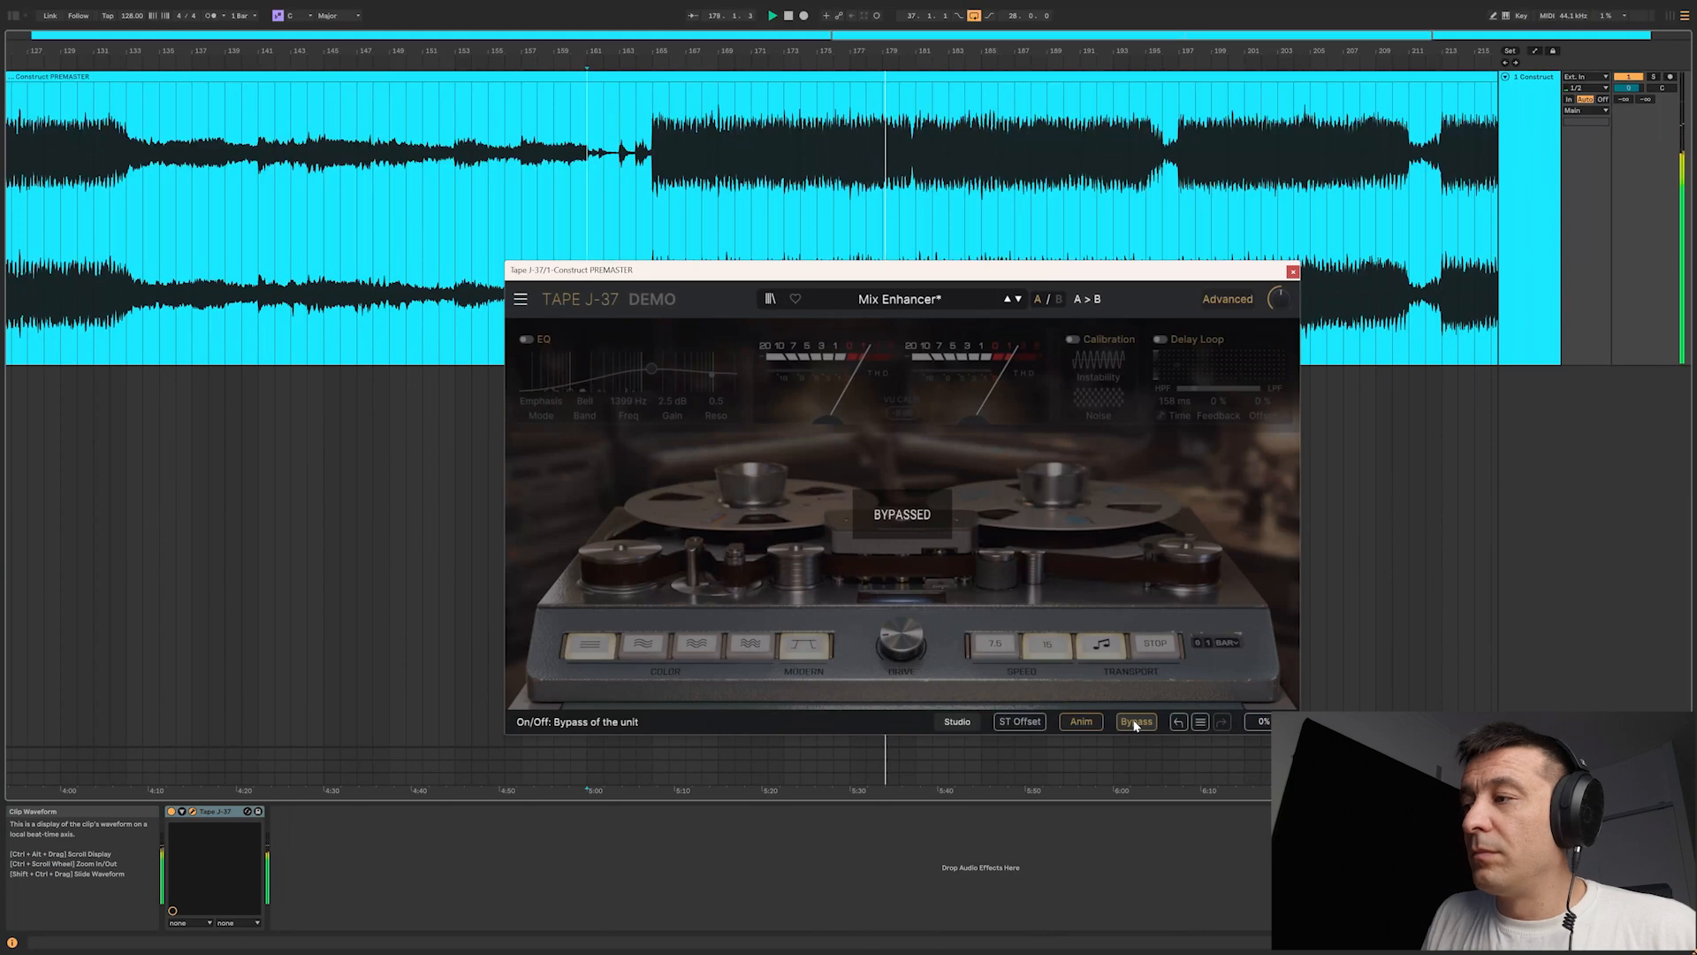
{"action": "left_click", "coordinate": [1135, 724]}
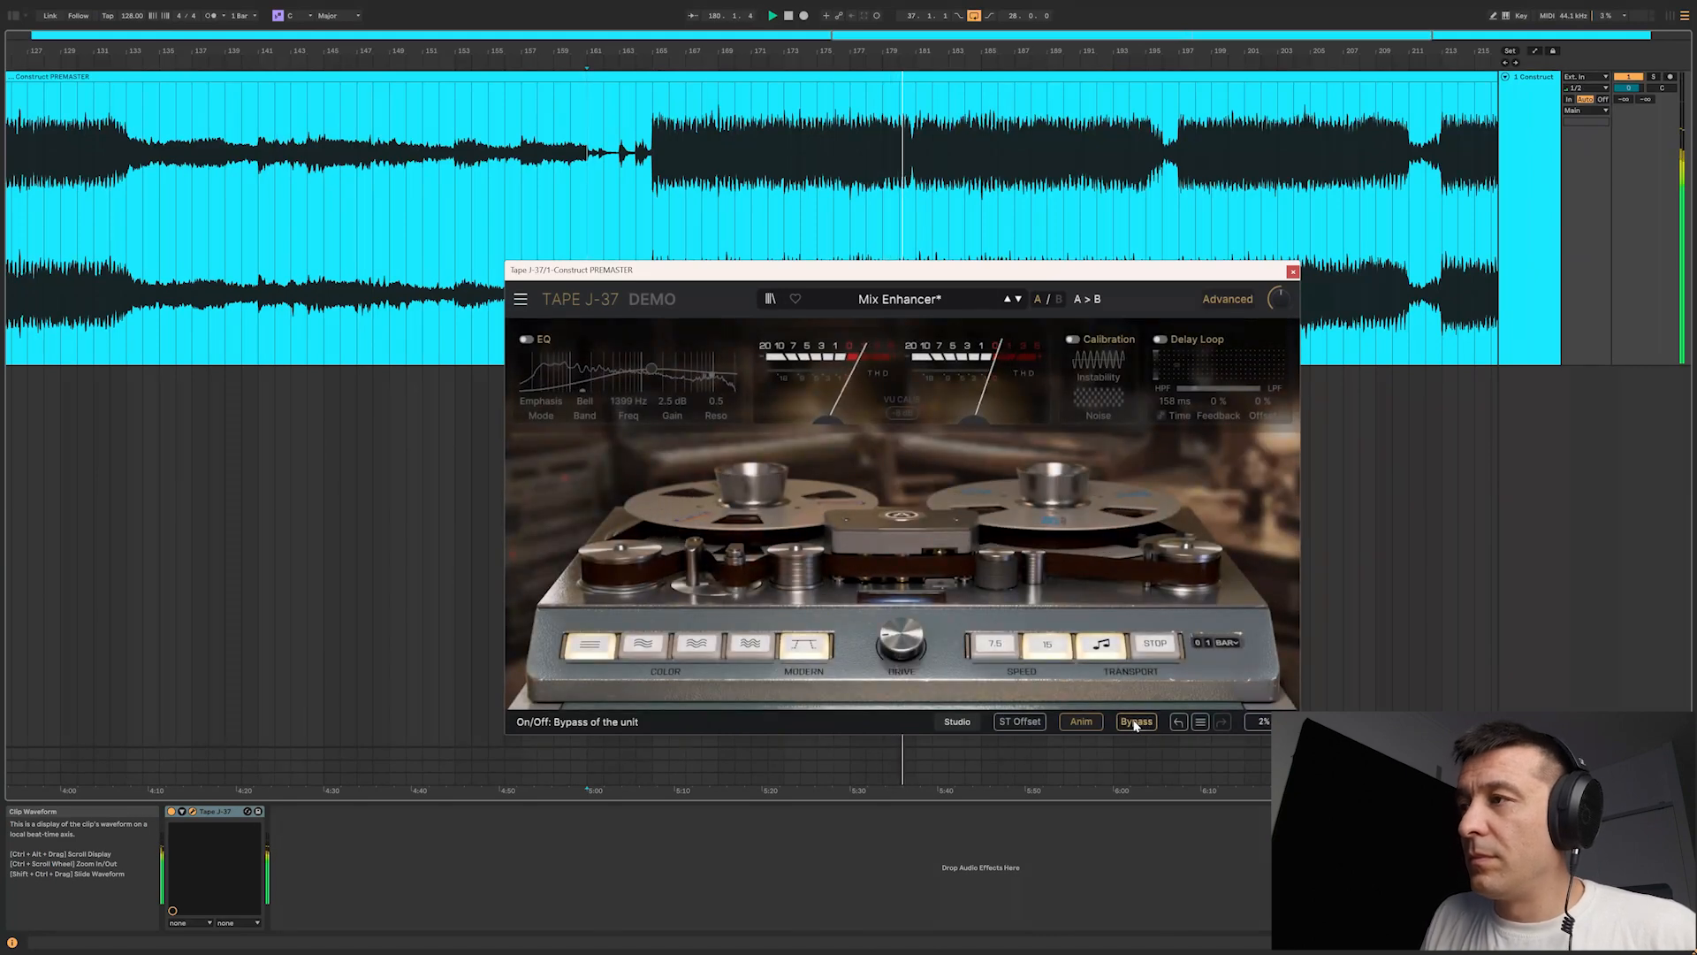
{"action": "left_click", "coordinate": [1135, 723]}
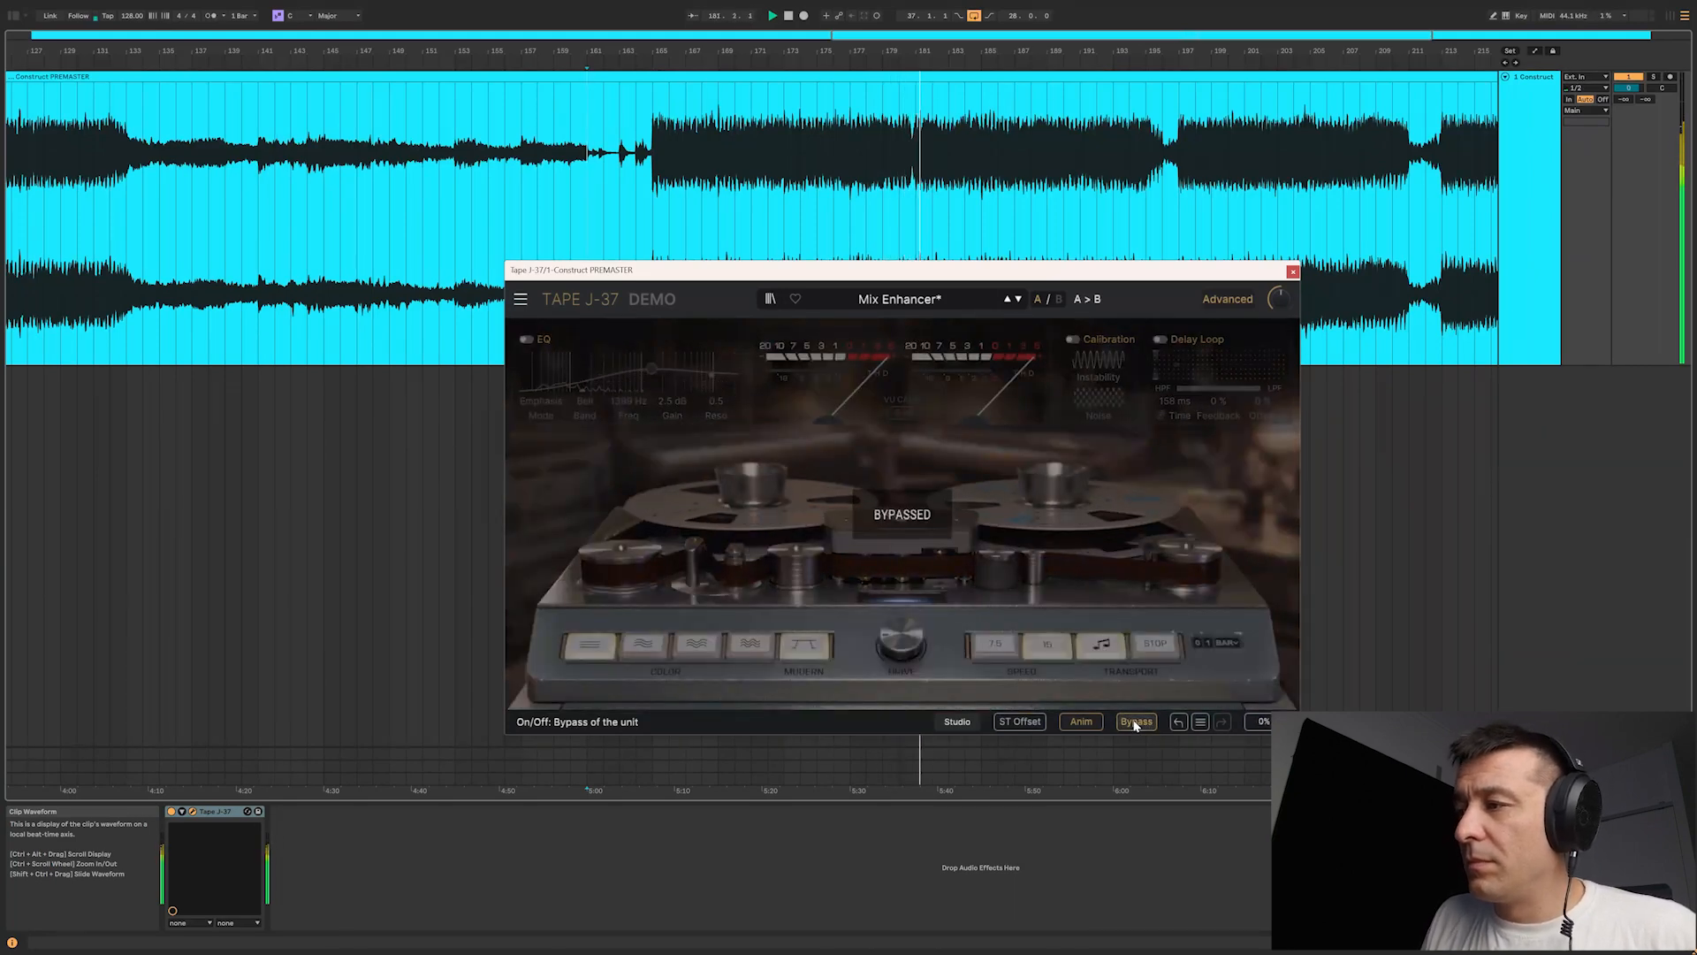
{"action": "left_click", "coordinate": [1135, 724]}
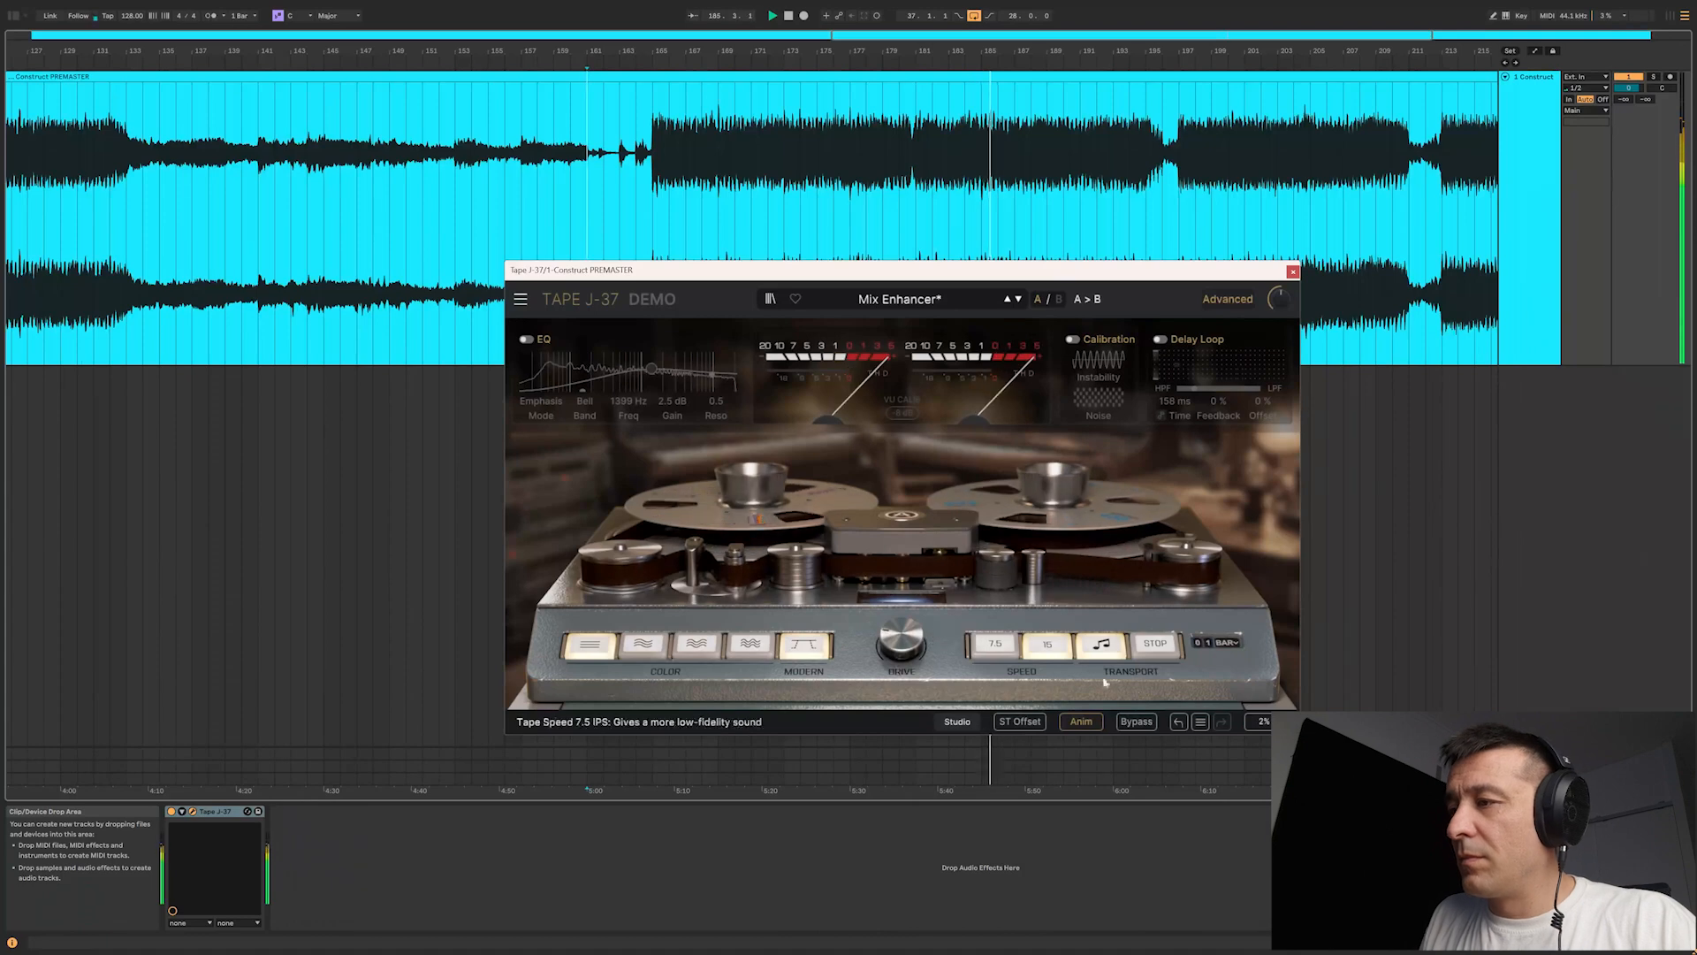
{"action": "left_click", "coordinate": [1135, 723]}
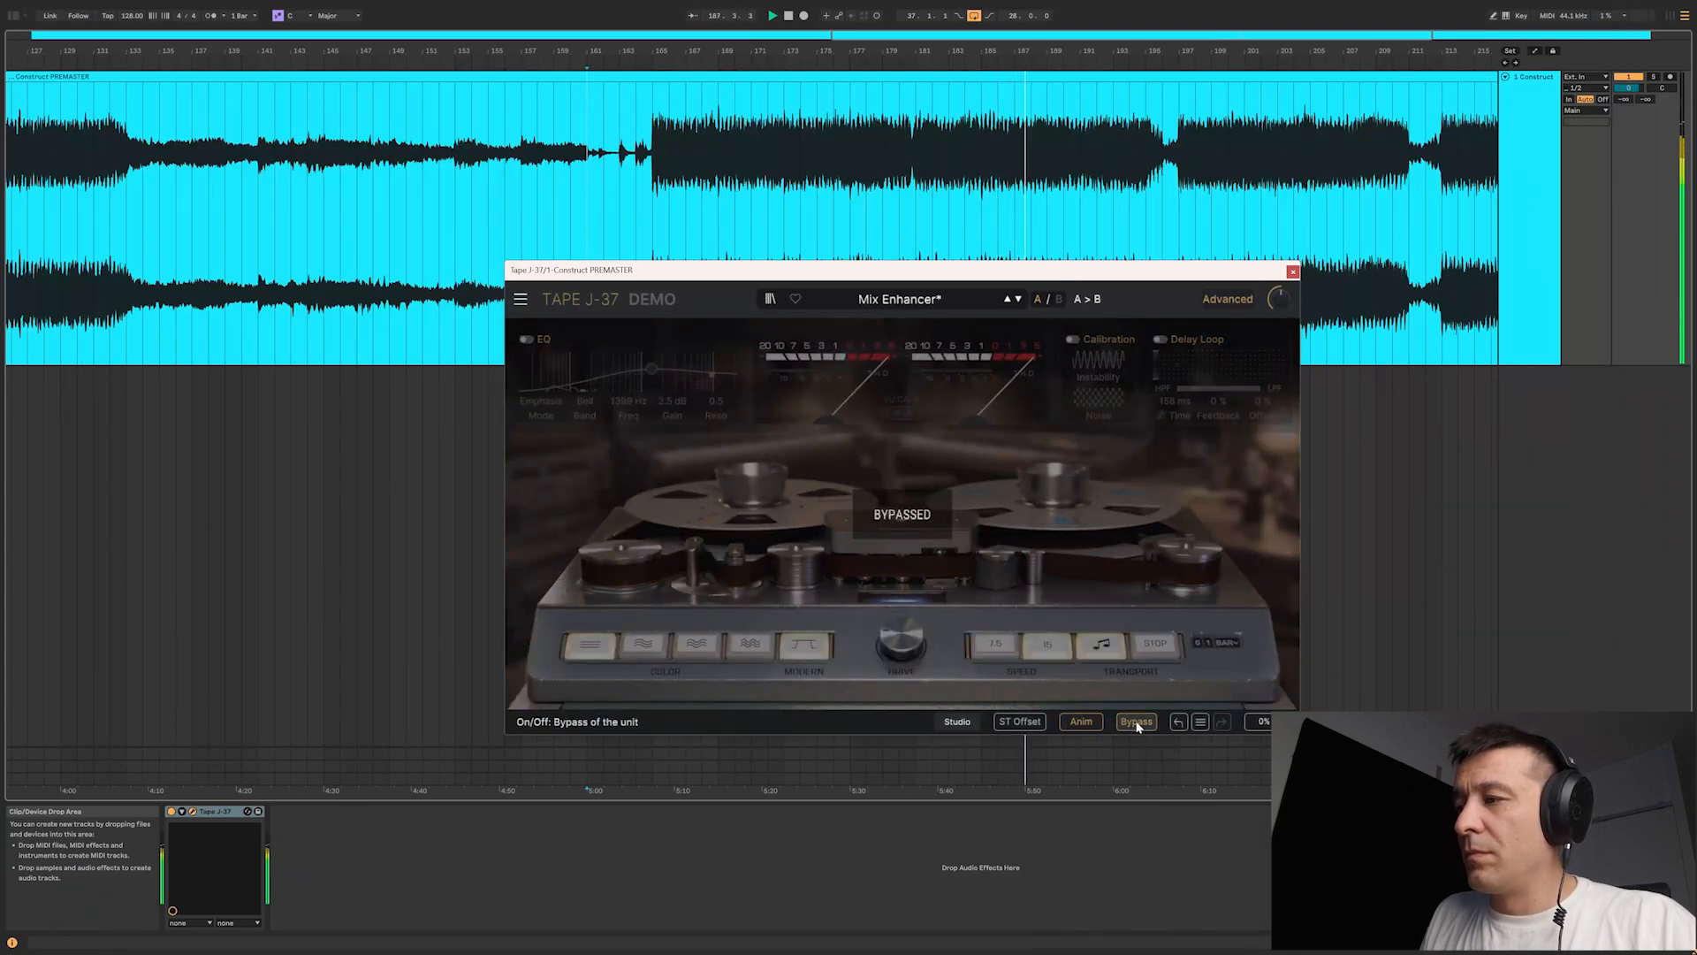
{"action": "left_click", "coordinate": [1137, 722]}
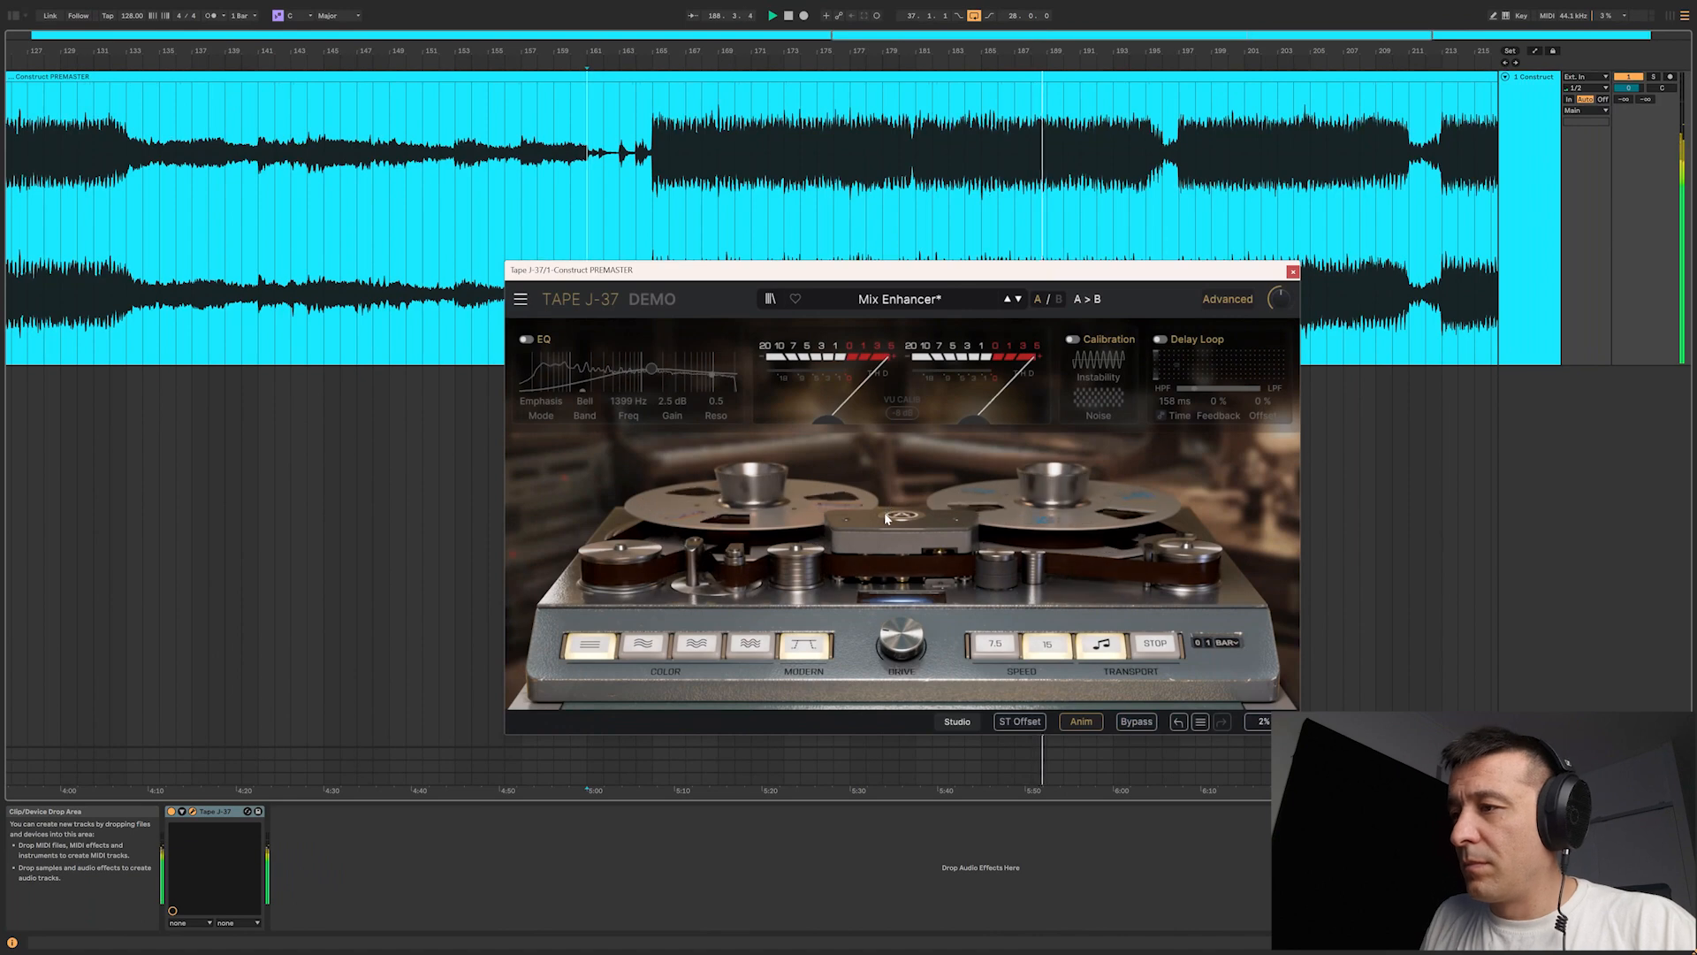
{"action": "key", "text": "space"}
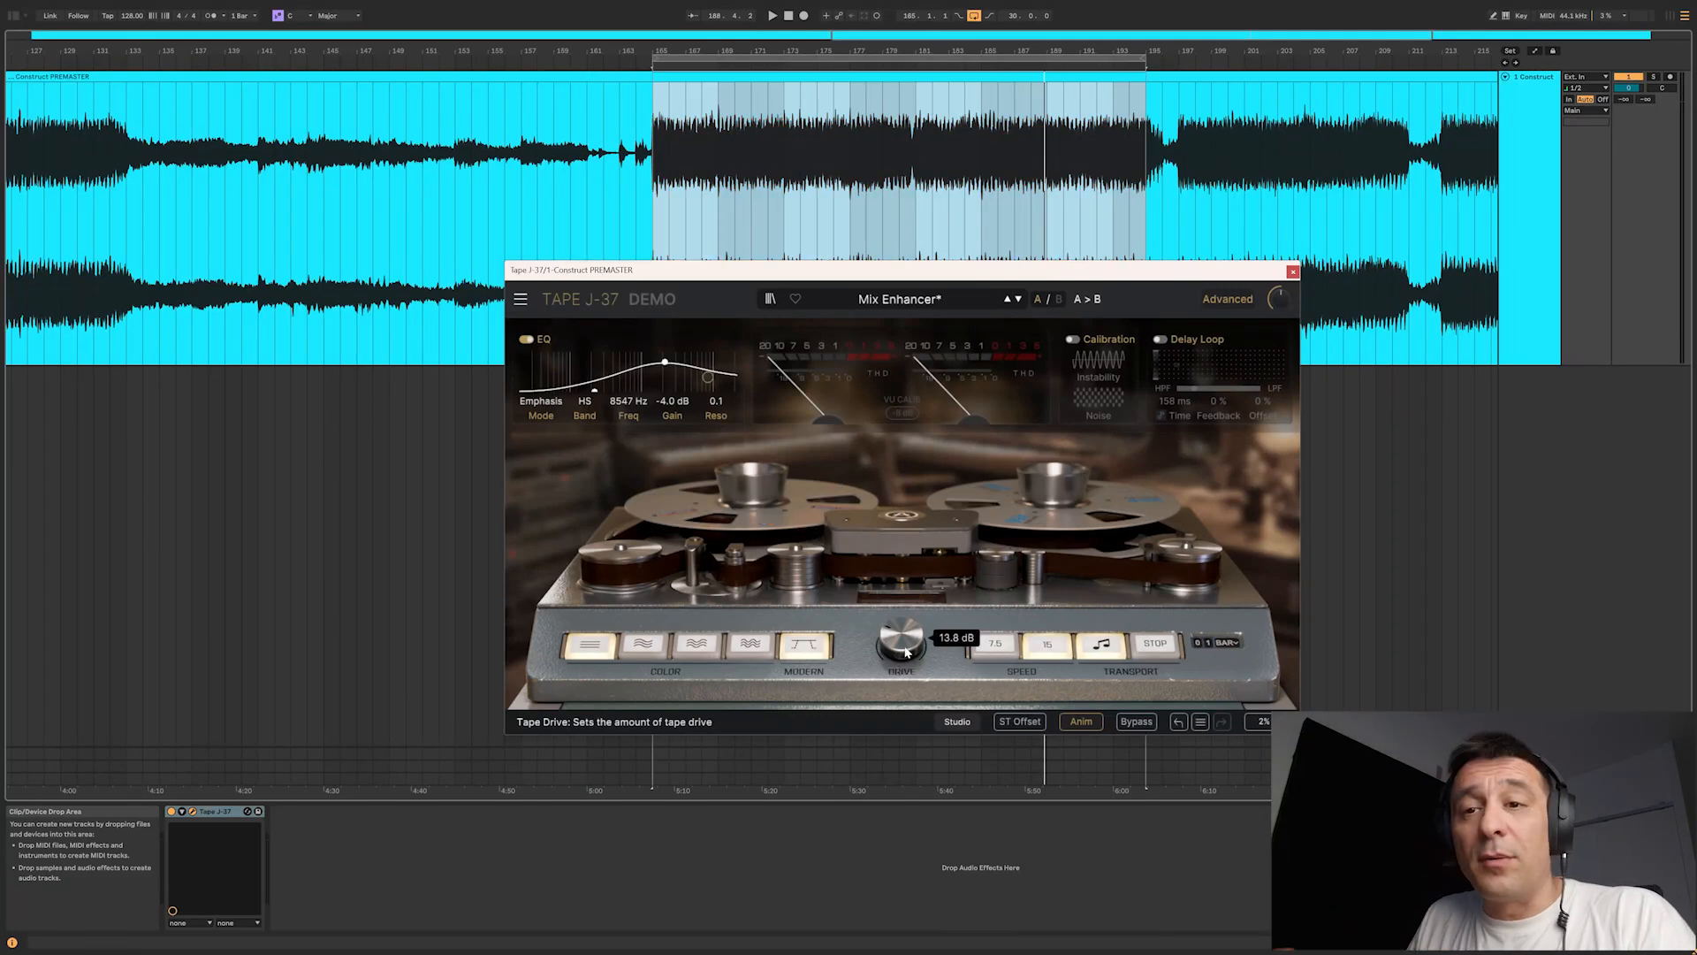
Step: Turn off the EQ and adjust the tape drive to around 14.2 dB while the loop from bar 165 plays
{"action": "left_click", "coordinate": [533, 346]}
{"action": "key", "text": "space"}
{"action": "mouse_move", "coordinate": [902, 640]}
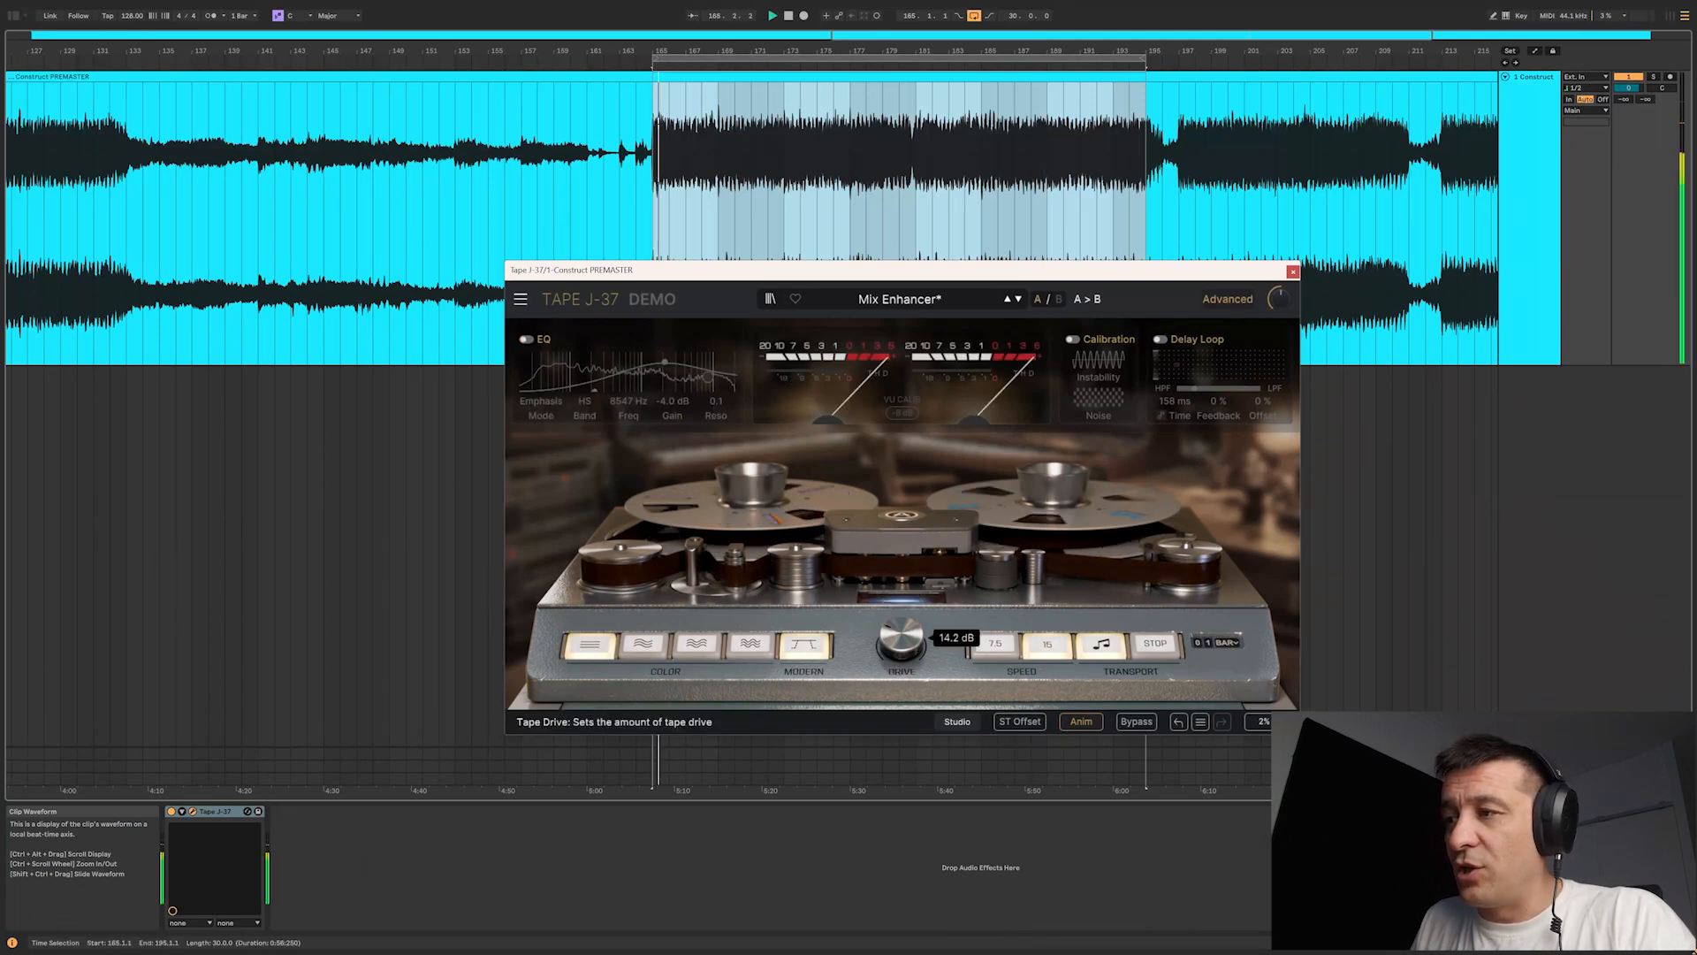
{"action": "mouse_move", "coordinate": [902, 640]}
{"action": "left_mouse_down"}
{"action": "mouse_move", "coordinate": [901, 622]}
{"action": "mouse_move", "coordinate": [901, 675]}
{"action": "mouse_move", "coordinate": [902, 656]}
{"action": "left_mouse_up"}
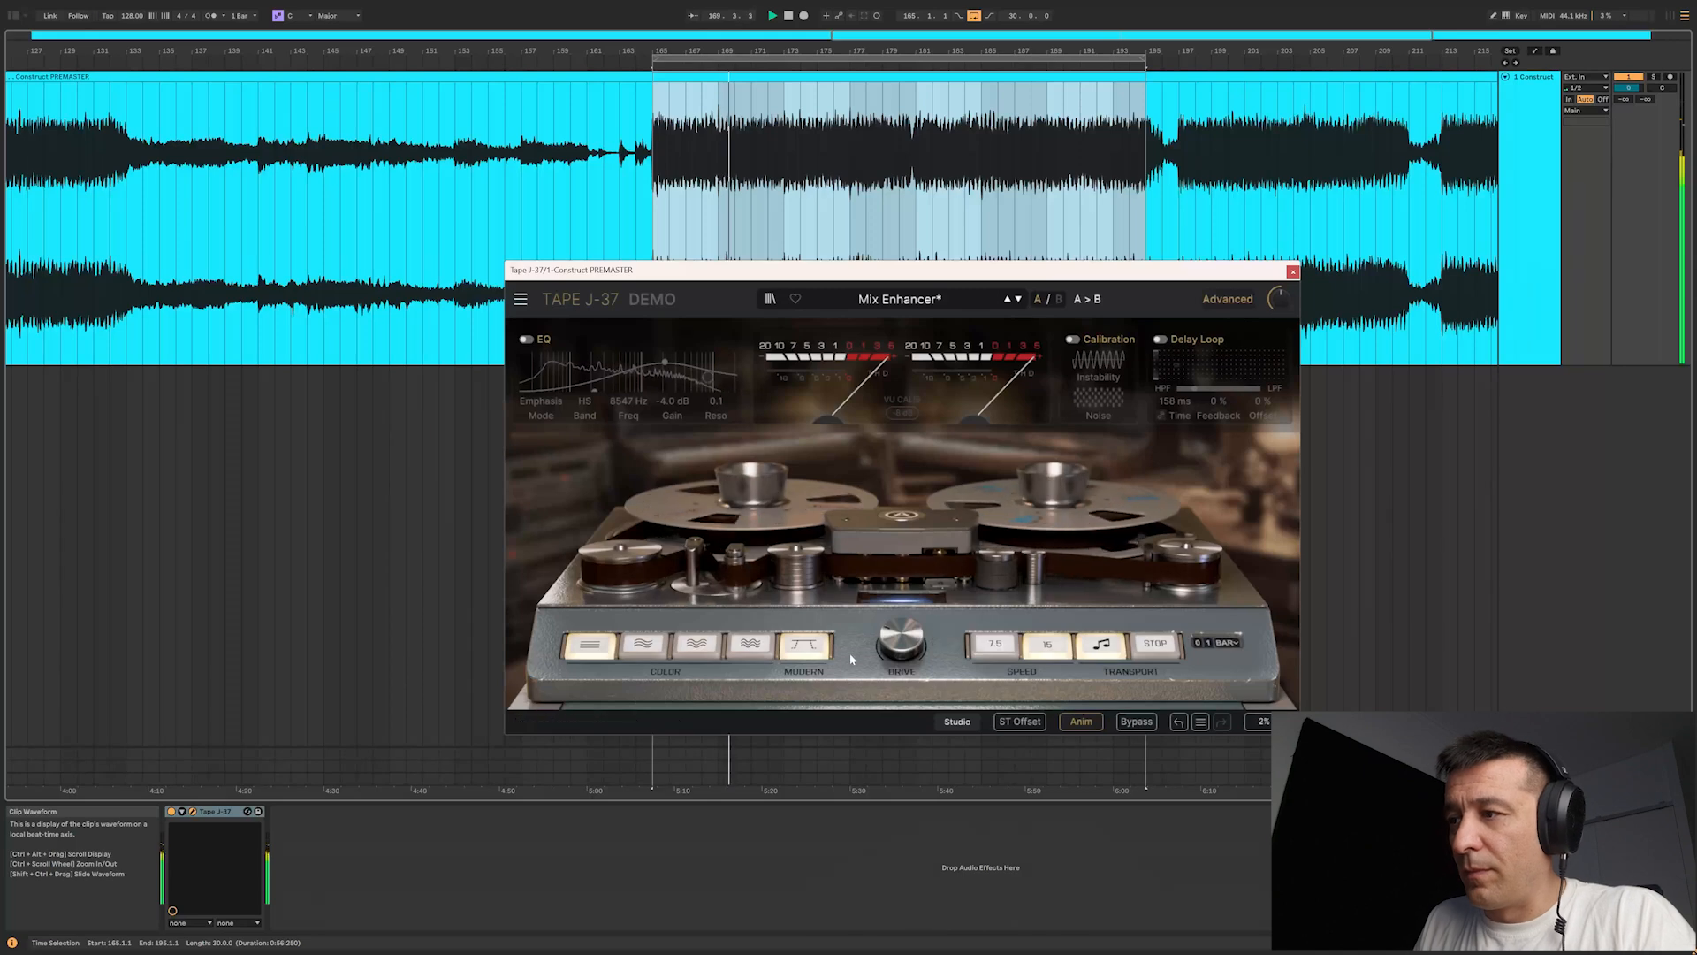
Step: Raise the tape drive to about 16.8 dB while repeatedly comparing the playing loop with the plug-in bypassed and active
{"action": "left_click", "coordinate": [1136, 721]}
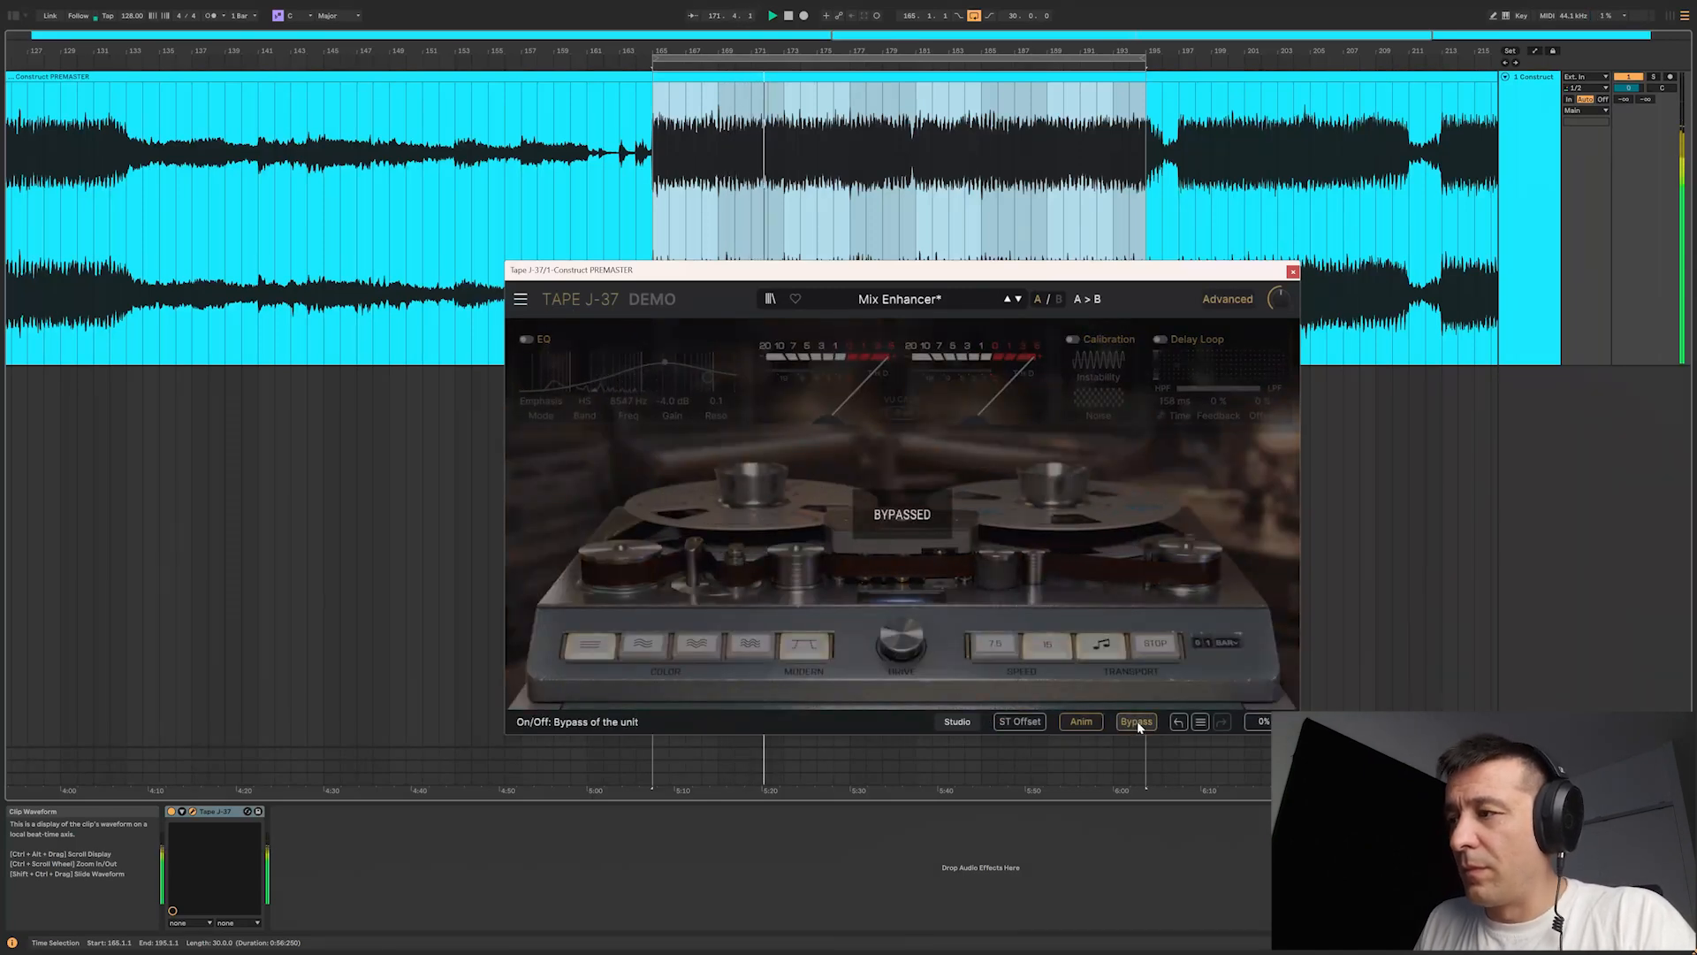
{"action": "left_click", "coordinate": [1136, 721]}
{"action": "left_click_drag", "start_coordinate": [901, 656], "coordinate": [901, 656]}
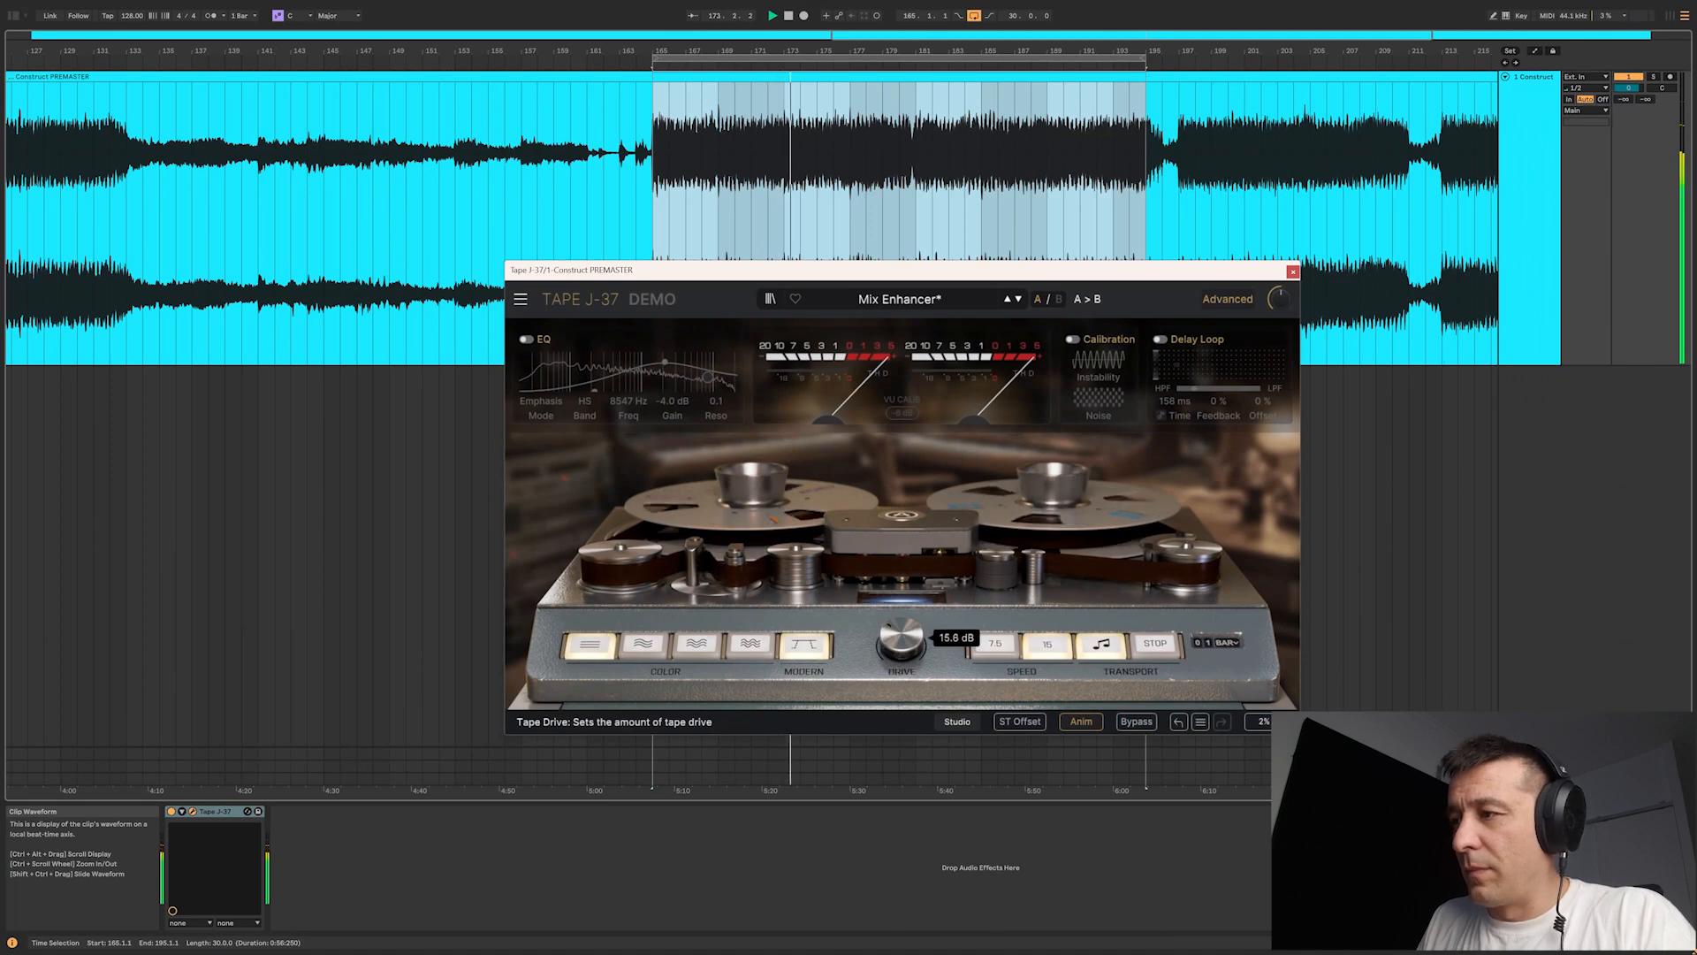
{"action": "left_click", "coordinate": [1137, 722]}
{"action": "left_click", "coordinate": [1137, 721]}
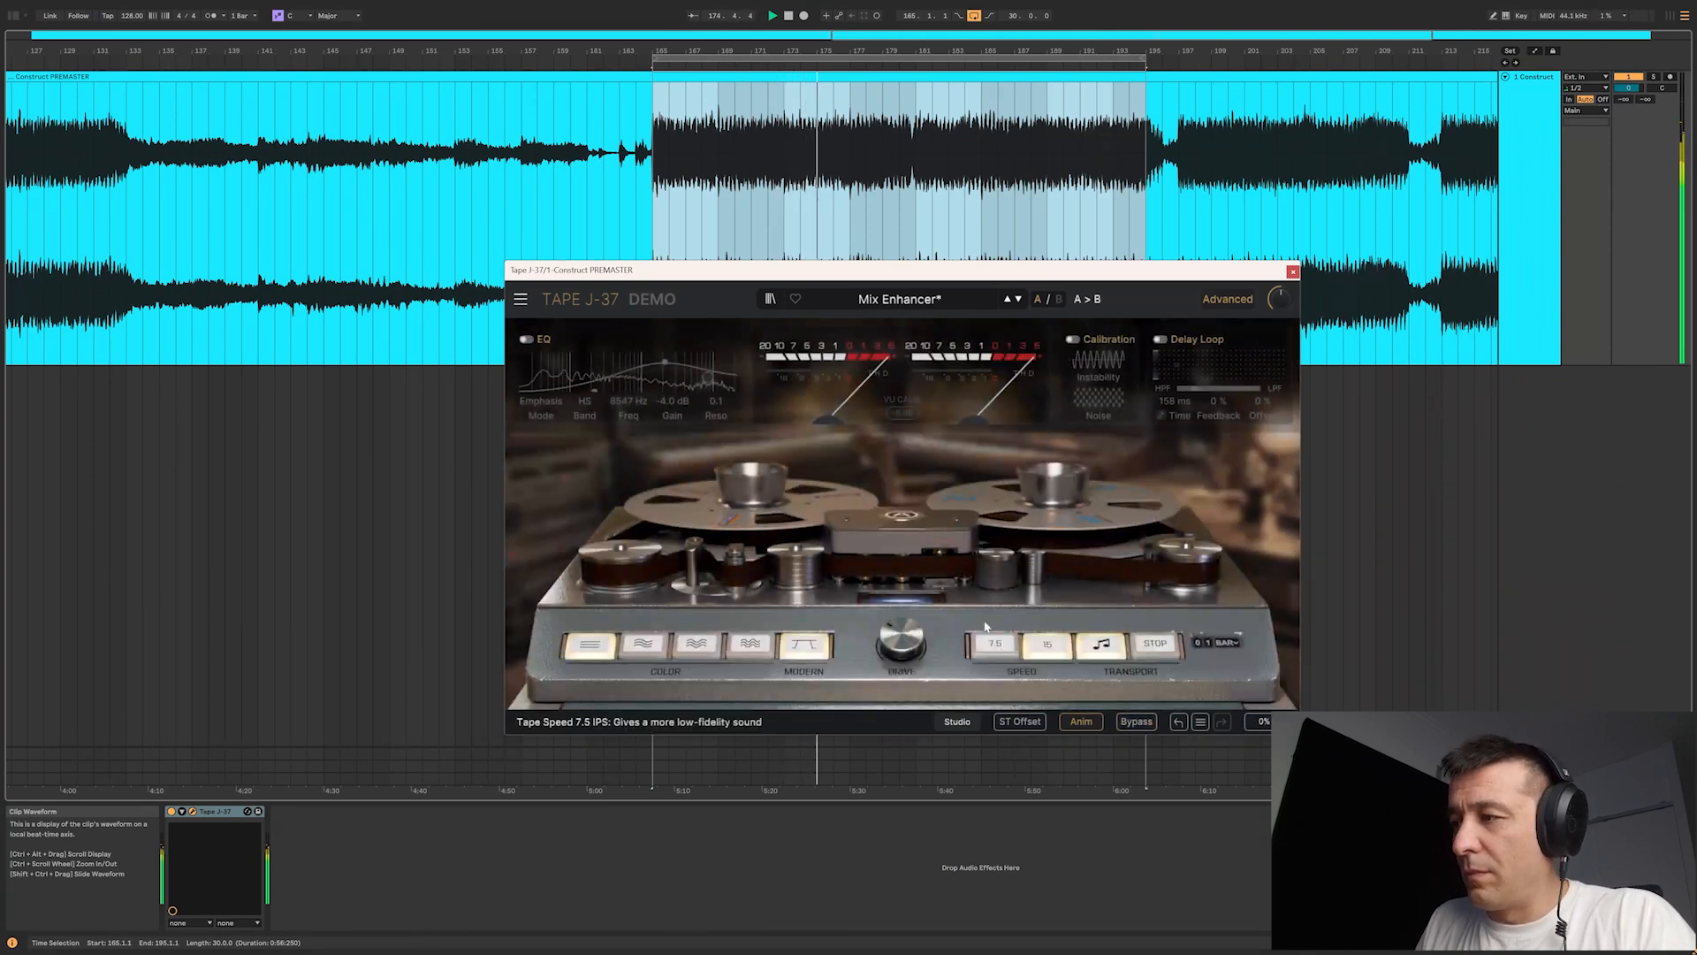
{"action": "left_click_drag", "start_coordinate": [902, 656], "coordinate": [902, 656]}
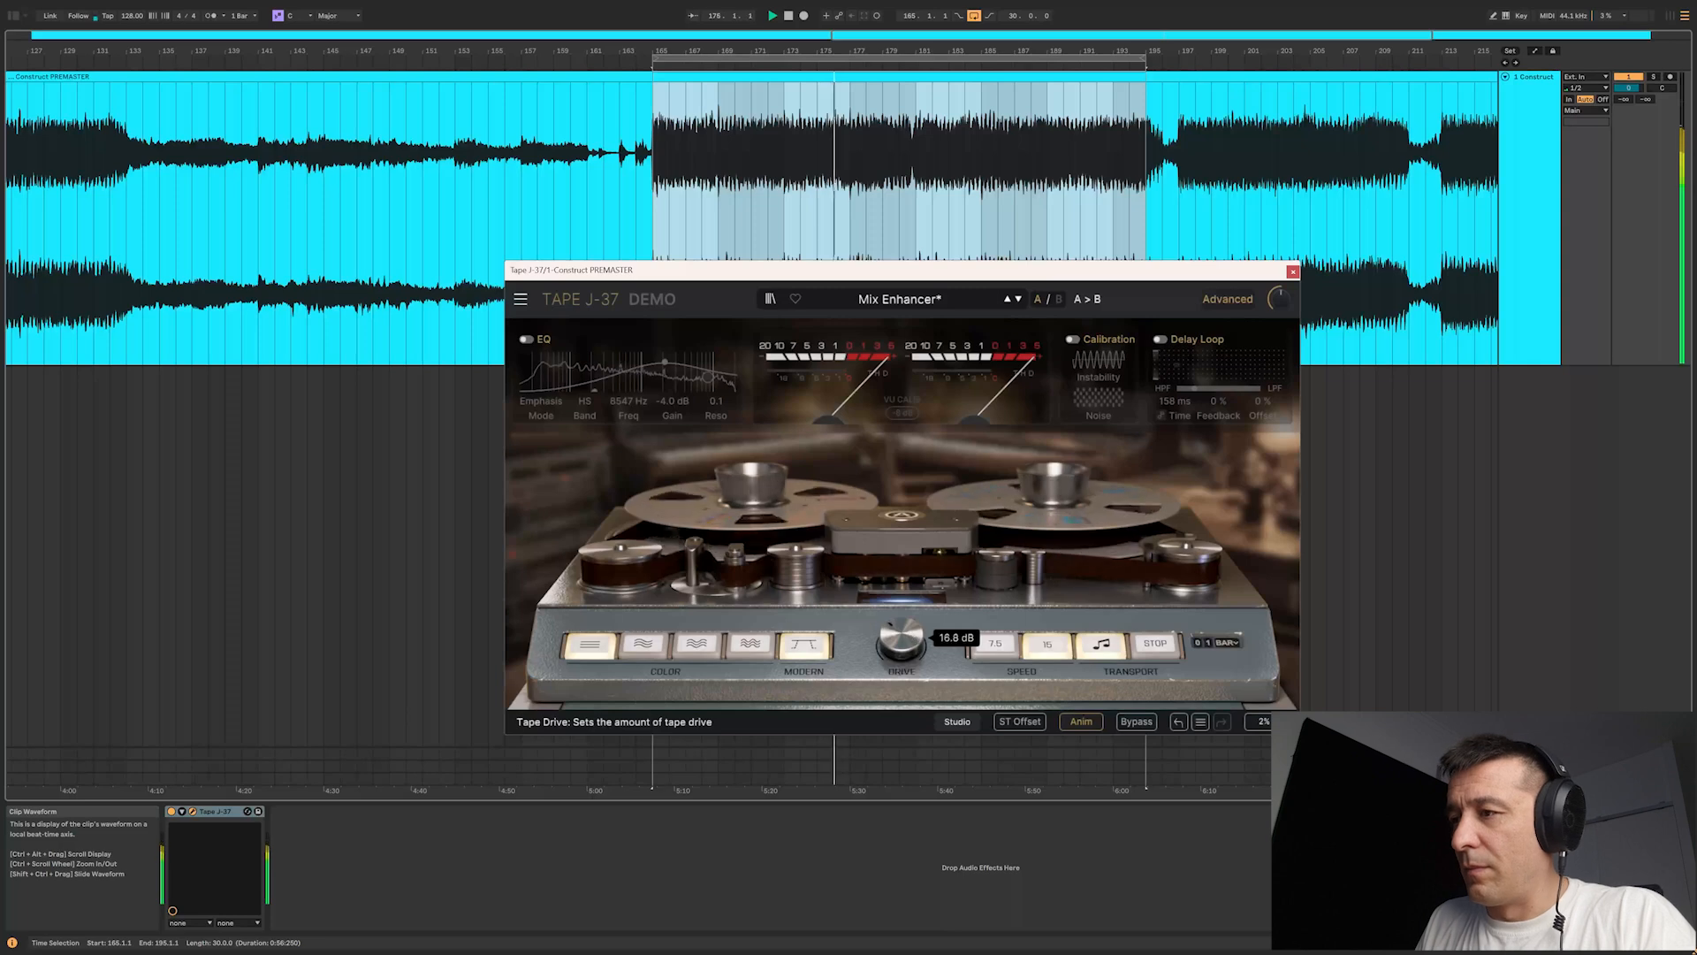
{"action": "left_click", "coordinate": [1137, 721]}
{"action": "left_click", "coordinate": [1137, 721]}
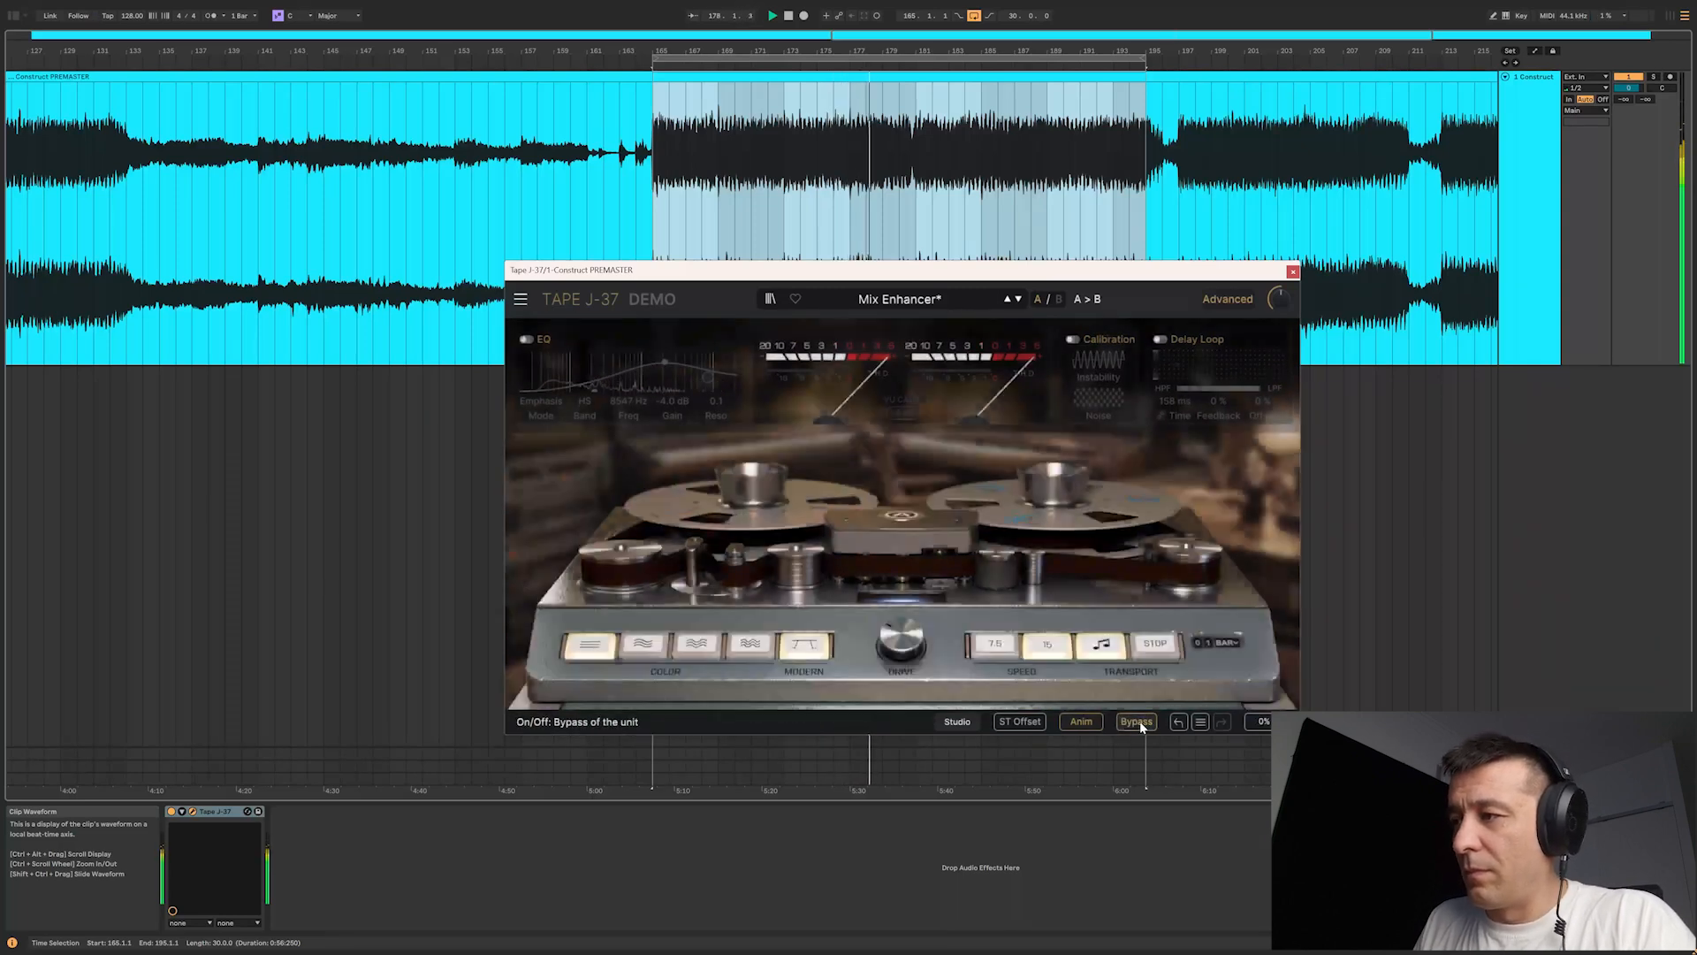
Step: Turn the EQ back on and replay the loop from bar 165, comparing the plug-in bypassed and active
{"action": "left_click", "coordinate": [525, 341]}
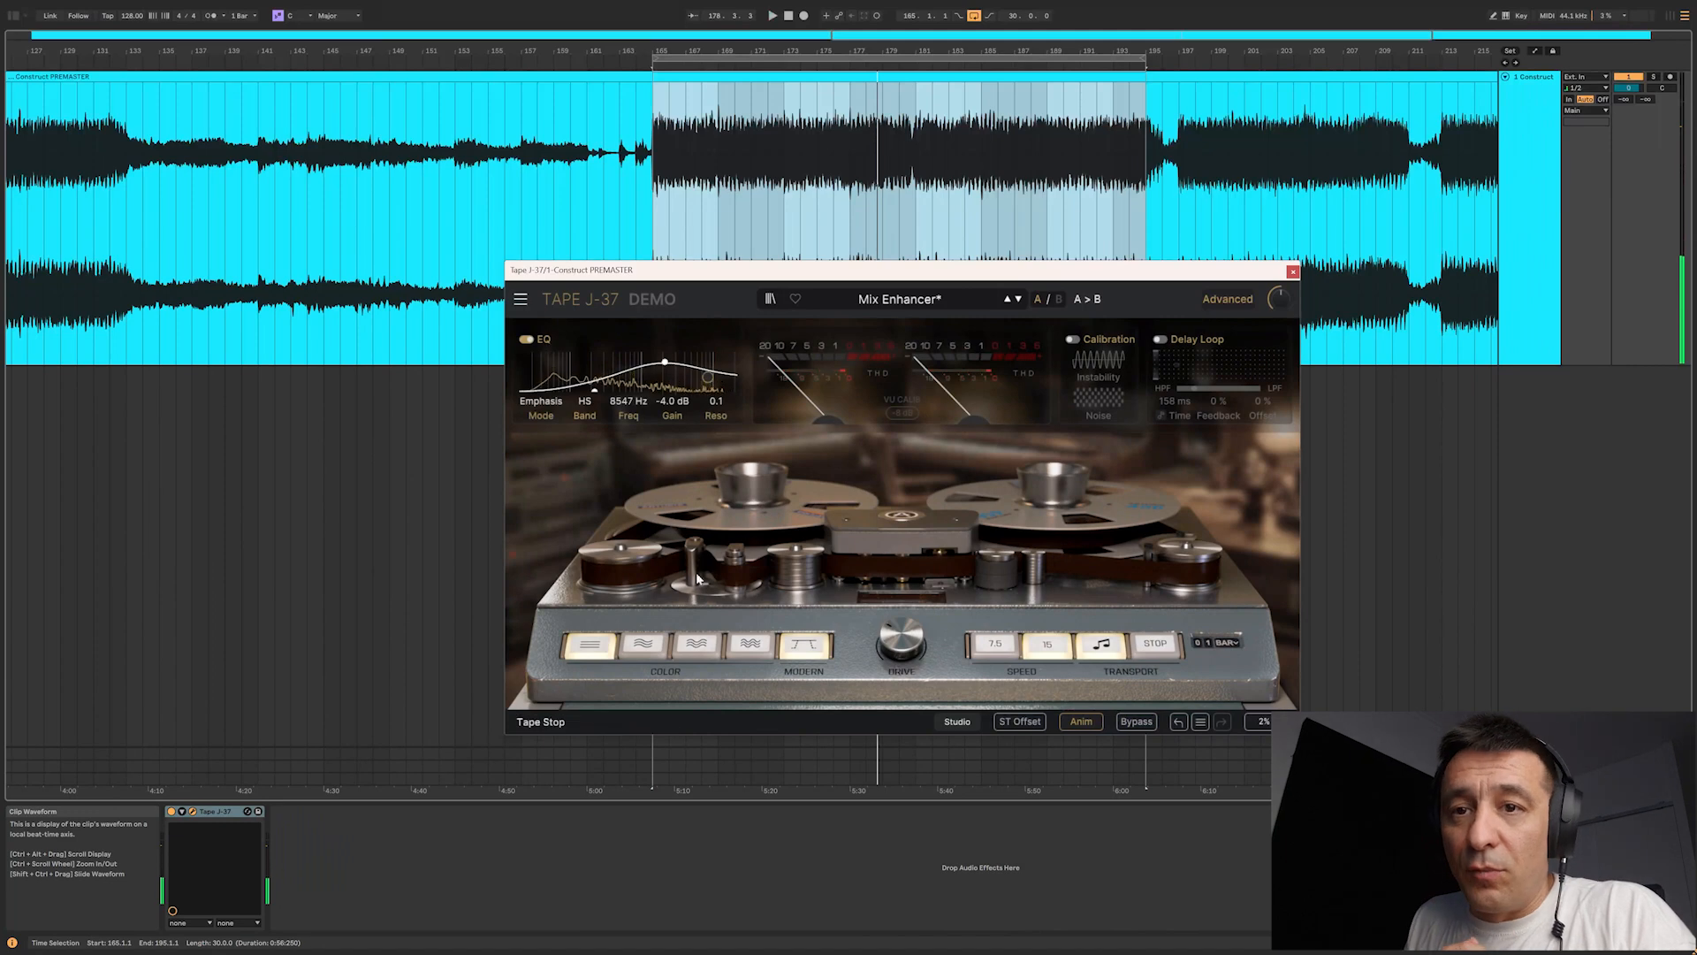
{"action": "key", "text": "space"}
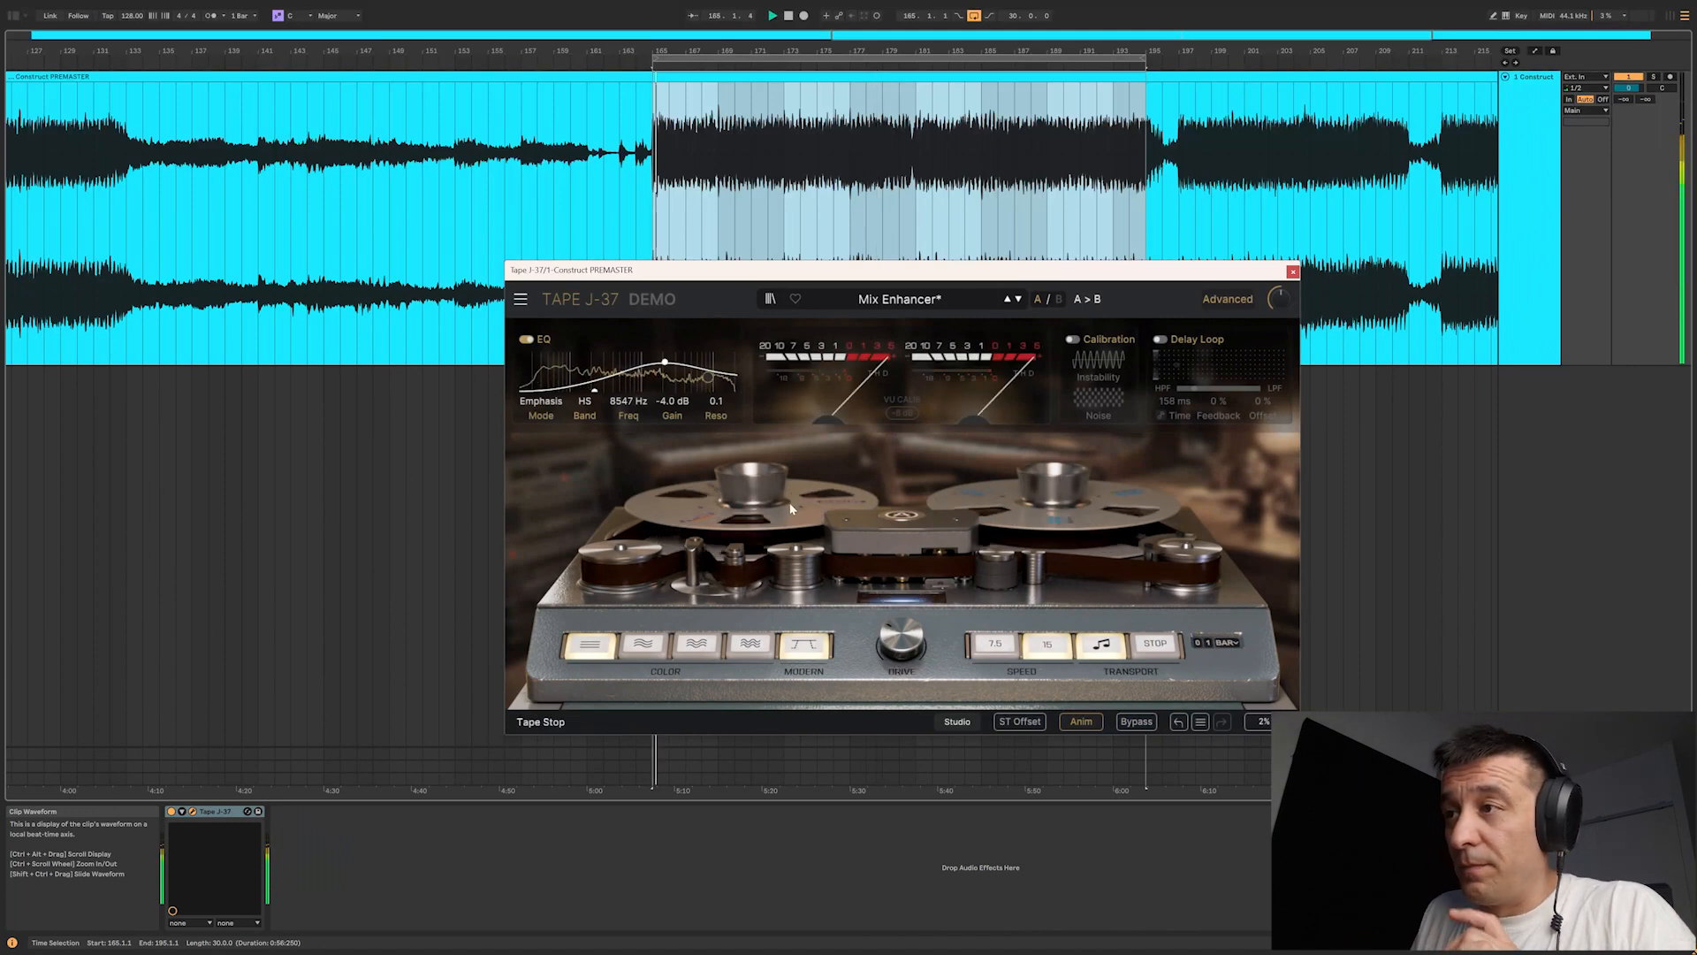
{"action": "left_click", "coordinate": [1135, 723]}
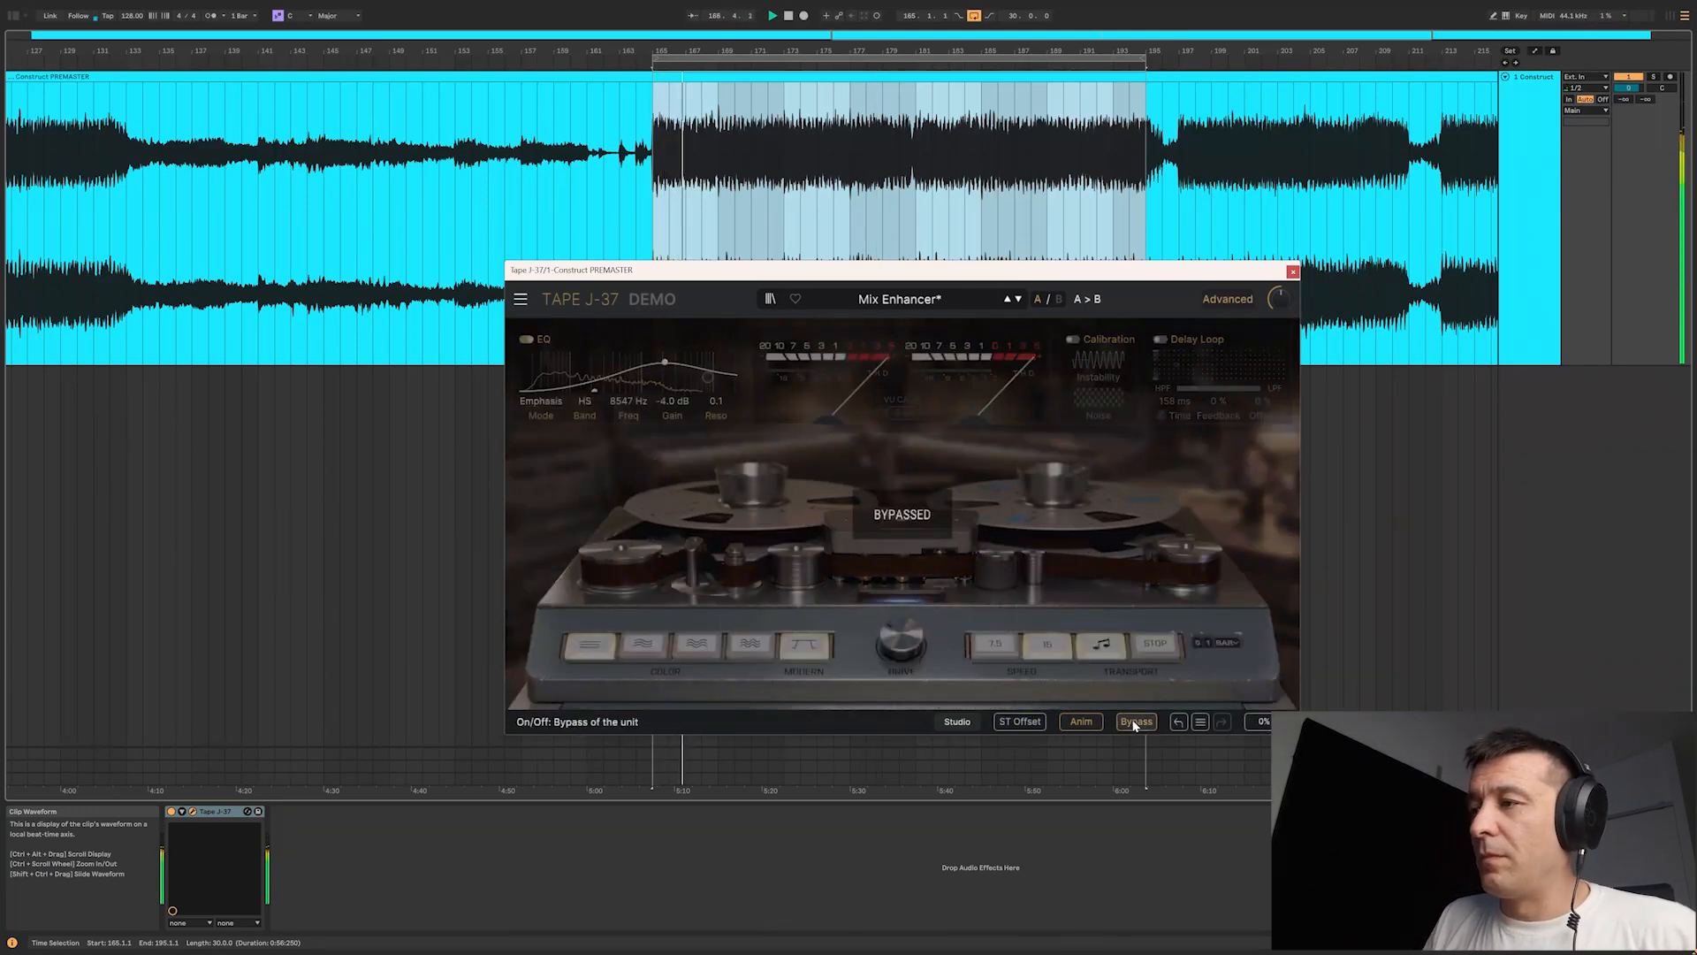
{"action": "left_click", "coordinate": [1136, 723]}
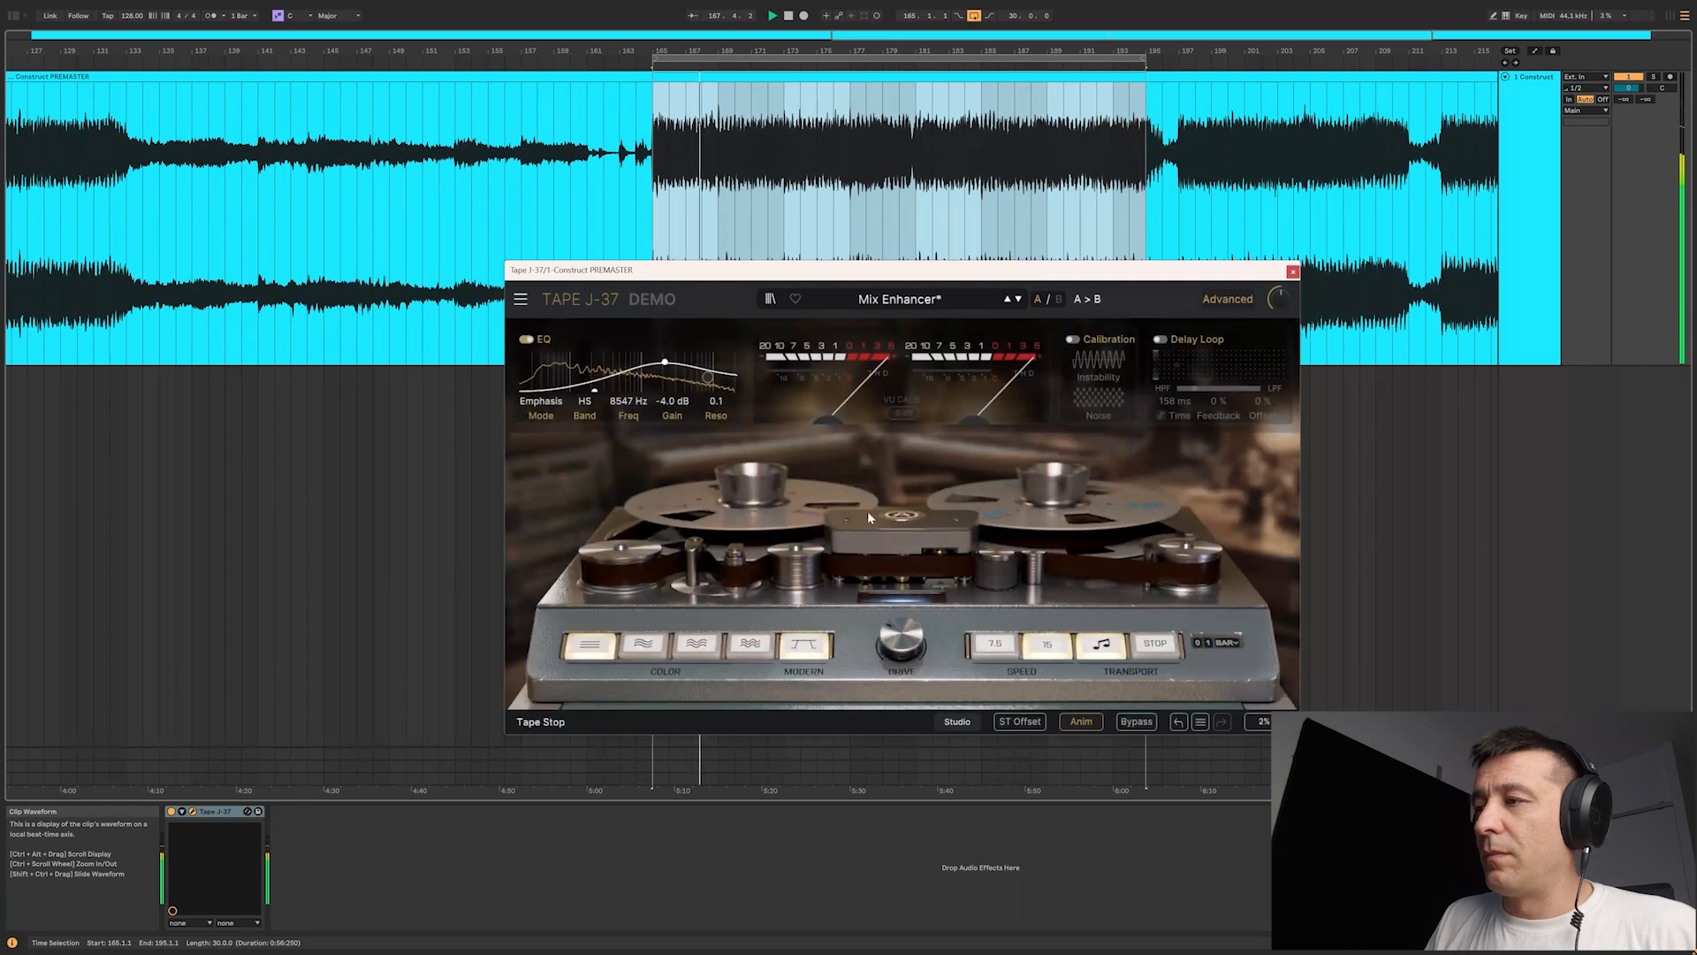
Step: Move the EQ bell band to about 2188 Hz with 8.5 dB gain and compare the result with the bypassed sound
{"action": "left_click", "coordinate": [665, 363]}
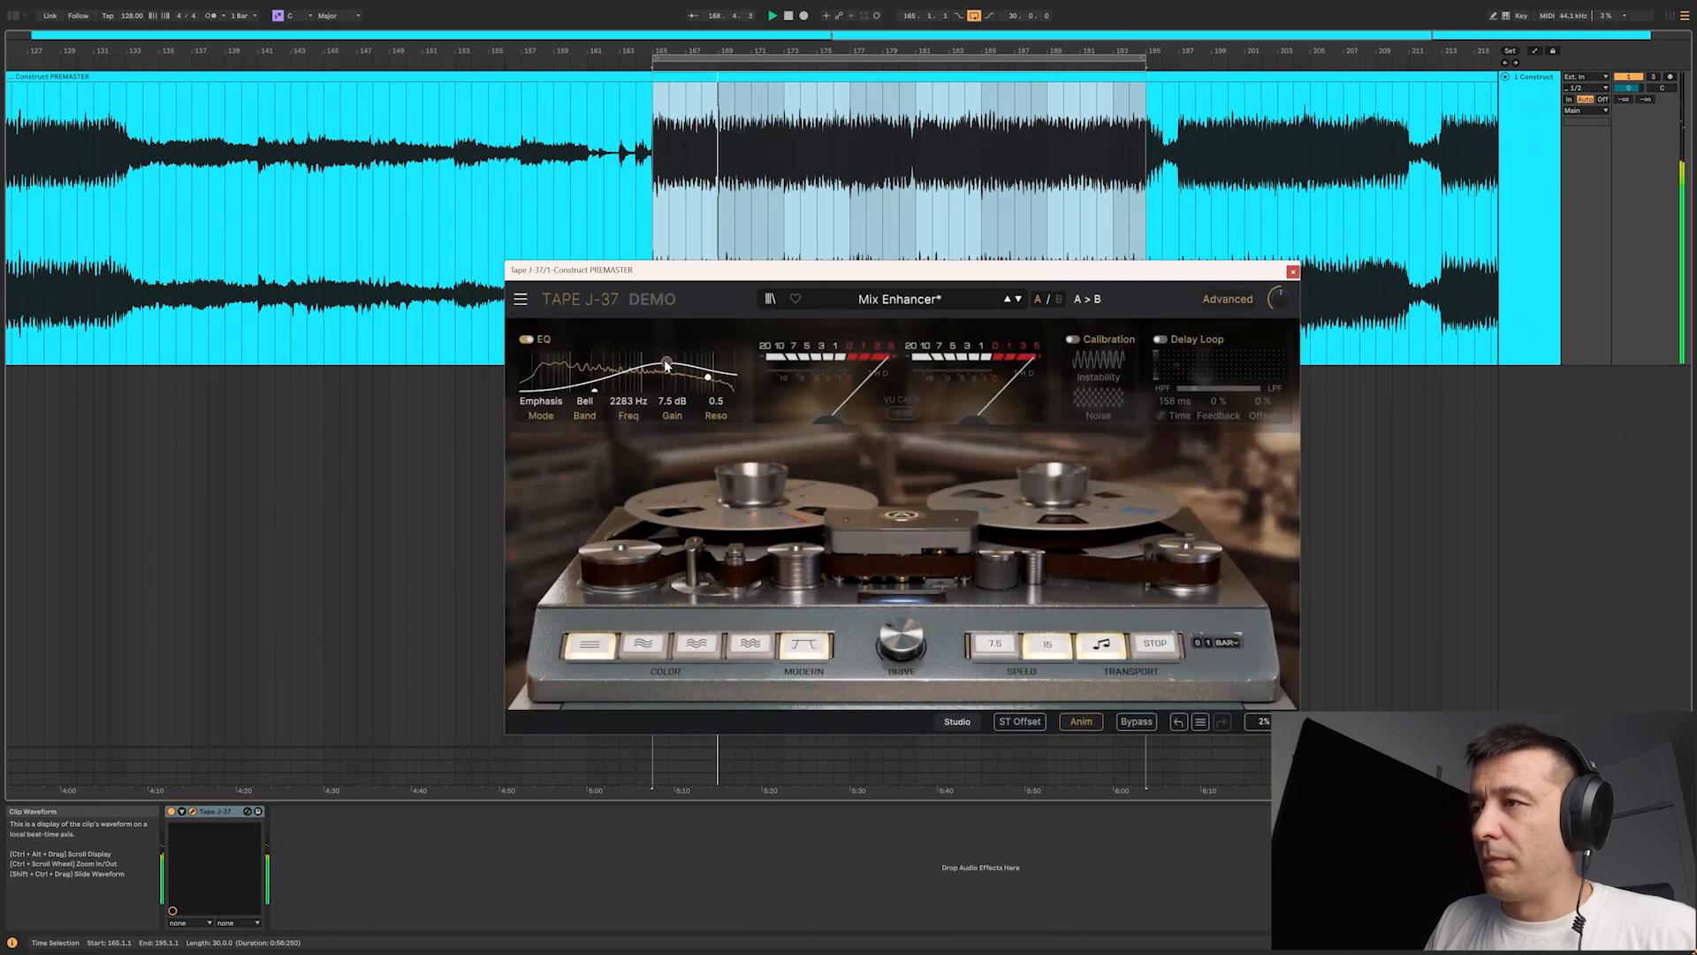
{"action": "left_click_drag", "start_coordinate": [664, 359], "coordinate": [663, 356]}
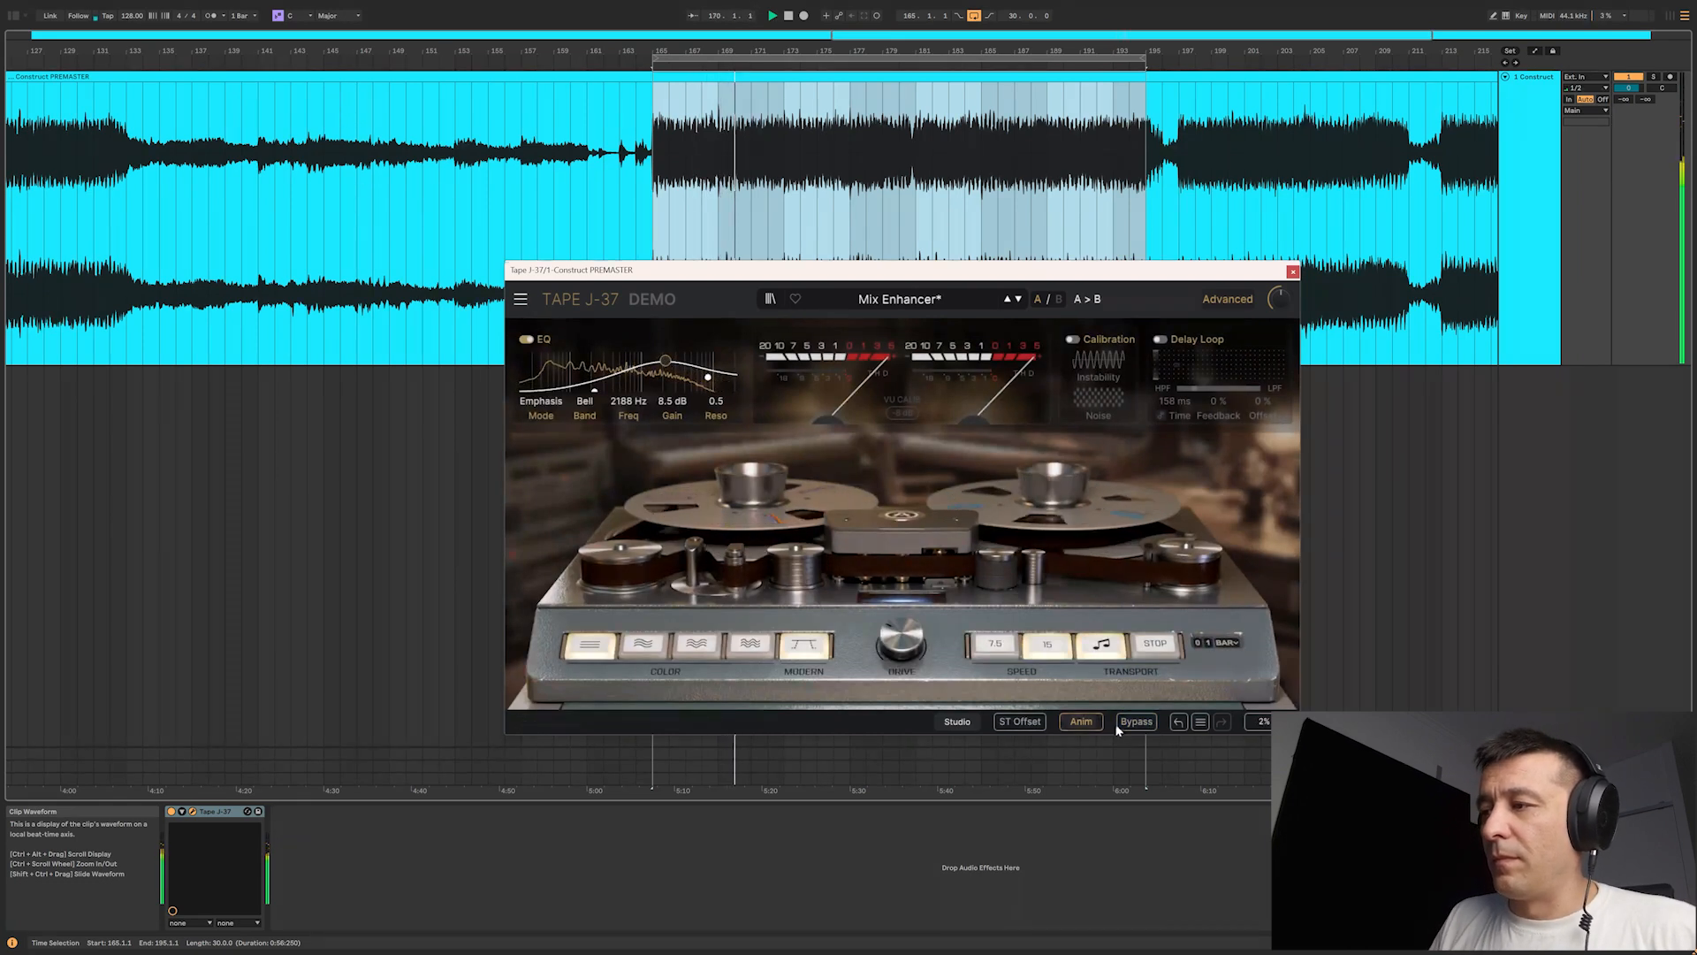
{"action": "left_click", "coordinate": [1138, 725]}
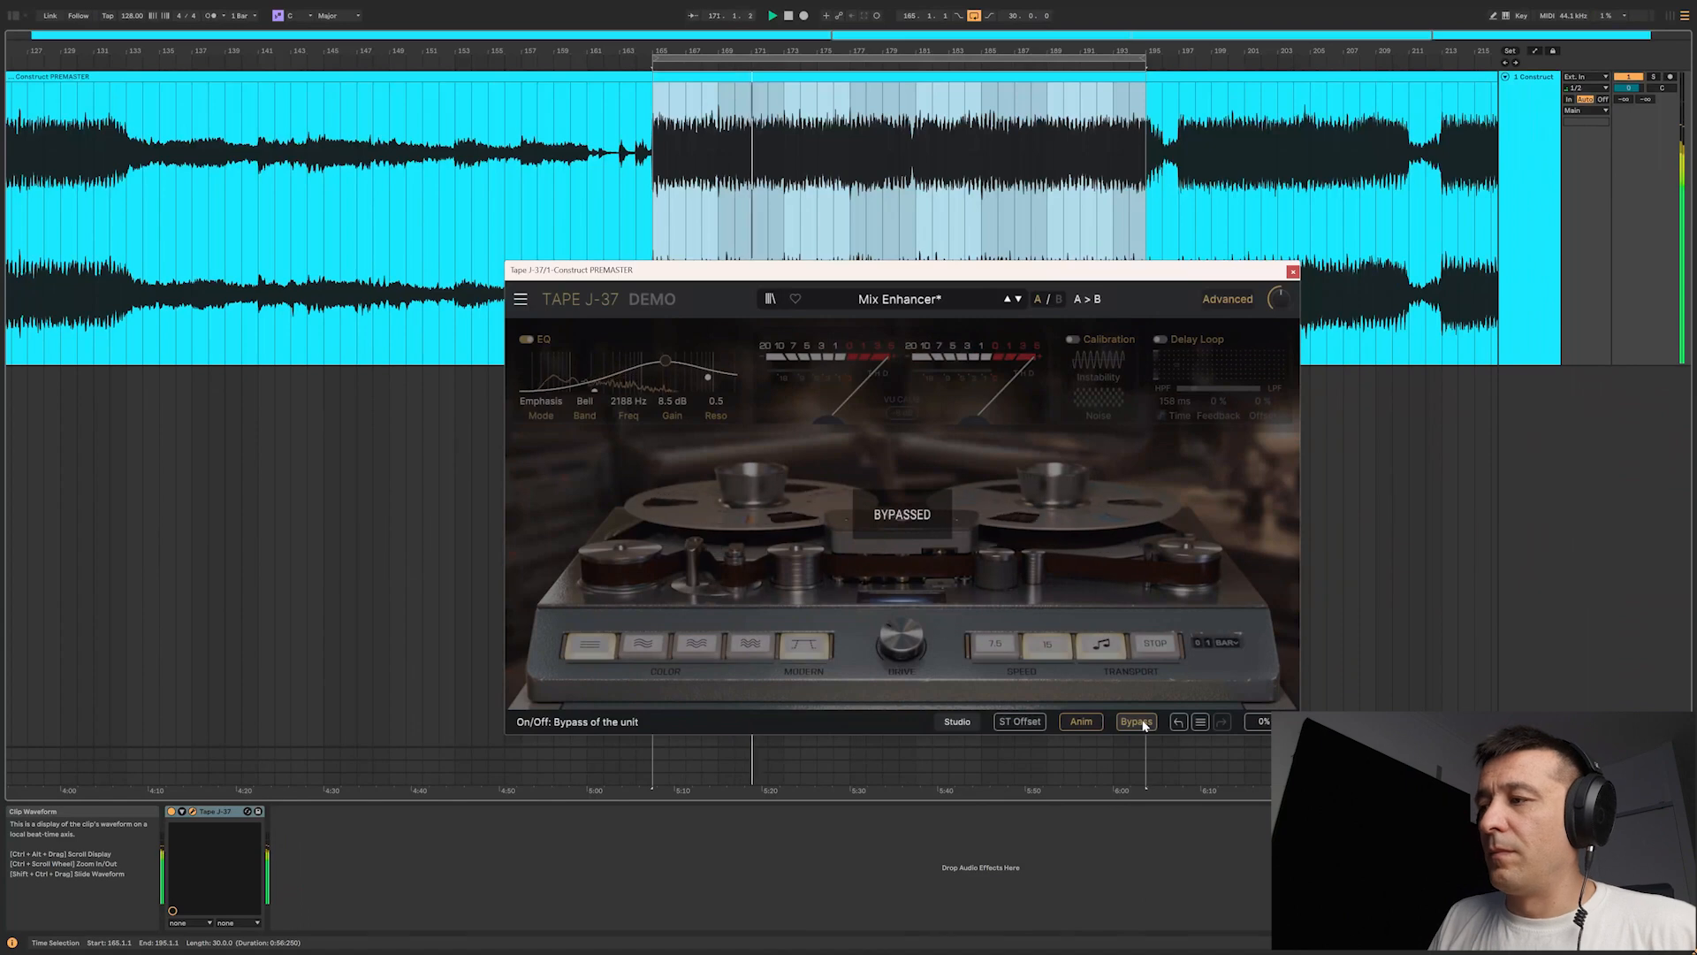
{"action": "left_click", "coordinate": [1142, 723]}
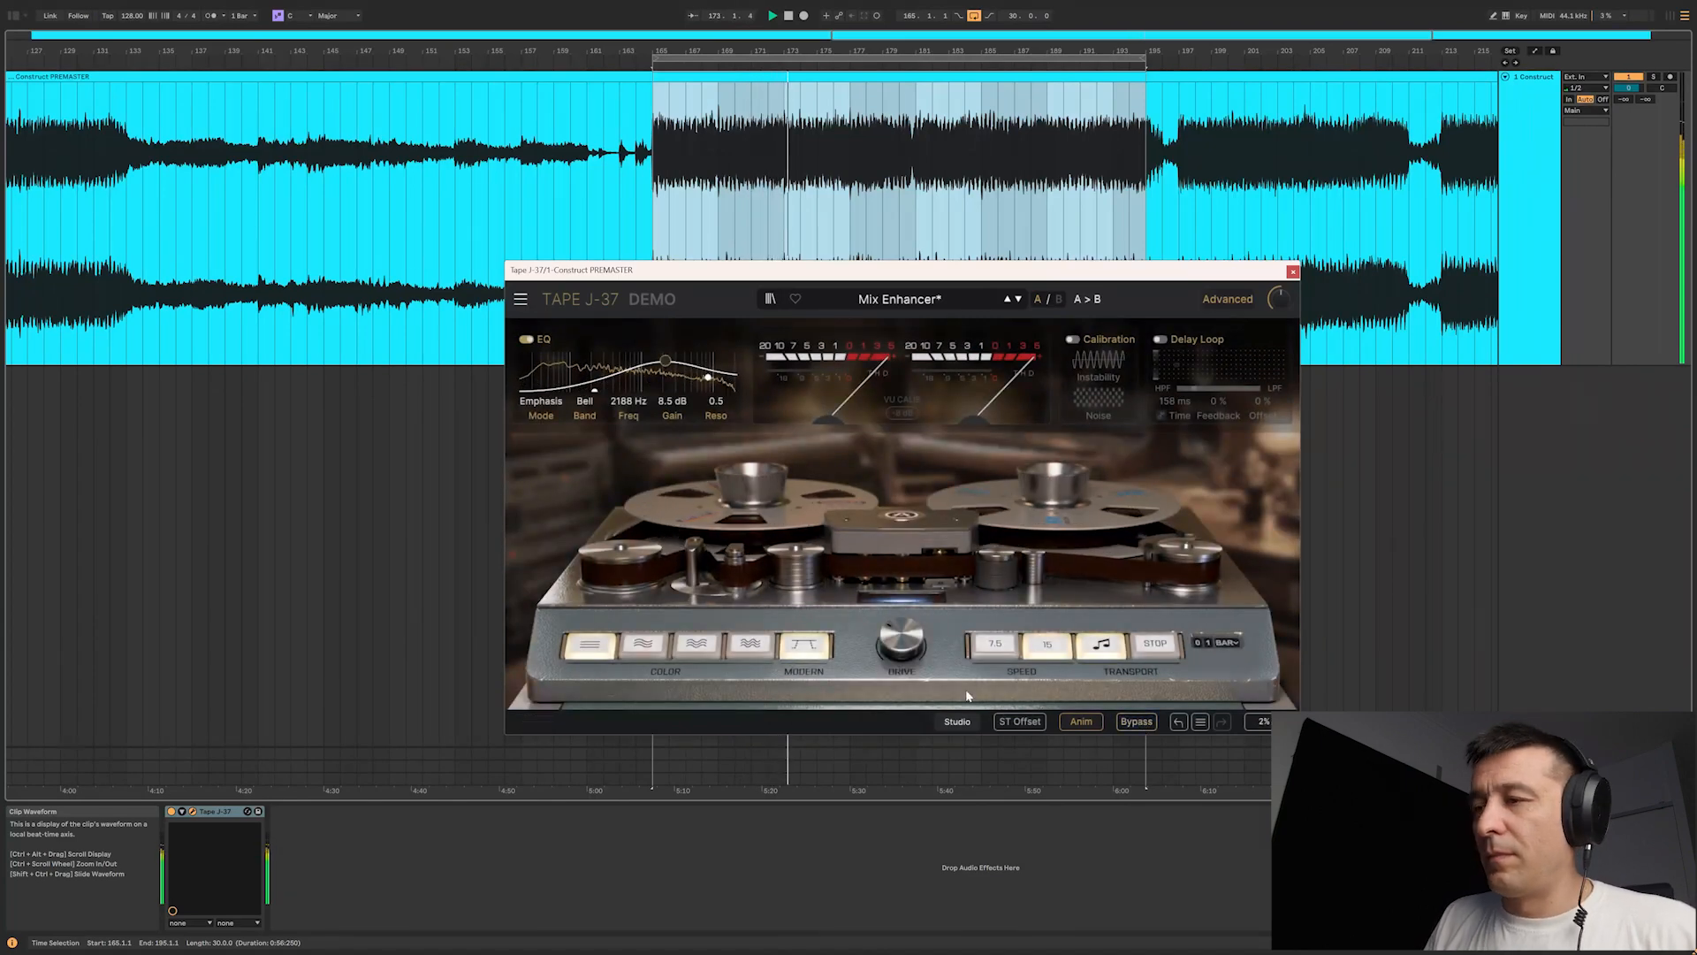
{"action": "left_click", "coordinate": [1134, 724]}
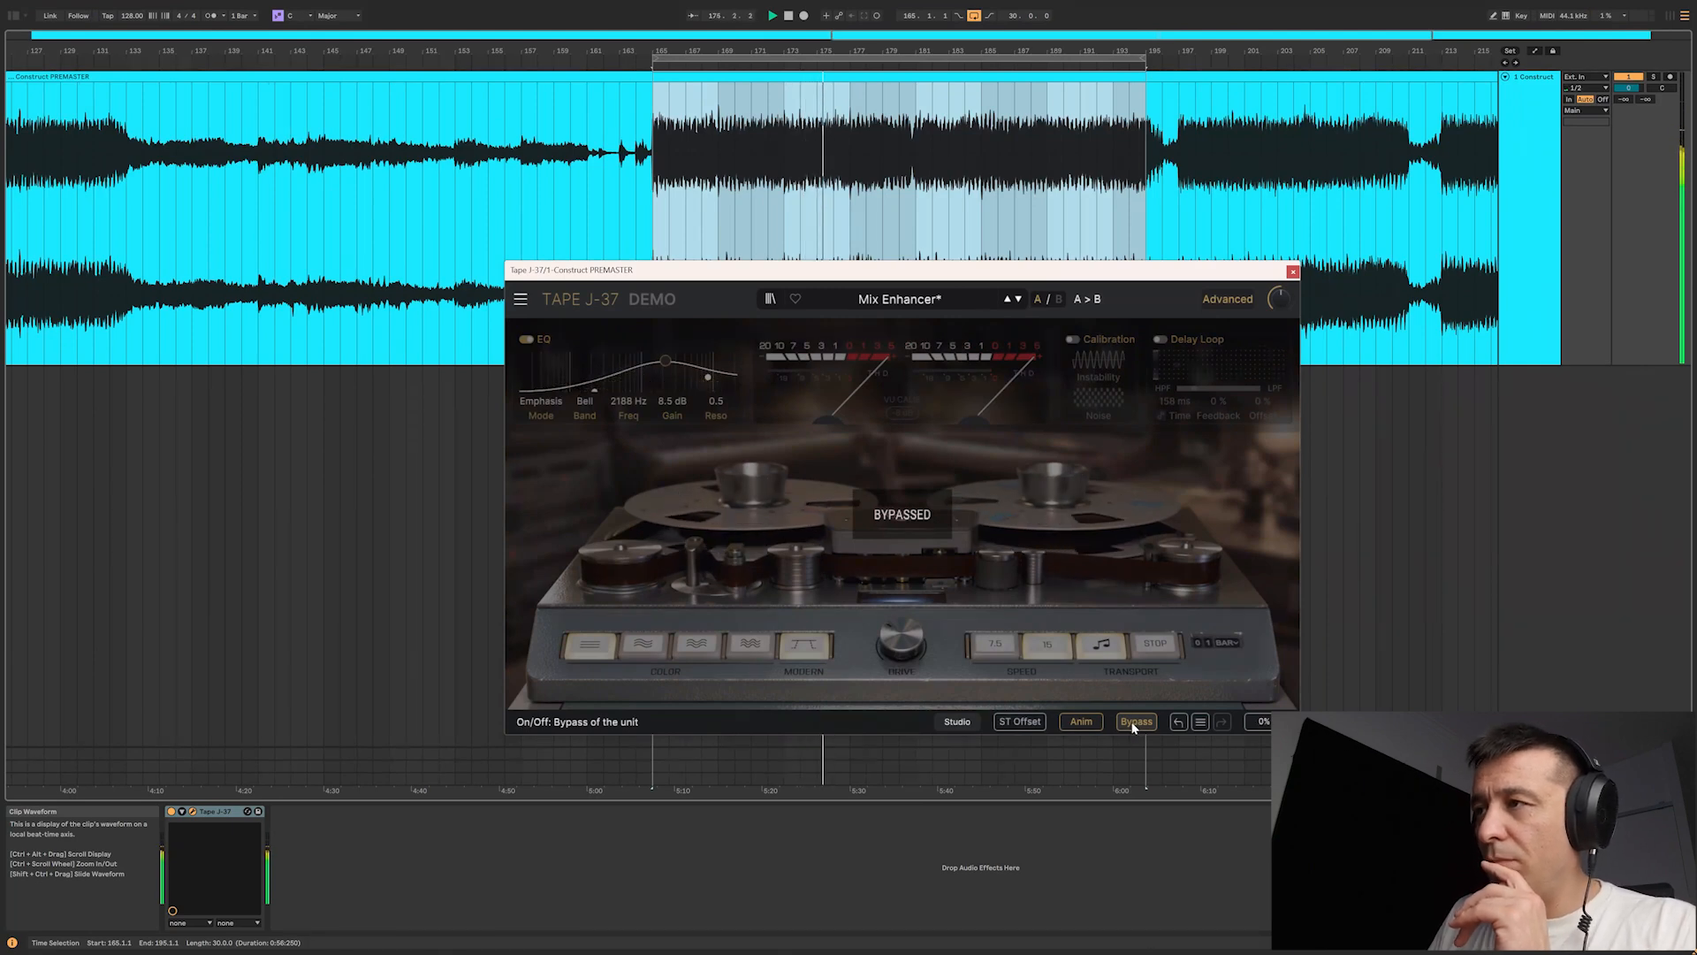
{"action": "left_click", "coordinate": [1134, 724]}
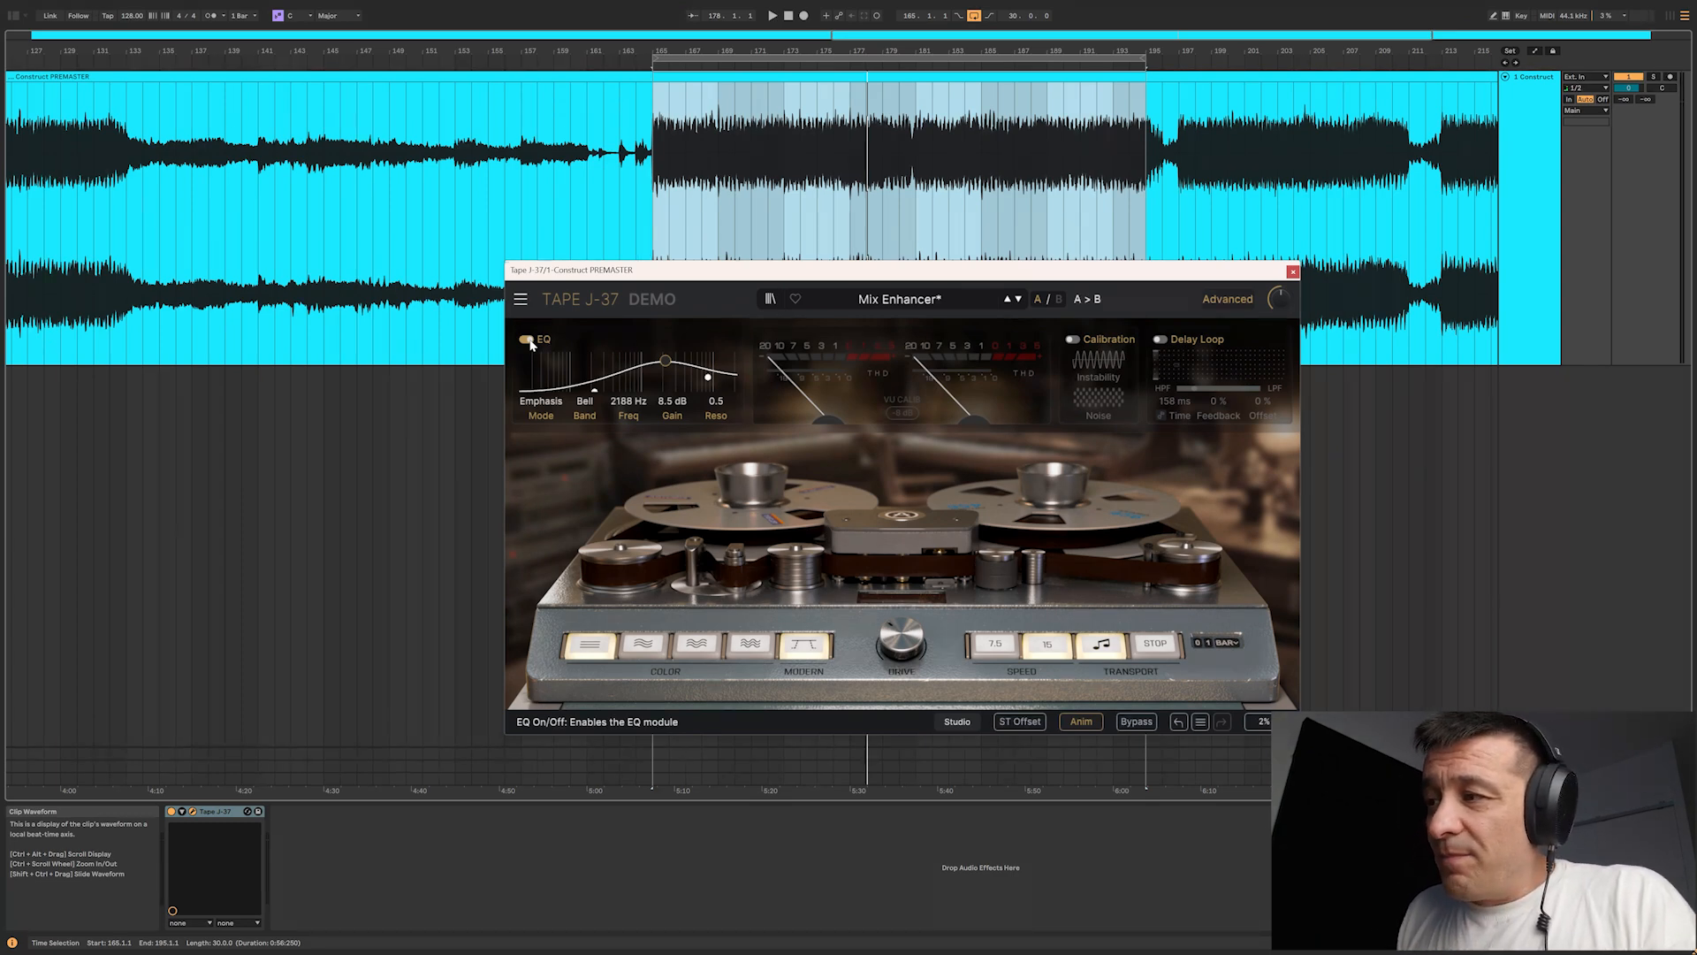
Step: Select the second tape color and raise the drive from 0.0 dB while the loop plays, comparing it with the bypassed sound
{"action": "left_click", "coordinate": [643, 644]}
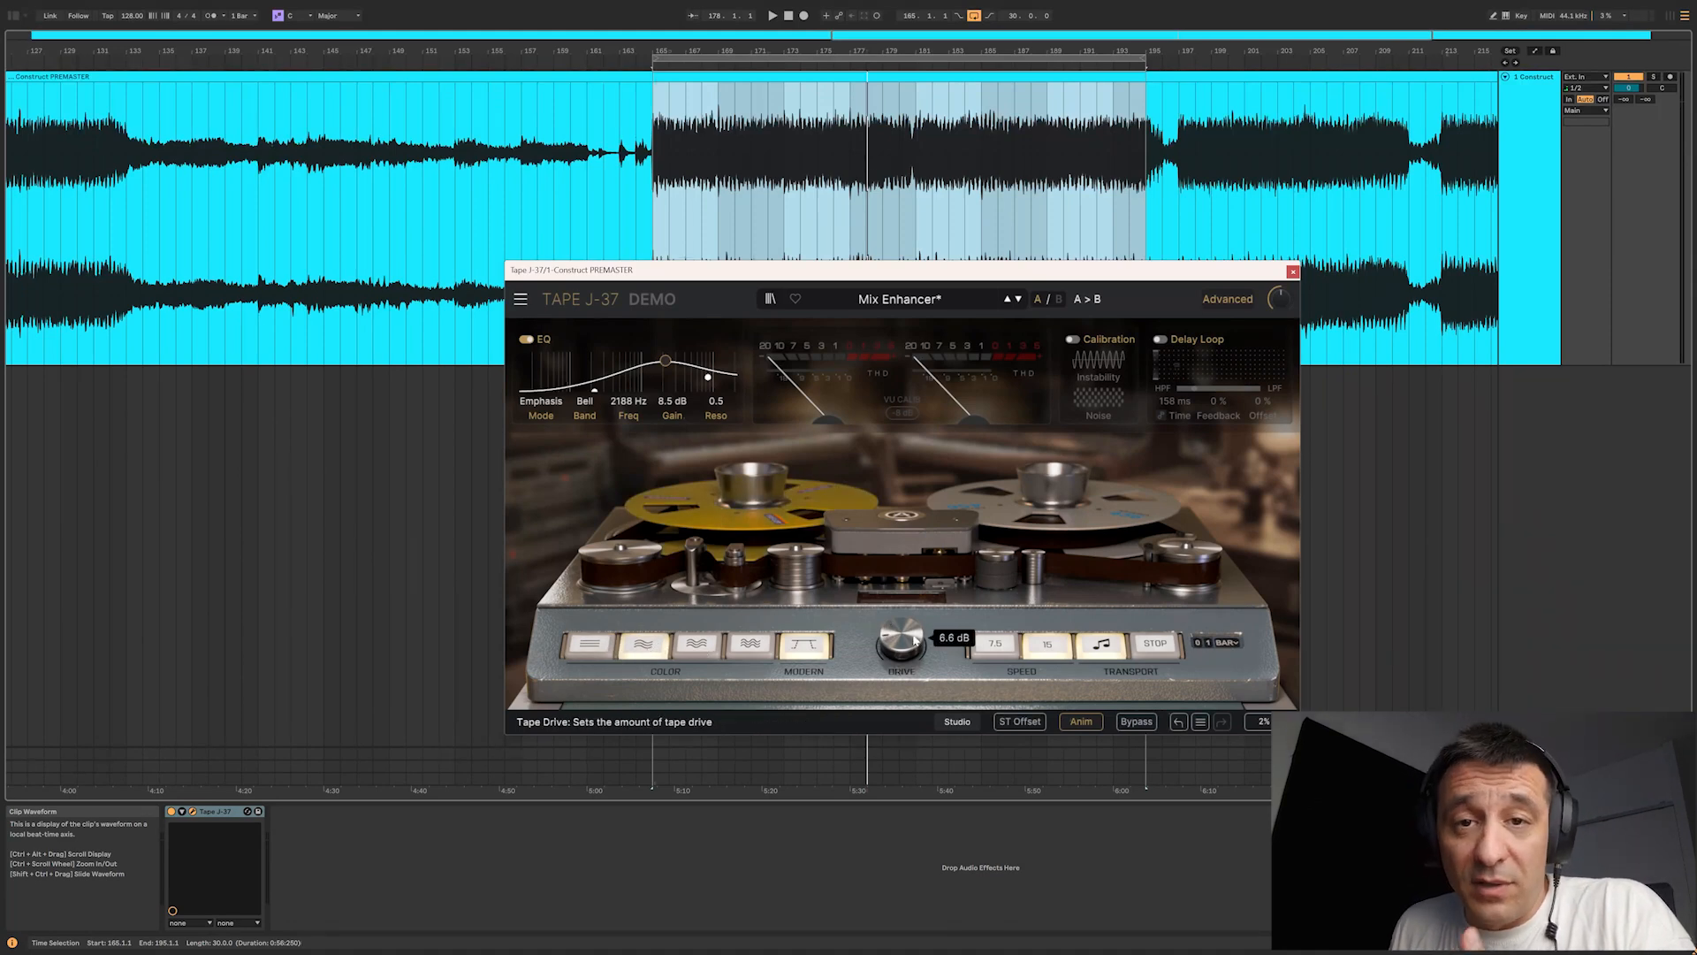
{"action": "key", "text": "space"}
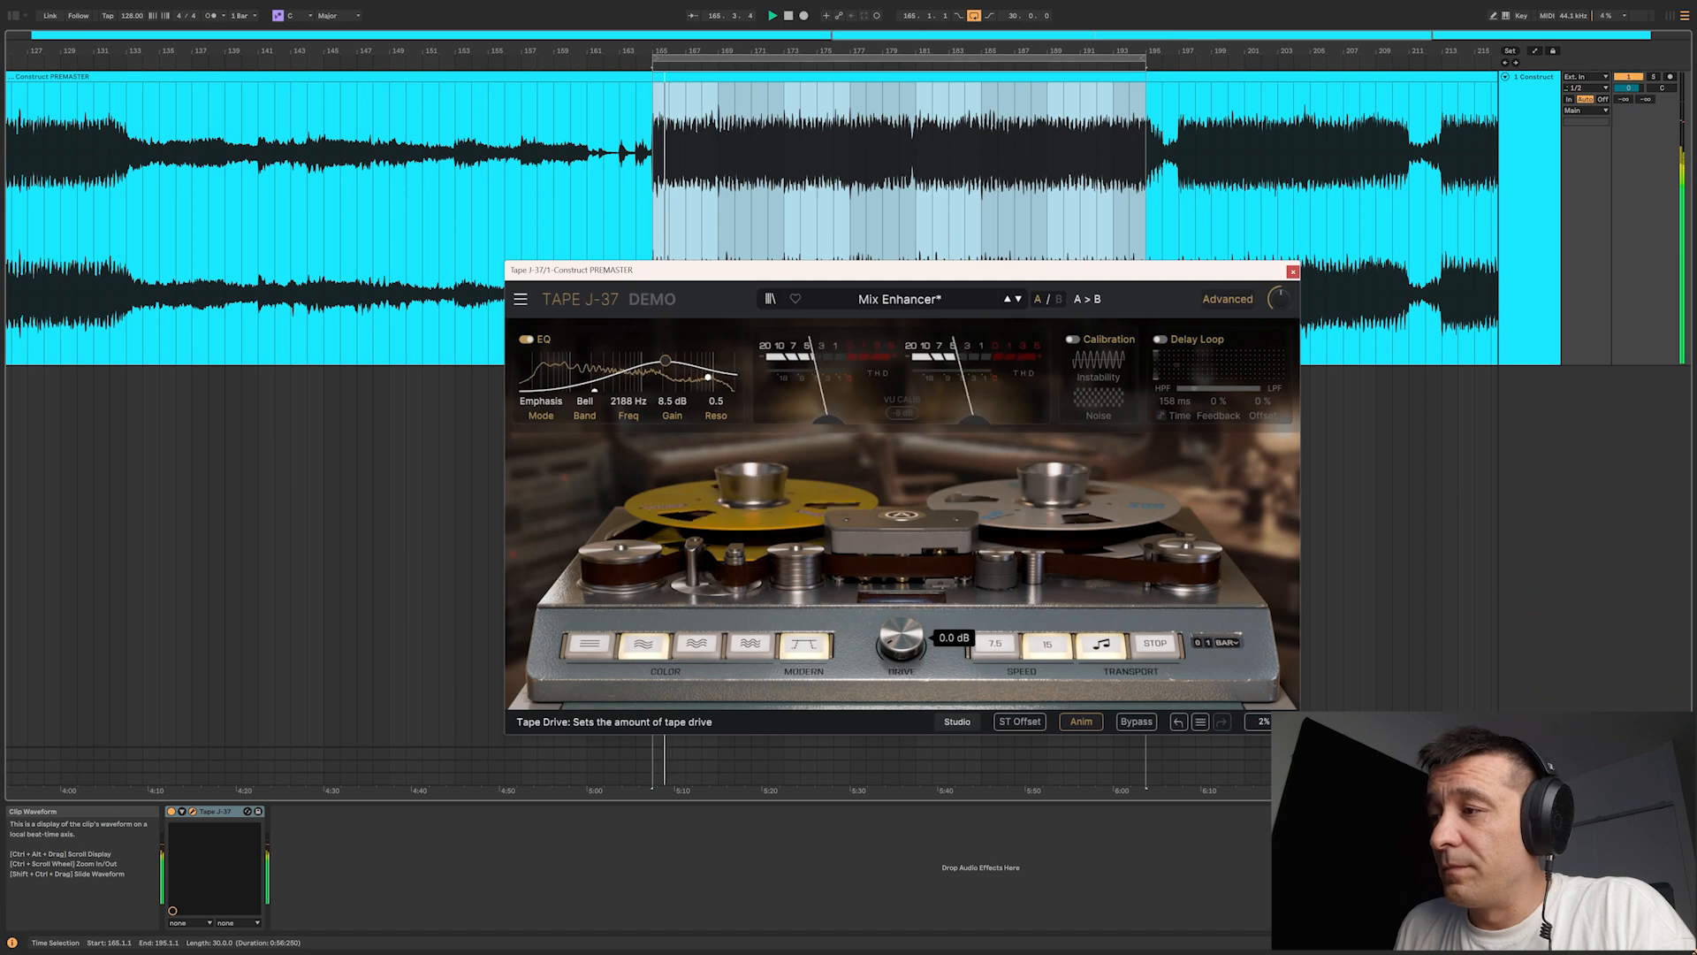
{"action": "left_click_drag", "start_coordinate": [915, 640], "coordinate": [915, 608]}
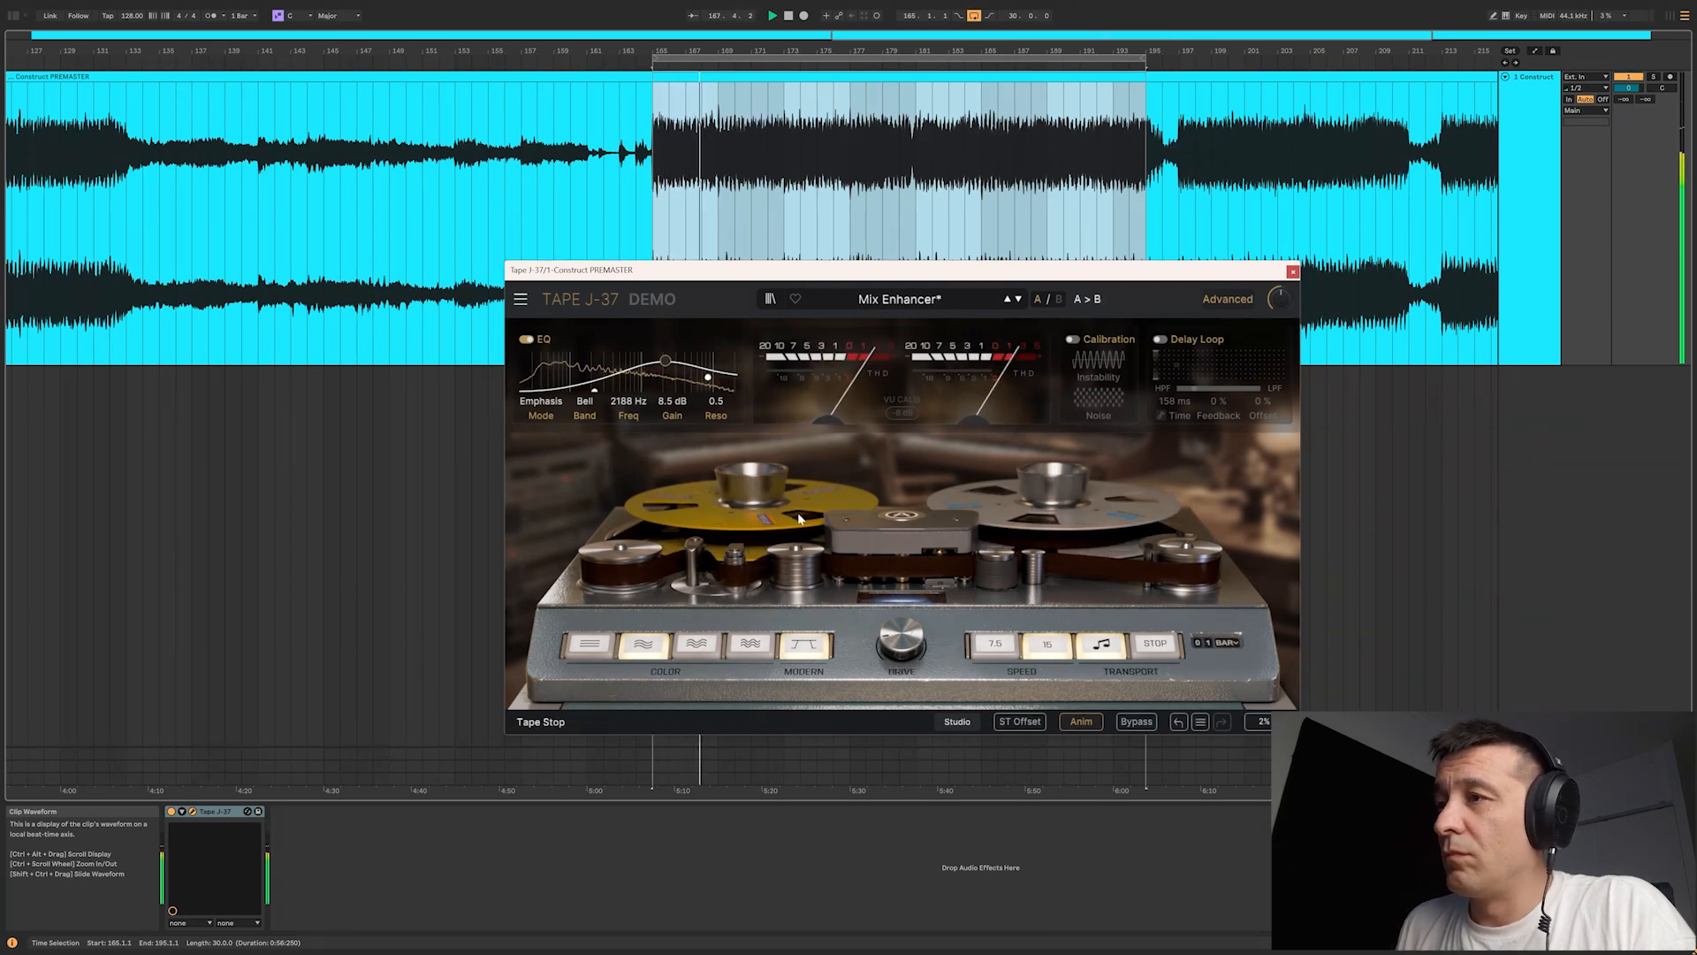
{"action": "left_click", "coordinate": [1136, 721]}
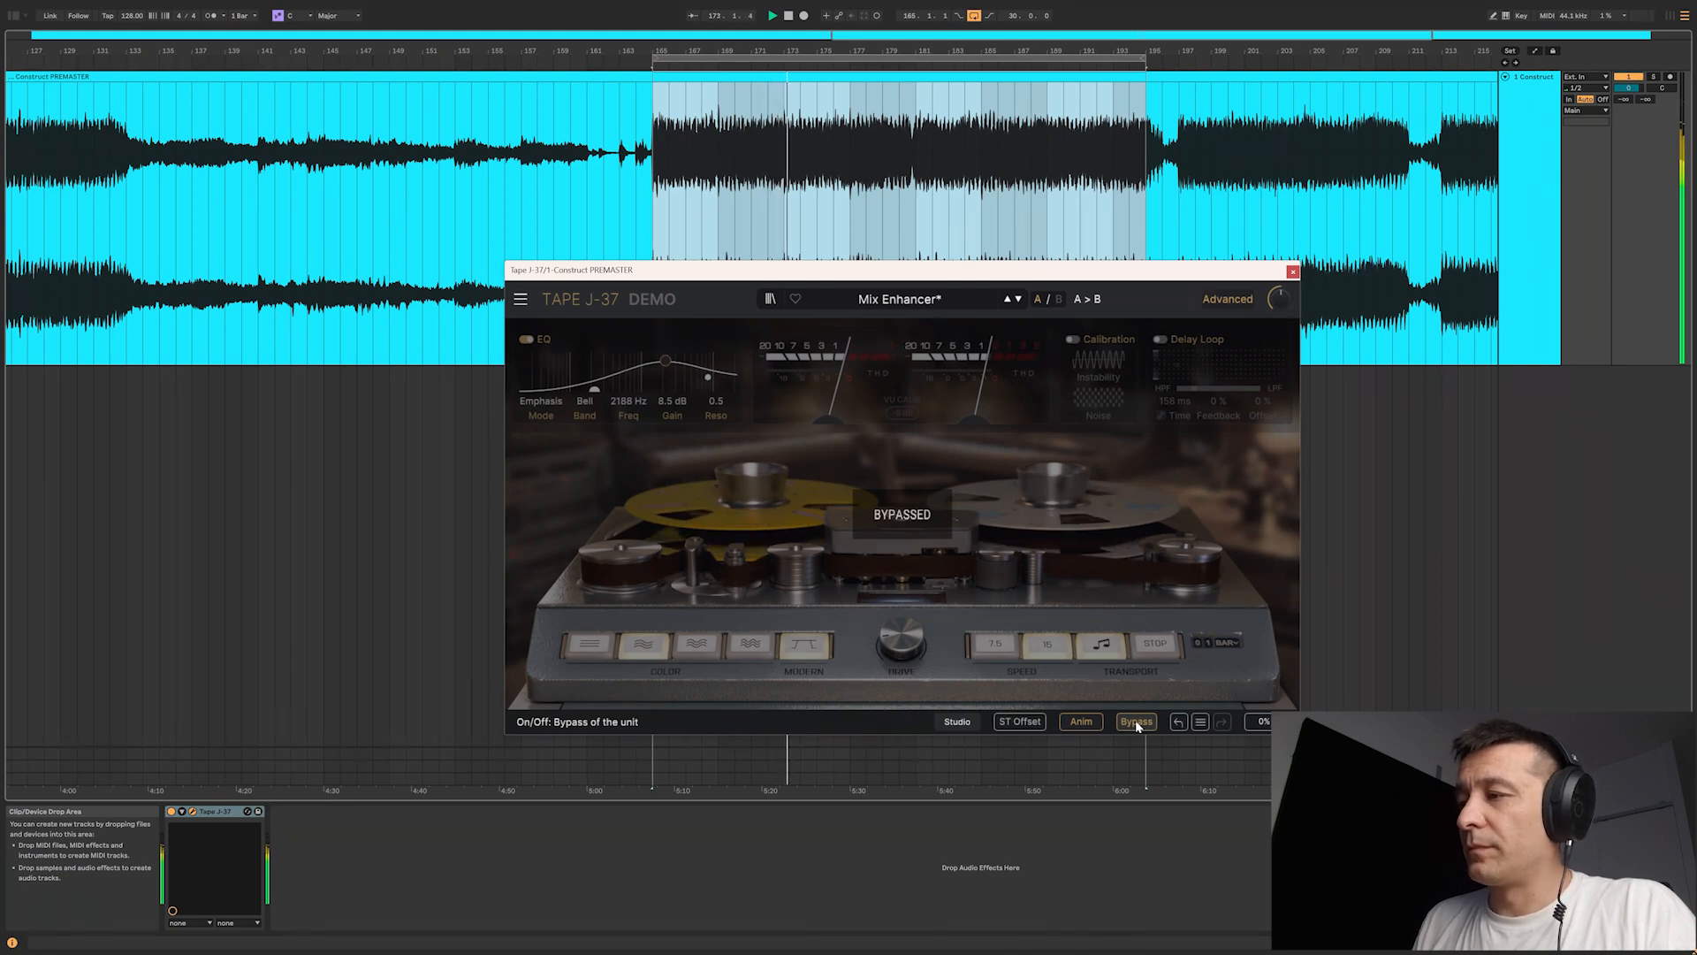
{"action": "left_click", "coordinate": [1137, 723]}
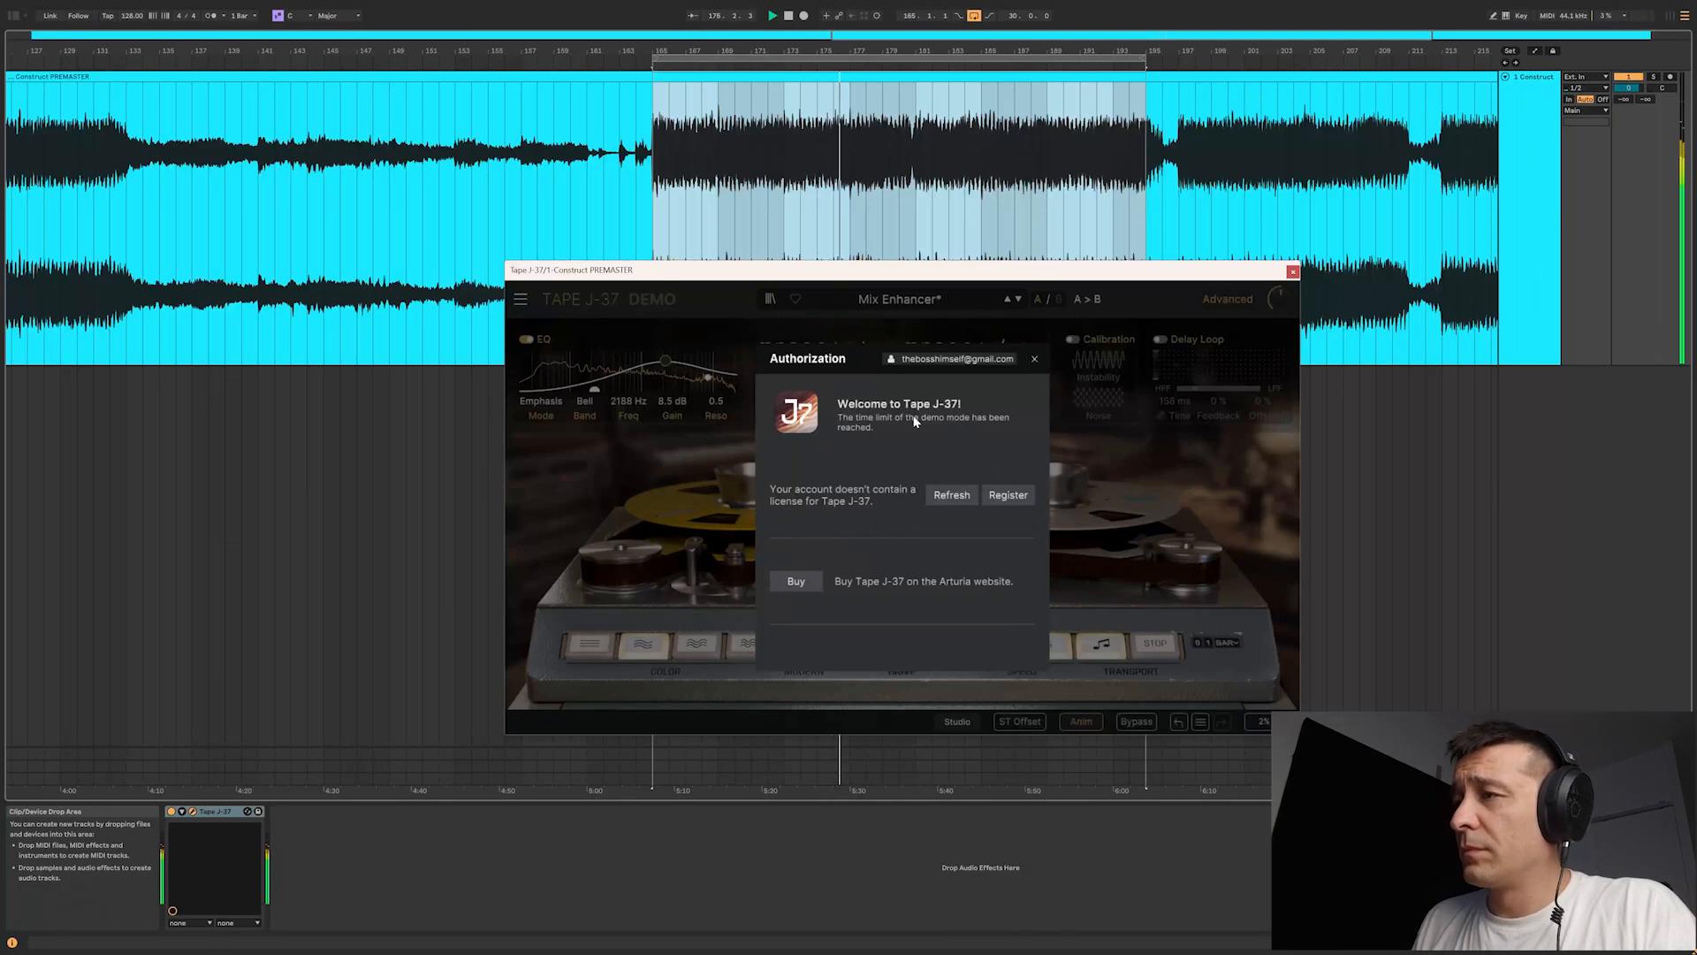
Step: Dismiss the authorization dialog and reload Tape J-37 on the premaster track with the Mix Enhancer preset
{"action": "left_click", "coordinate": [1034, 358]}
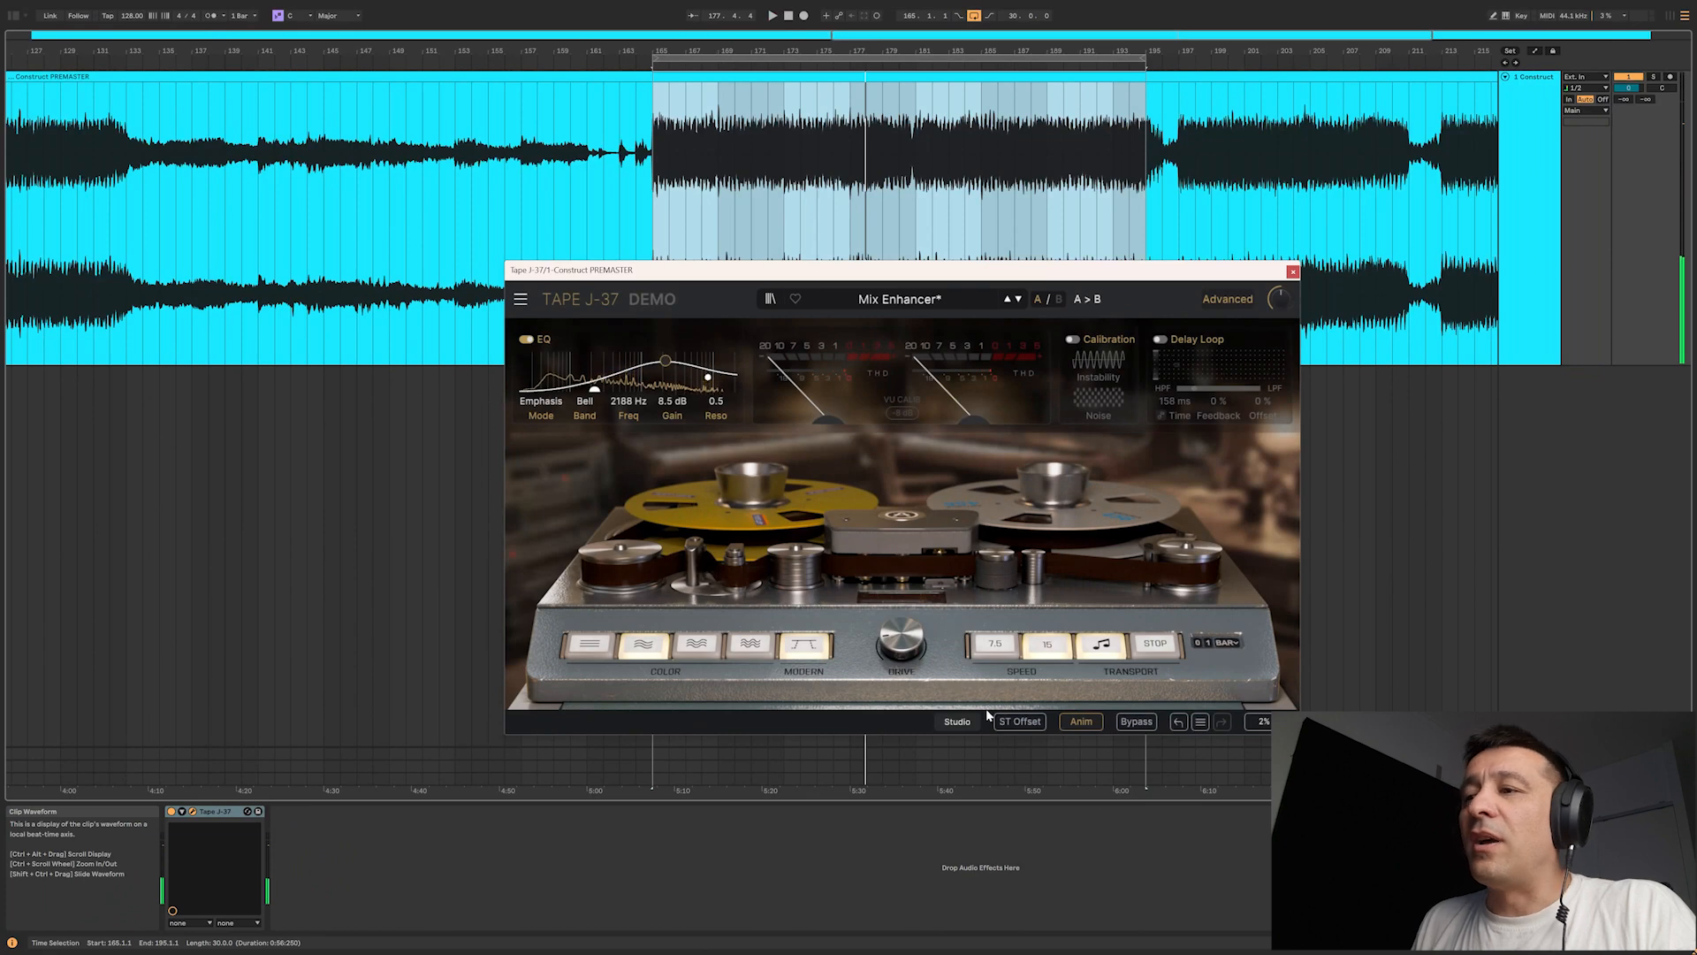
{"action": "left_click", "coordinate": [218, 812]}
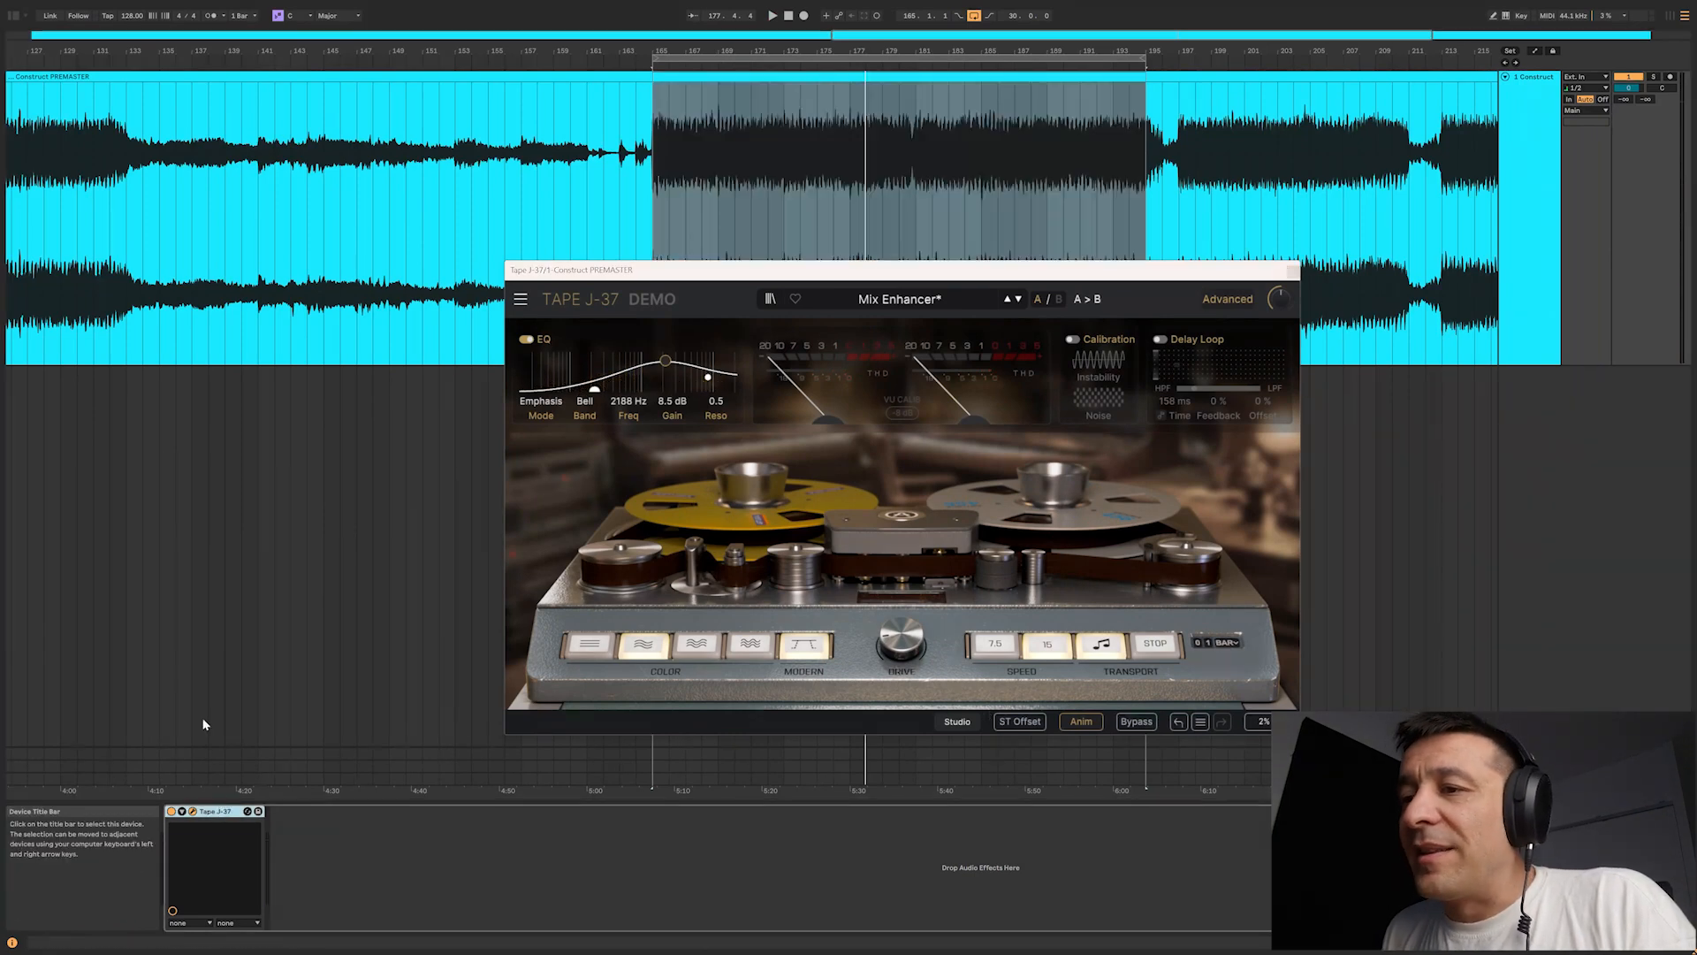
{"action": "left_click", "coordinate": [19, 38]}
Step: Move the EQ bell band to about 2594 Hz at 15.0 dB and set the EQ mode to Emphasis while the loop plays
{"action": "left_click_drag", "start_coordinate": [663, 378], "coordinate": [676, 375]}
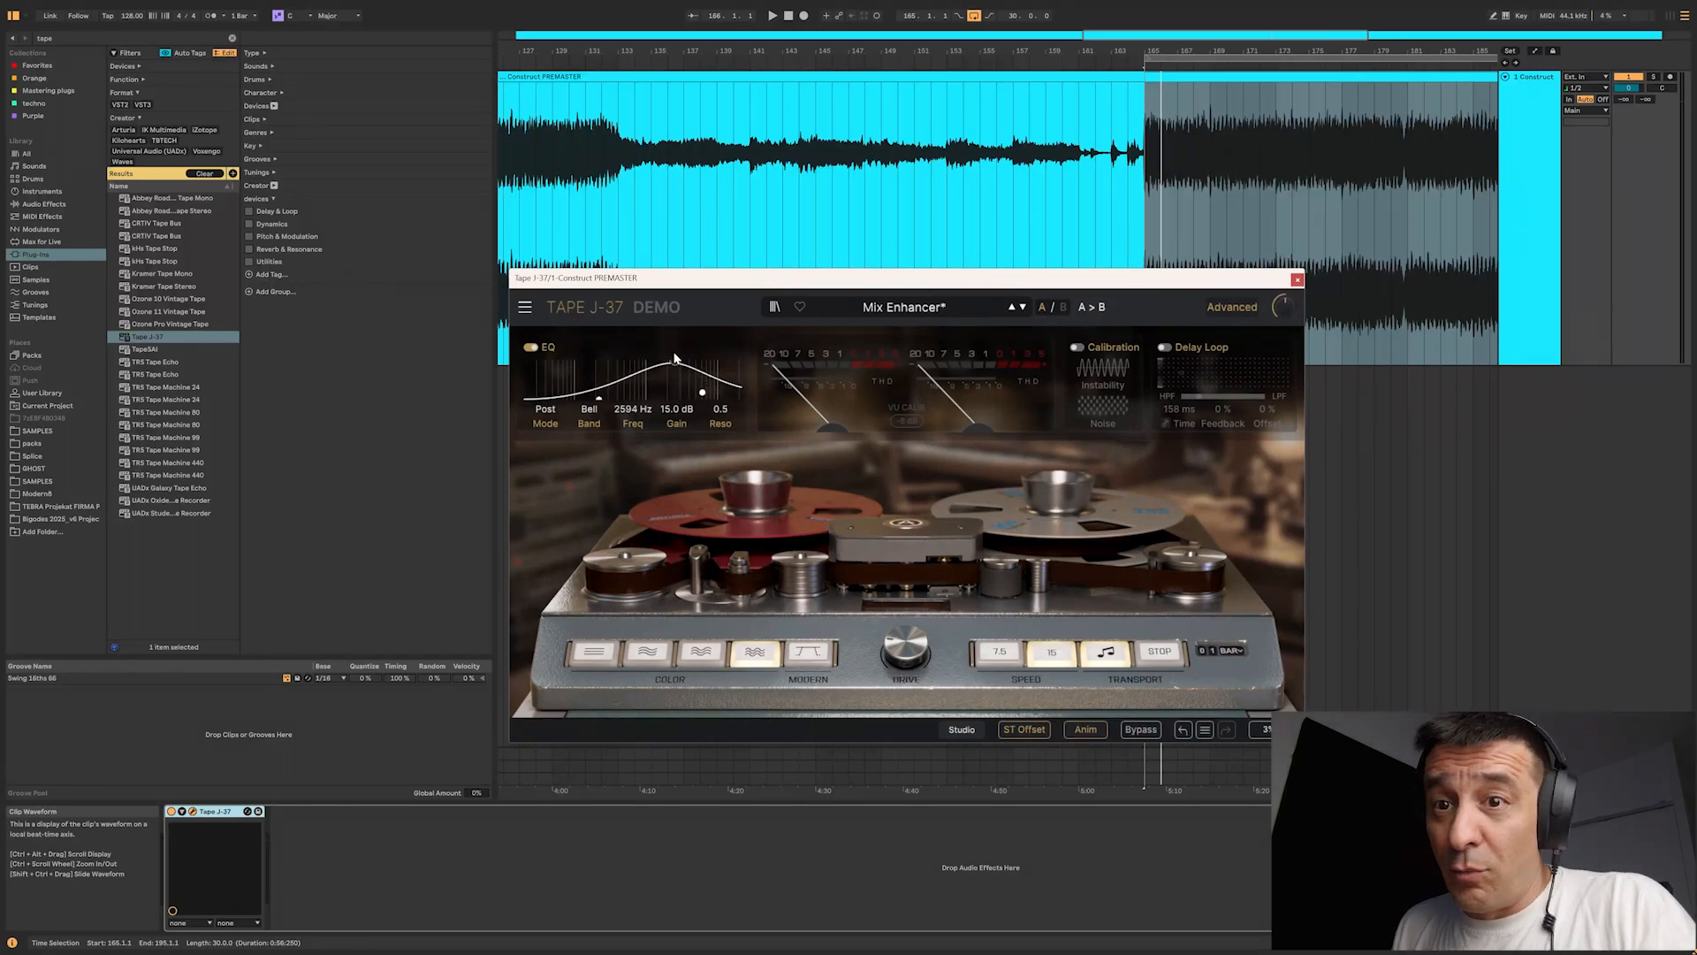
{"action": "key", "text": "space"}
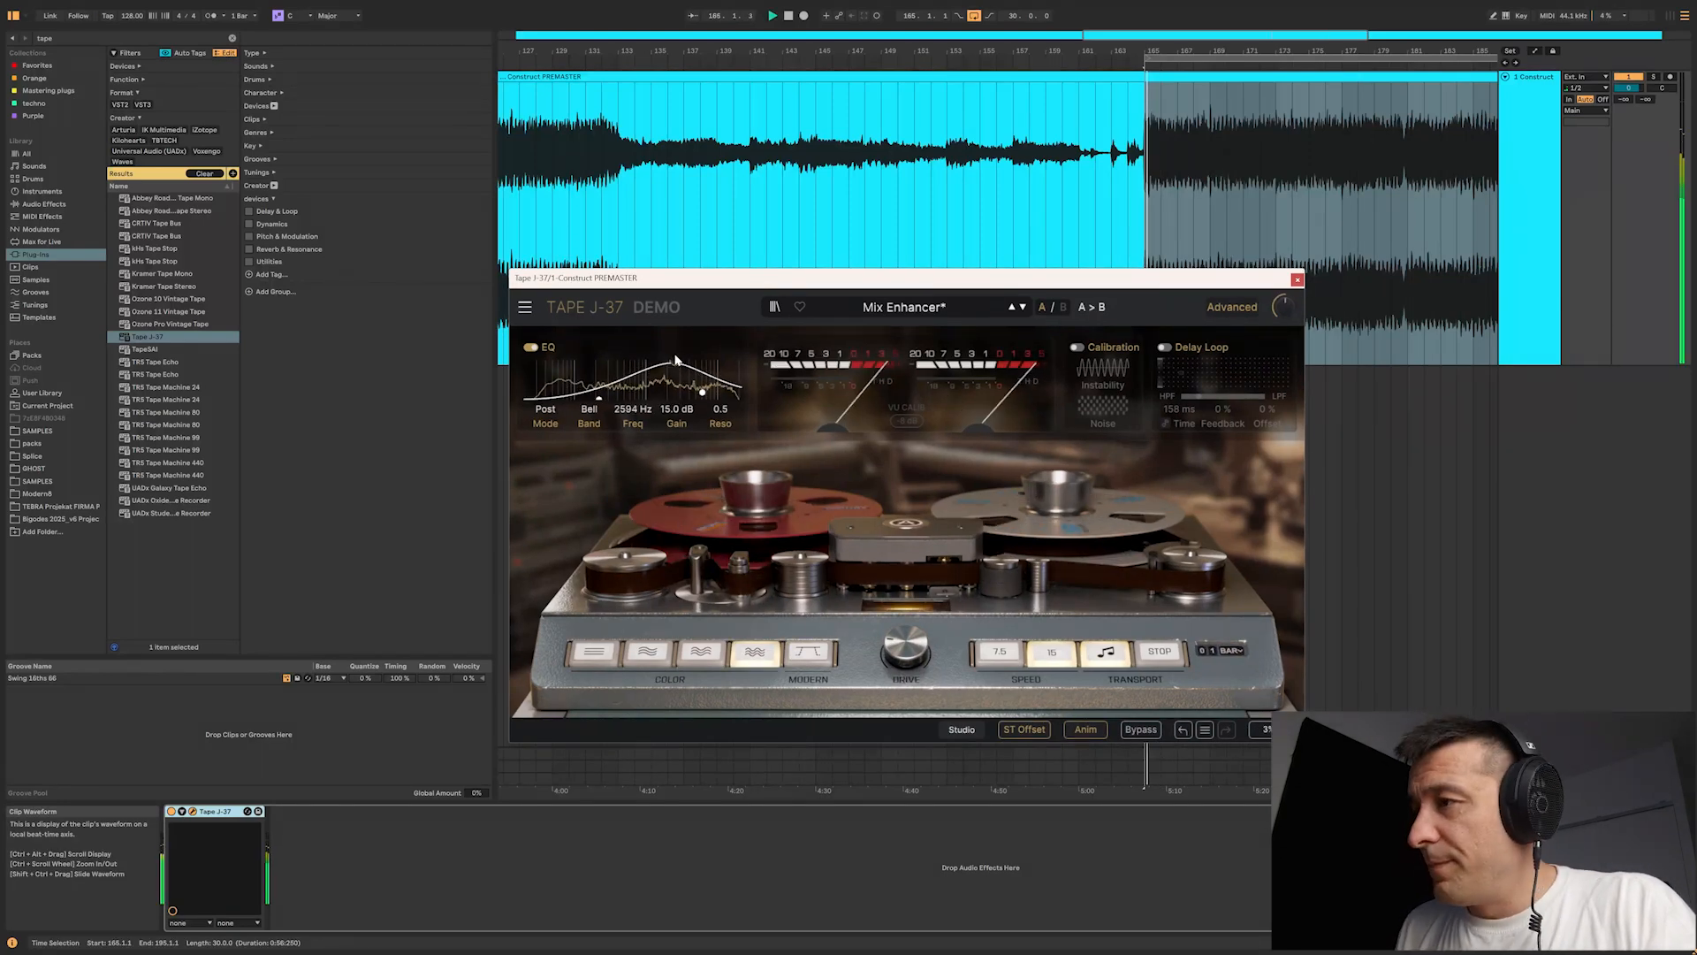
{"action": "left_click", "coordinate": [545, 411]}
{"action": "left_click", "coordinate": [548, 502]}
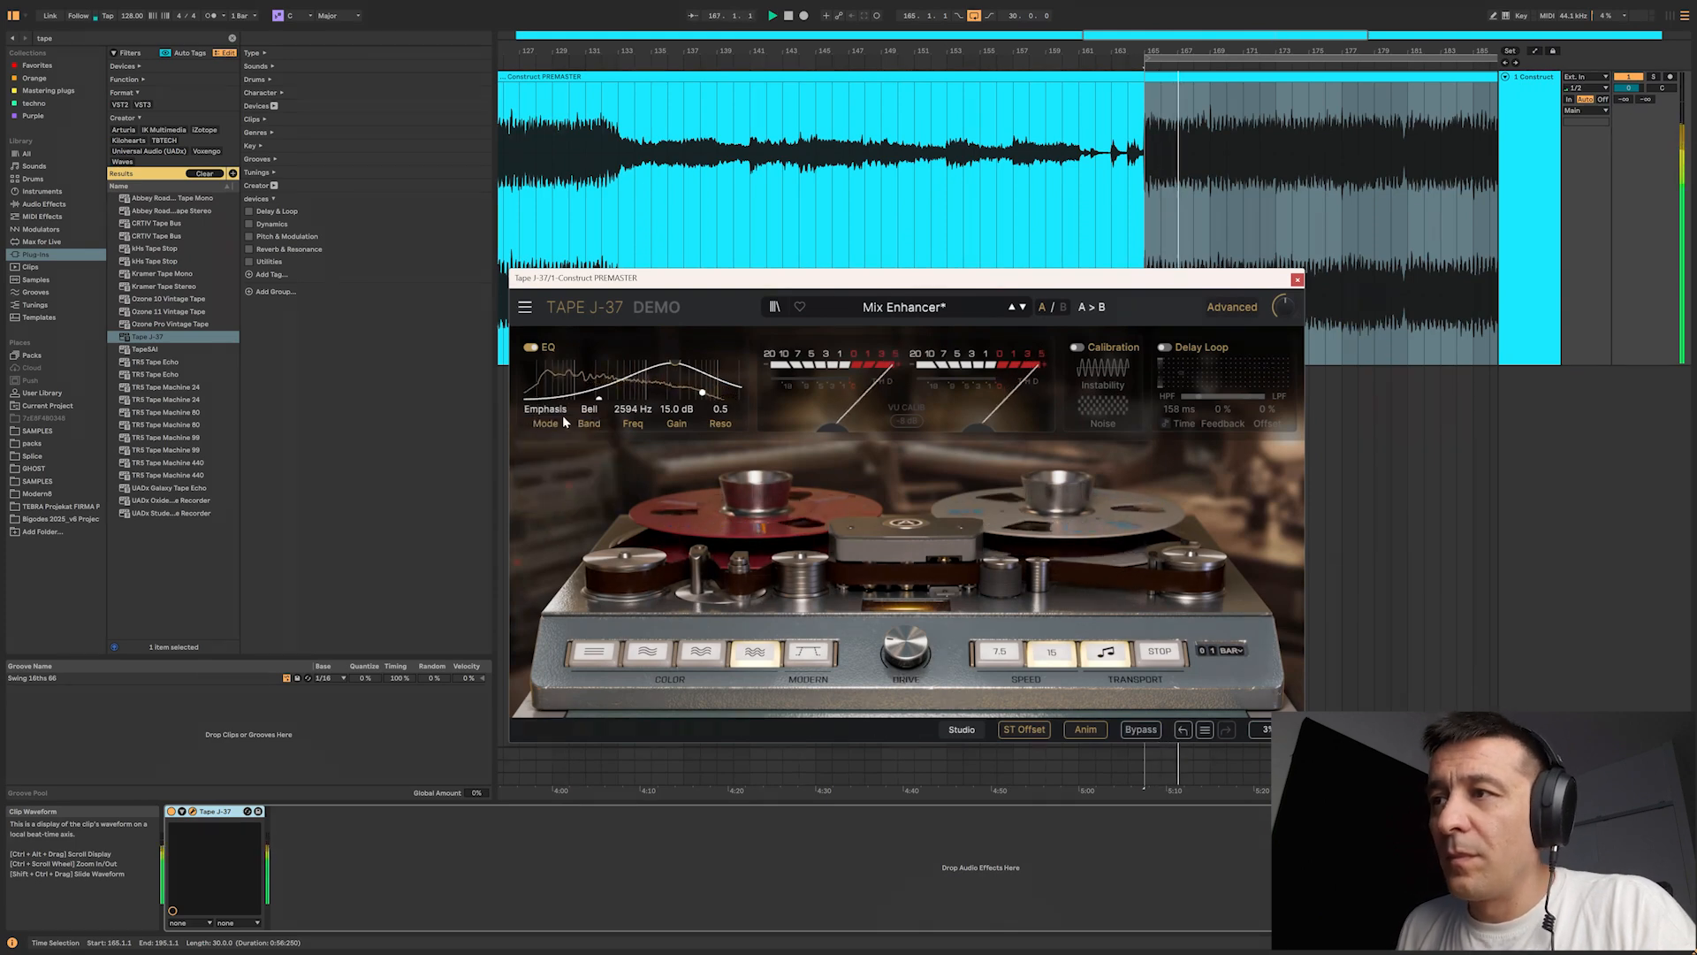
Step: Switch the reloaded plug-in to the second tape color and compare the playing loop with the bypassed sound
{"action": "mouse_move", "coordinate": [904, 649]}
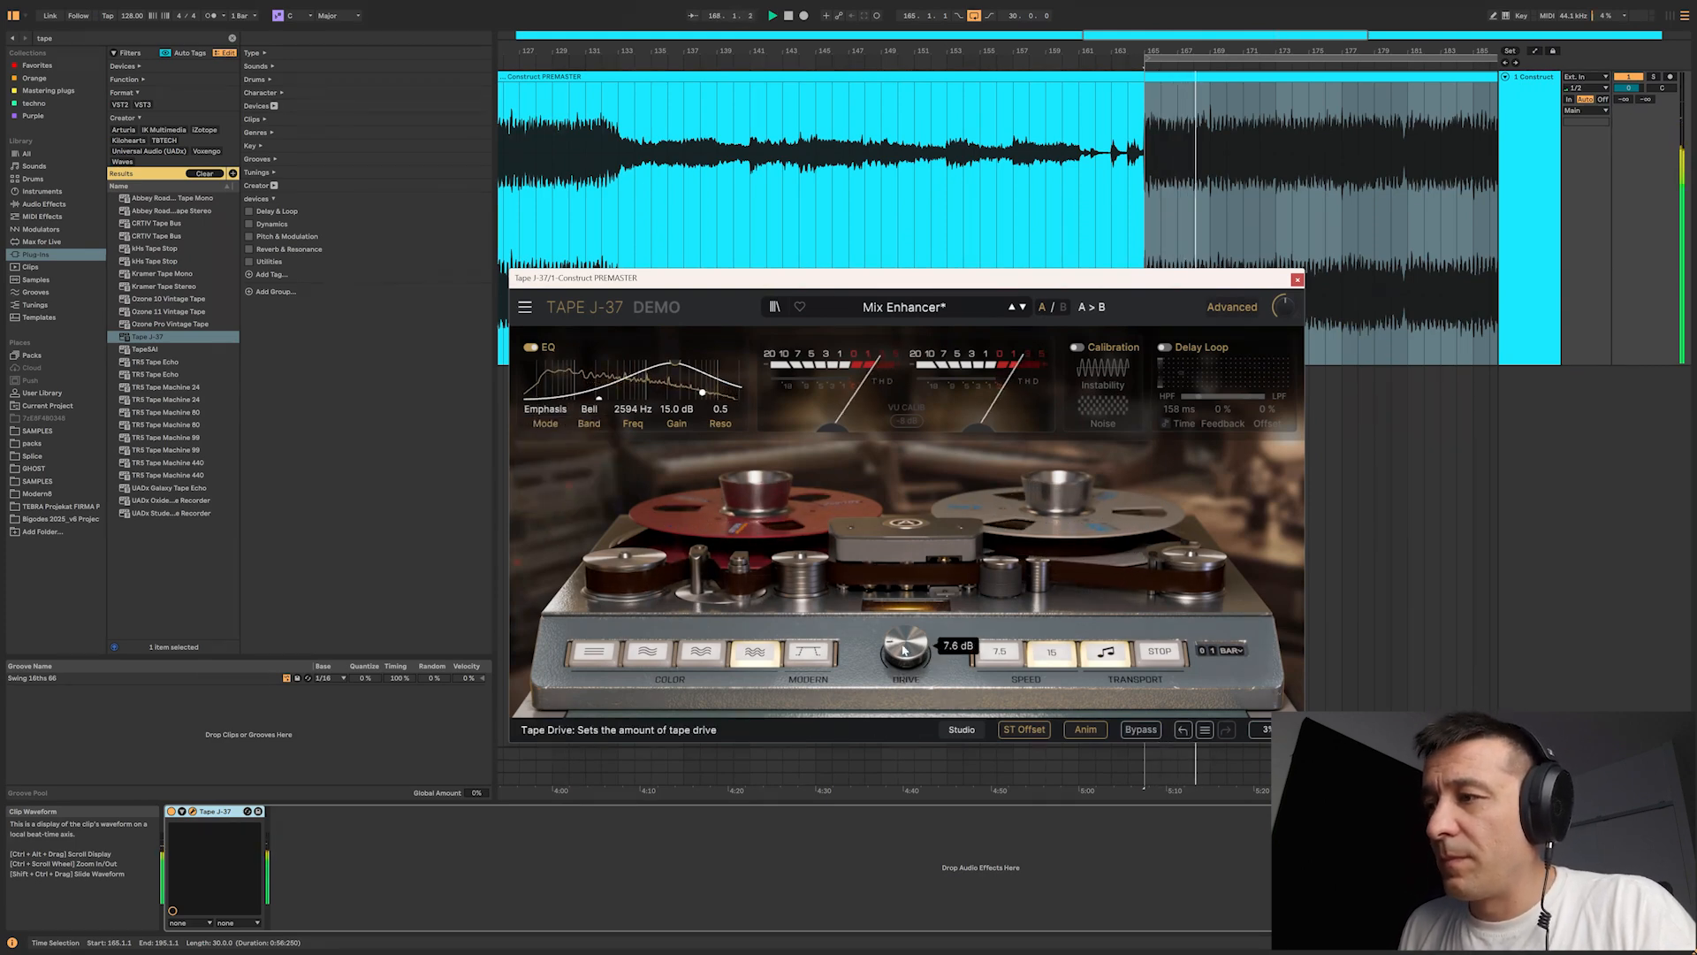
{"action": "left_click", "coordinate": [648, 652]}
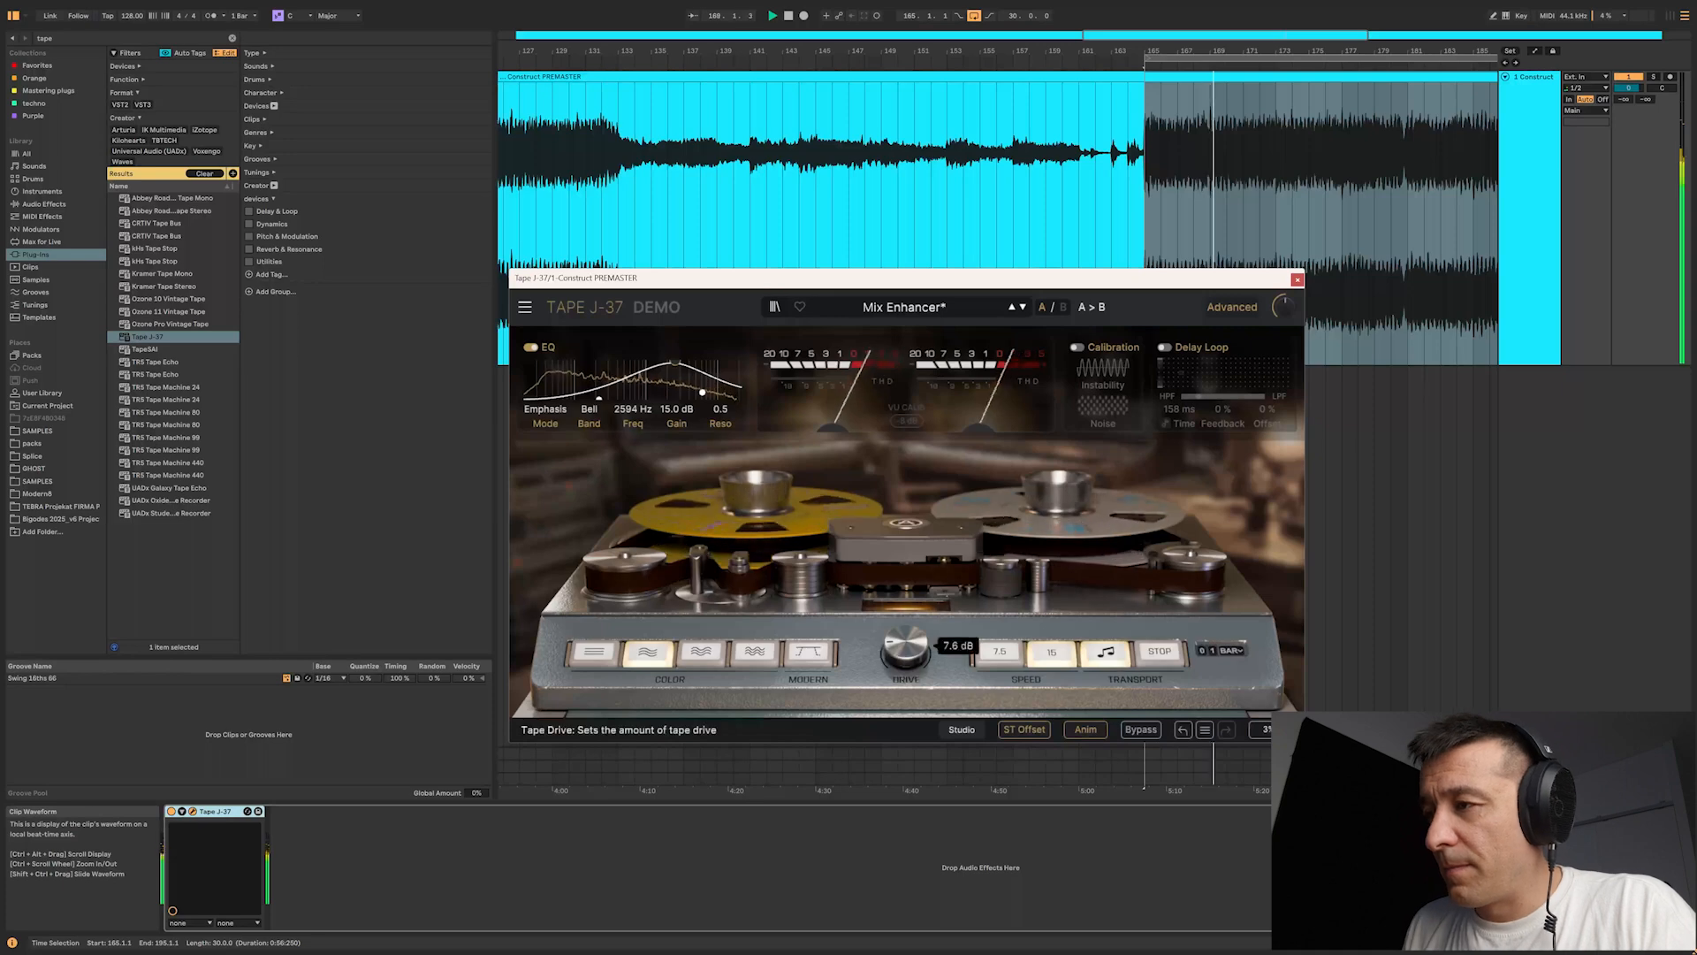
{"action": "left_click", "coordinate": [1141, 730]}
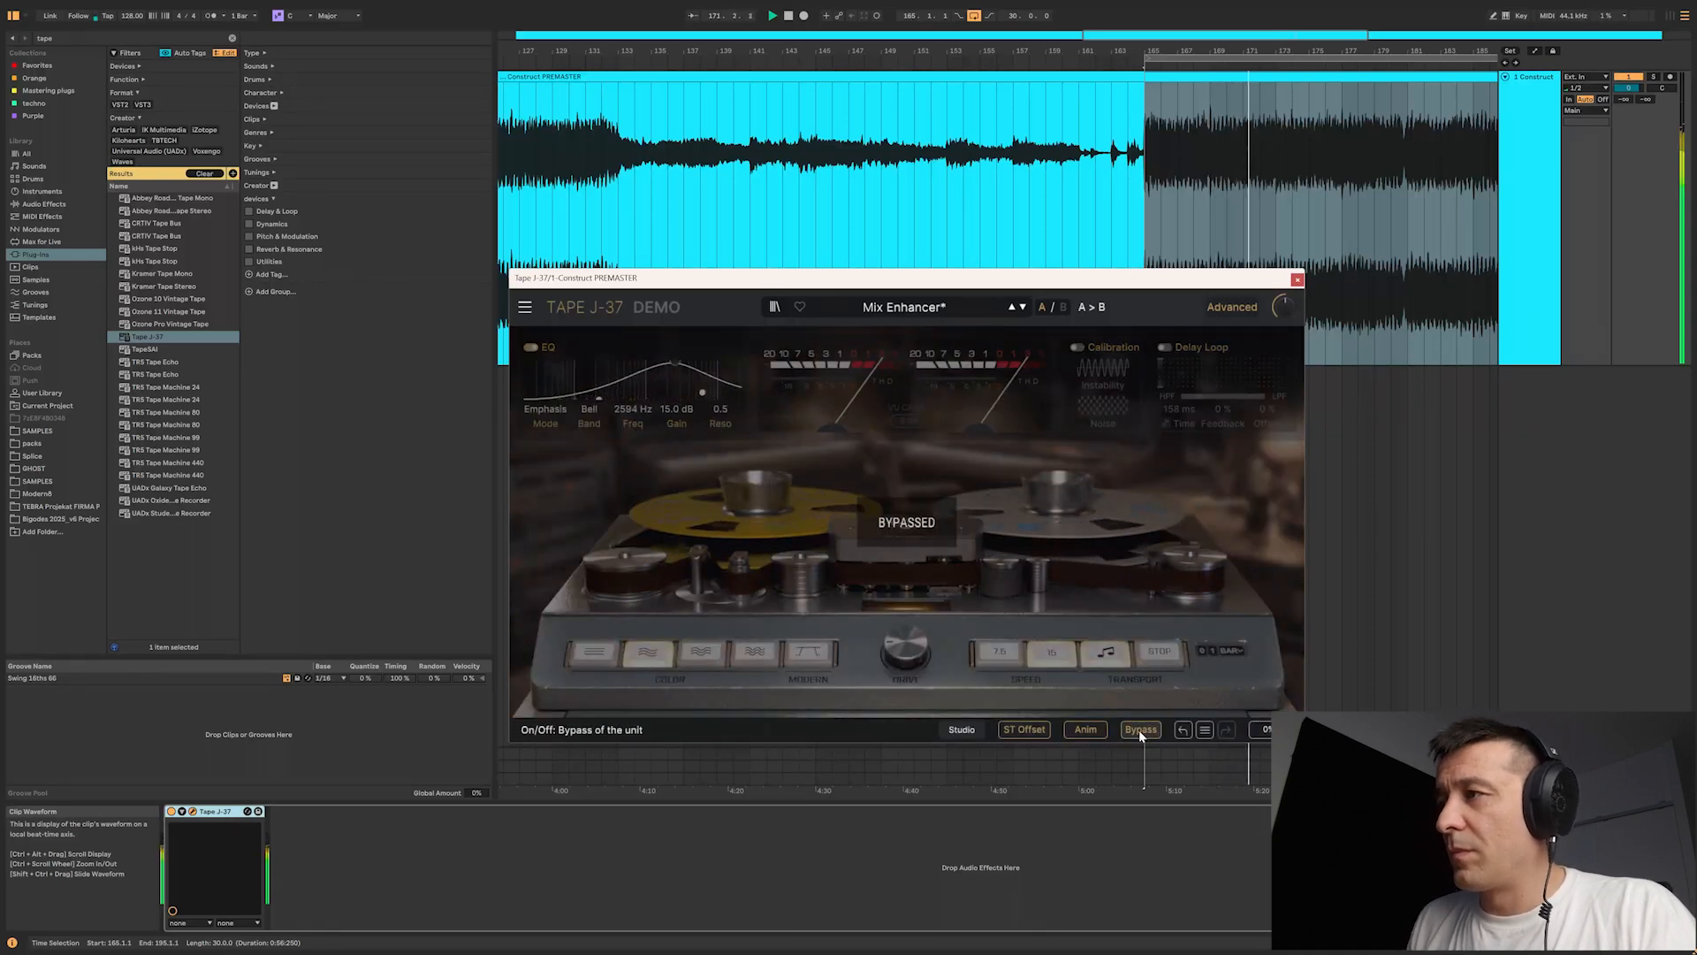
{"action": "left_click", "coordinate": [1139, 730]}
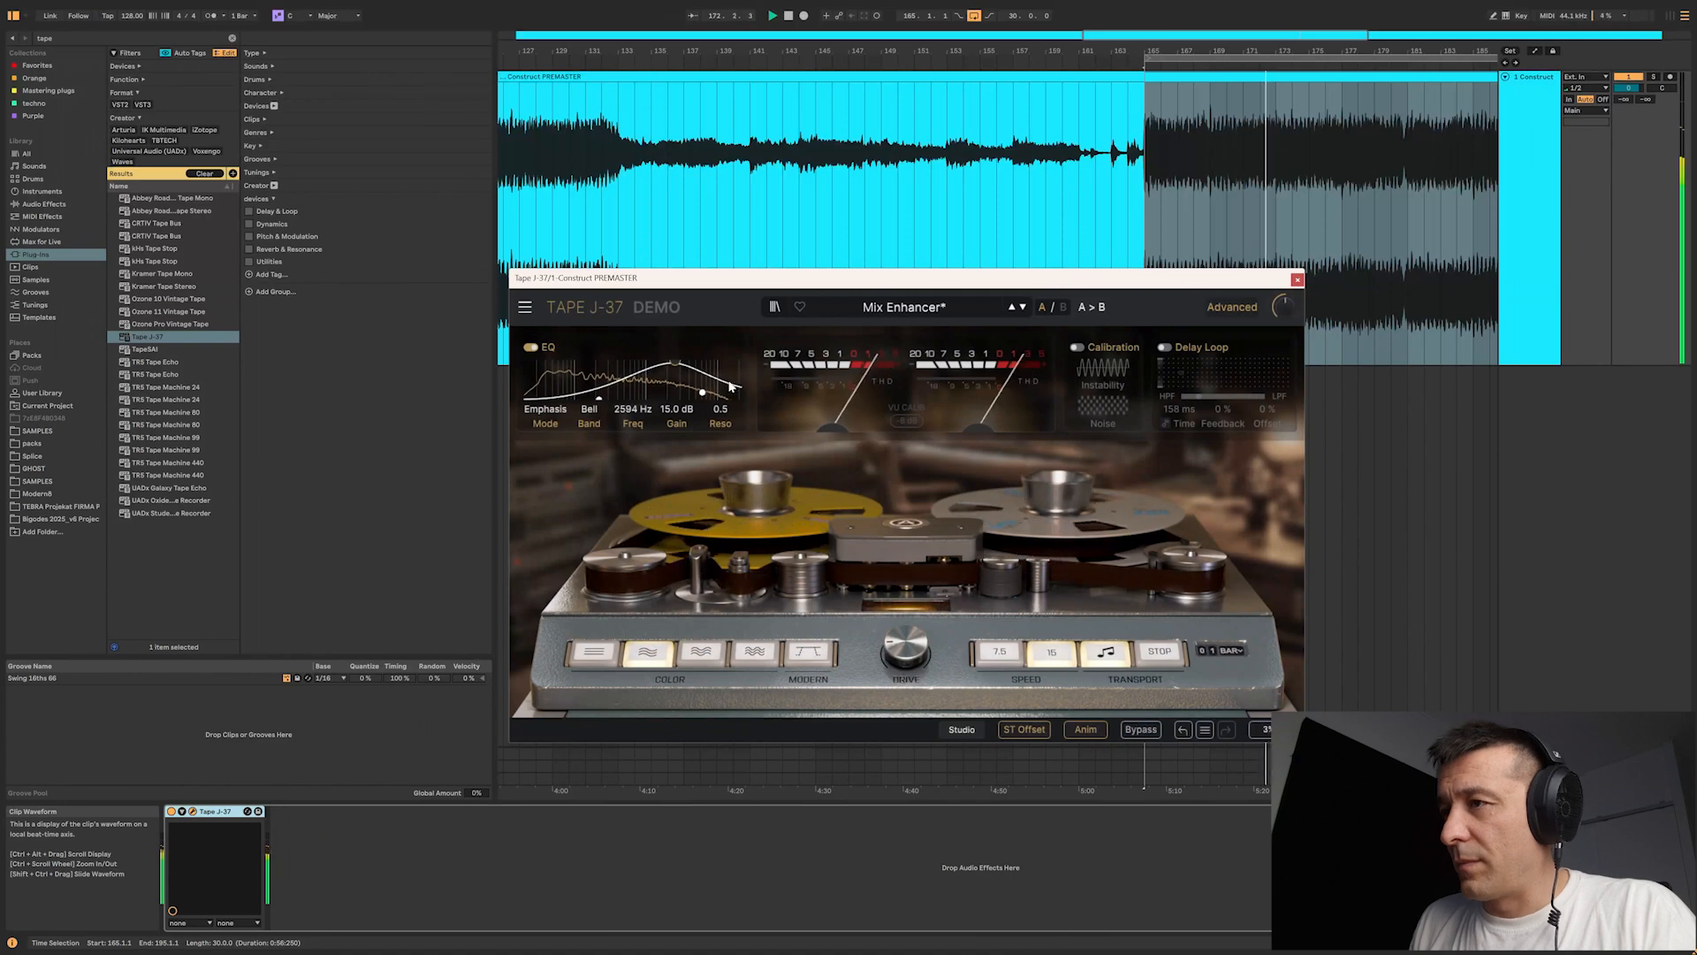
Step: Shift the EQ bell band to about 2885 Hz at 15.0 dB and compare the sound with the plug-in bypassed
{"action": "left_click_drag", "start_coordinate": [675, 363], "coordinate": [679, 364]}
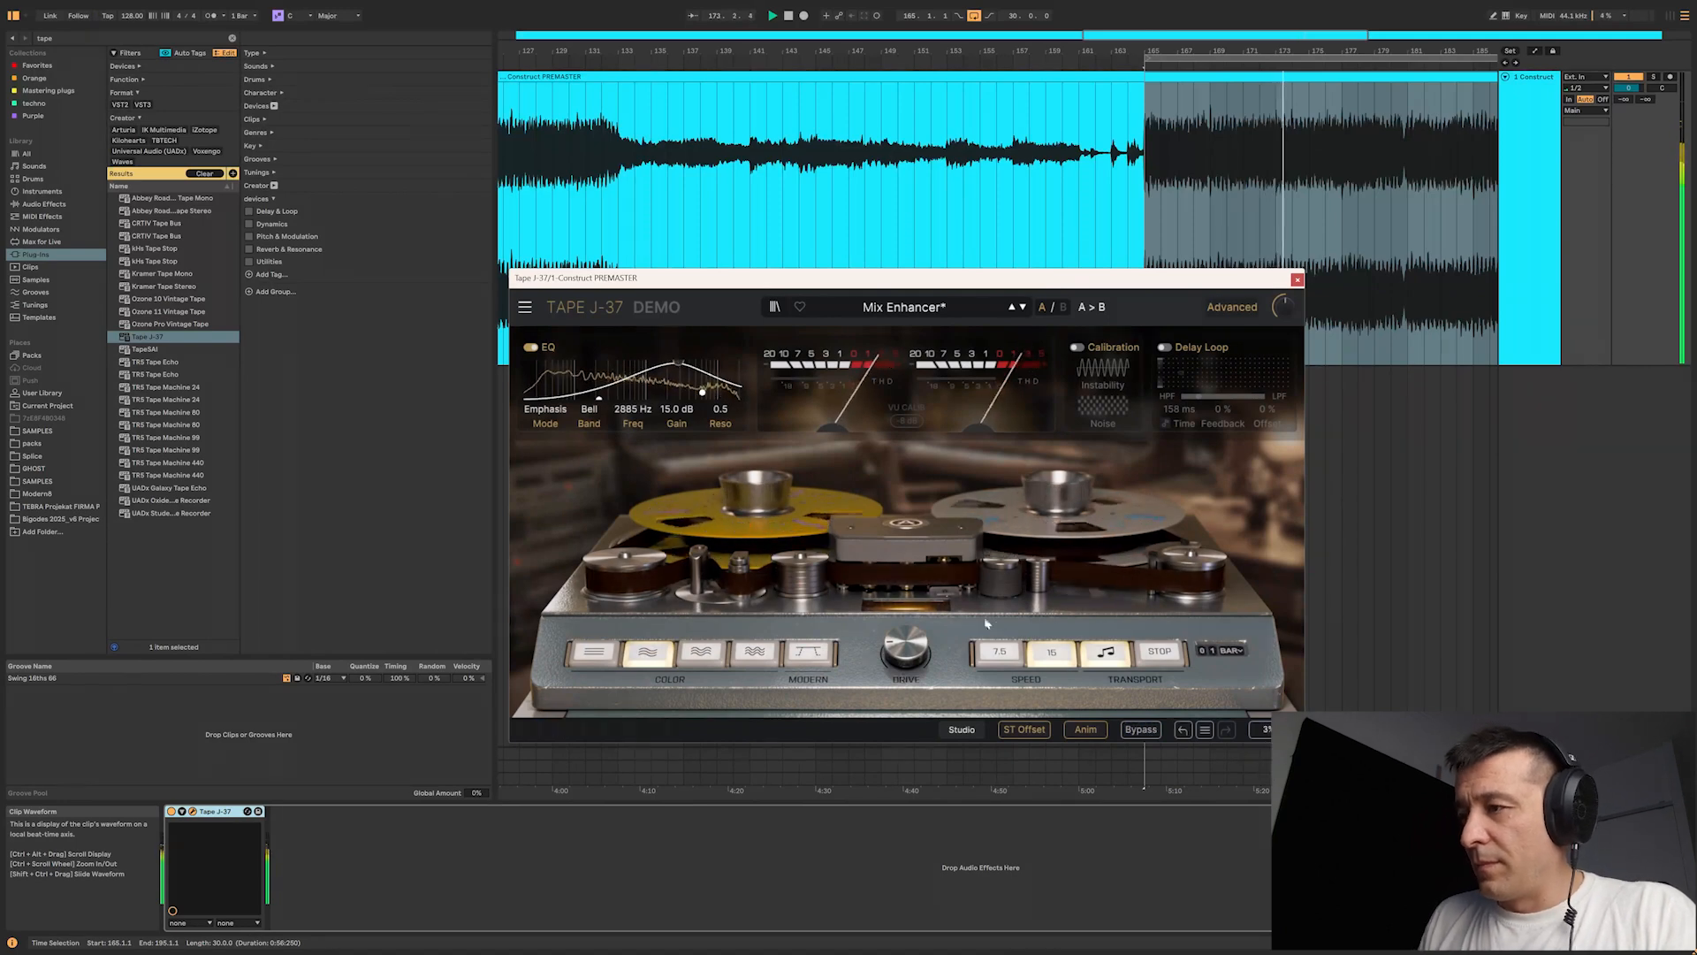
{"action": "left_click", "coordinate": [1140, 730]}
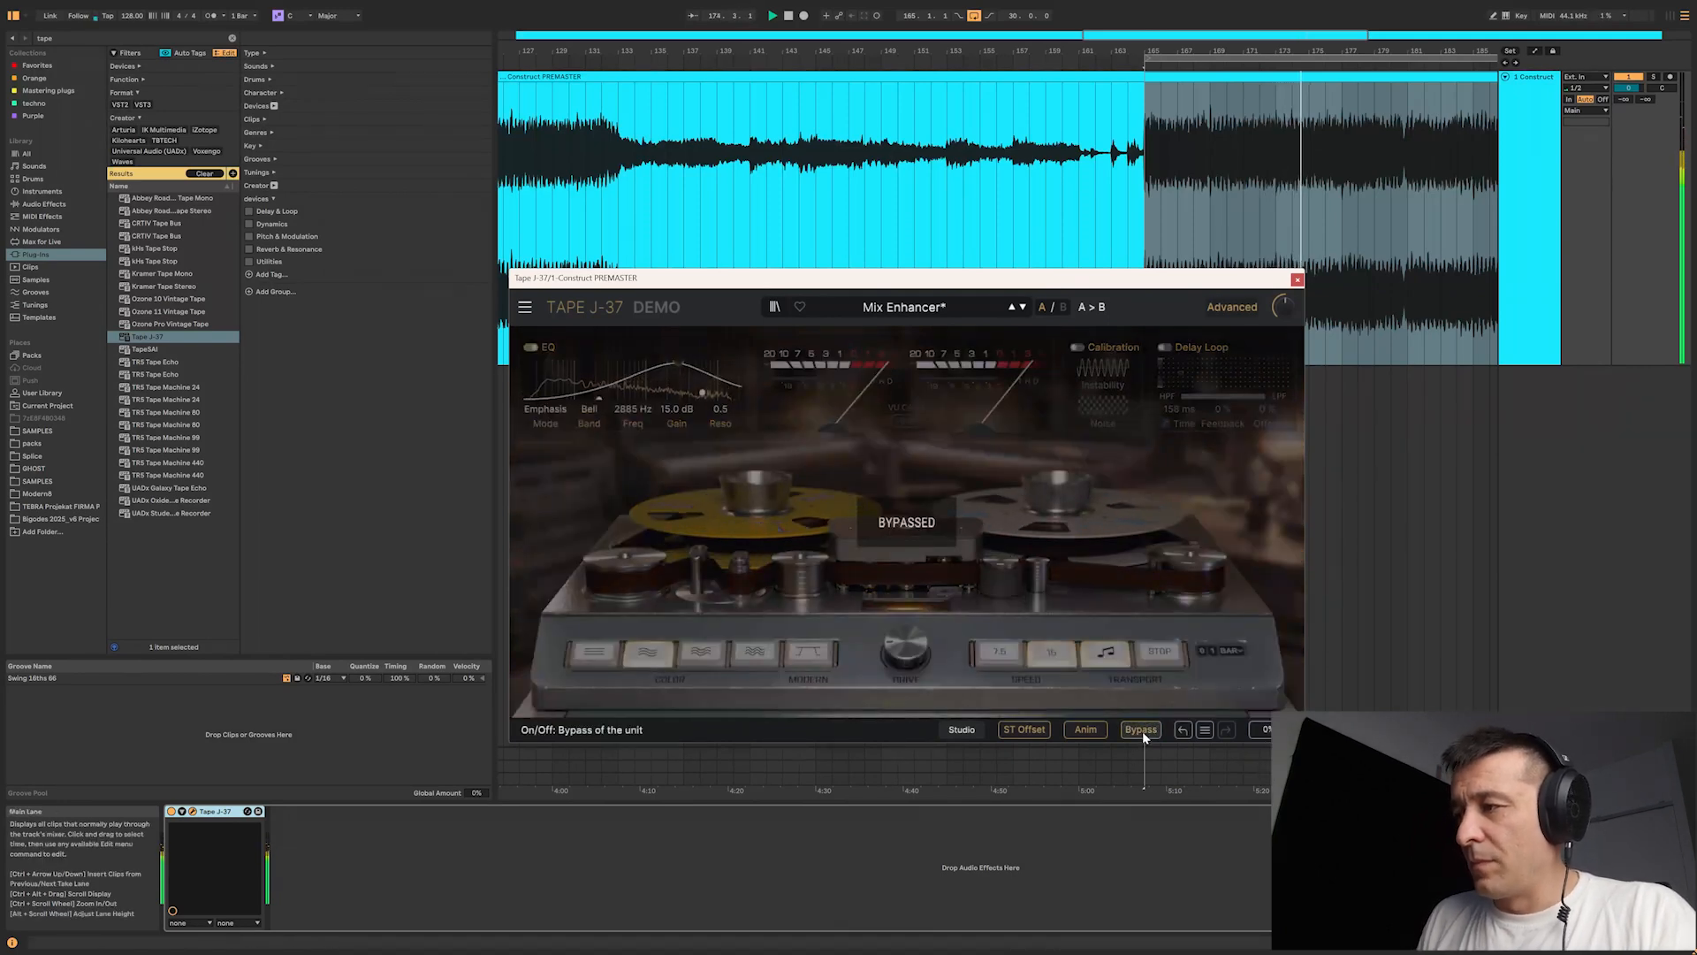
{"action": "left_click", "coordinate": [1141, 730]}
Step: Adjust the tape drive while the loop plays and compare the driven sound with the bypassed signal
{"action": "left_click_drag", "start_coordinate": [920, 661], "coordinate": [954, 679]}
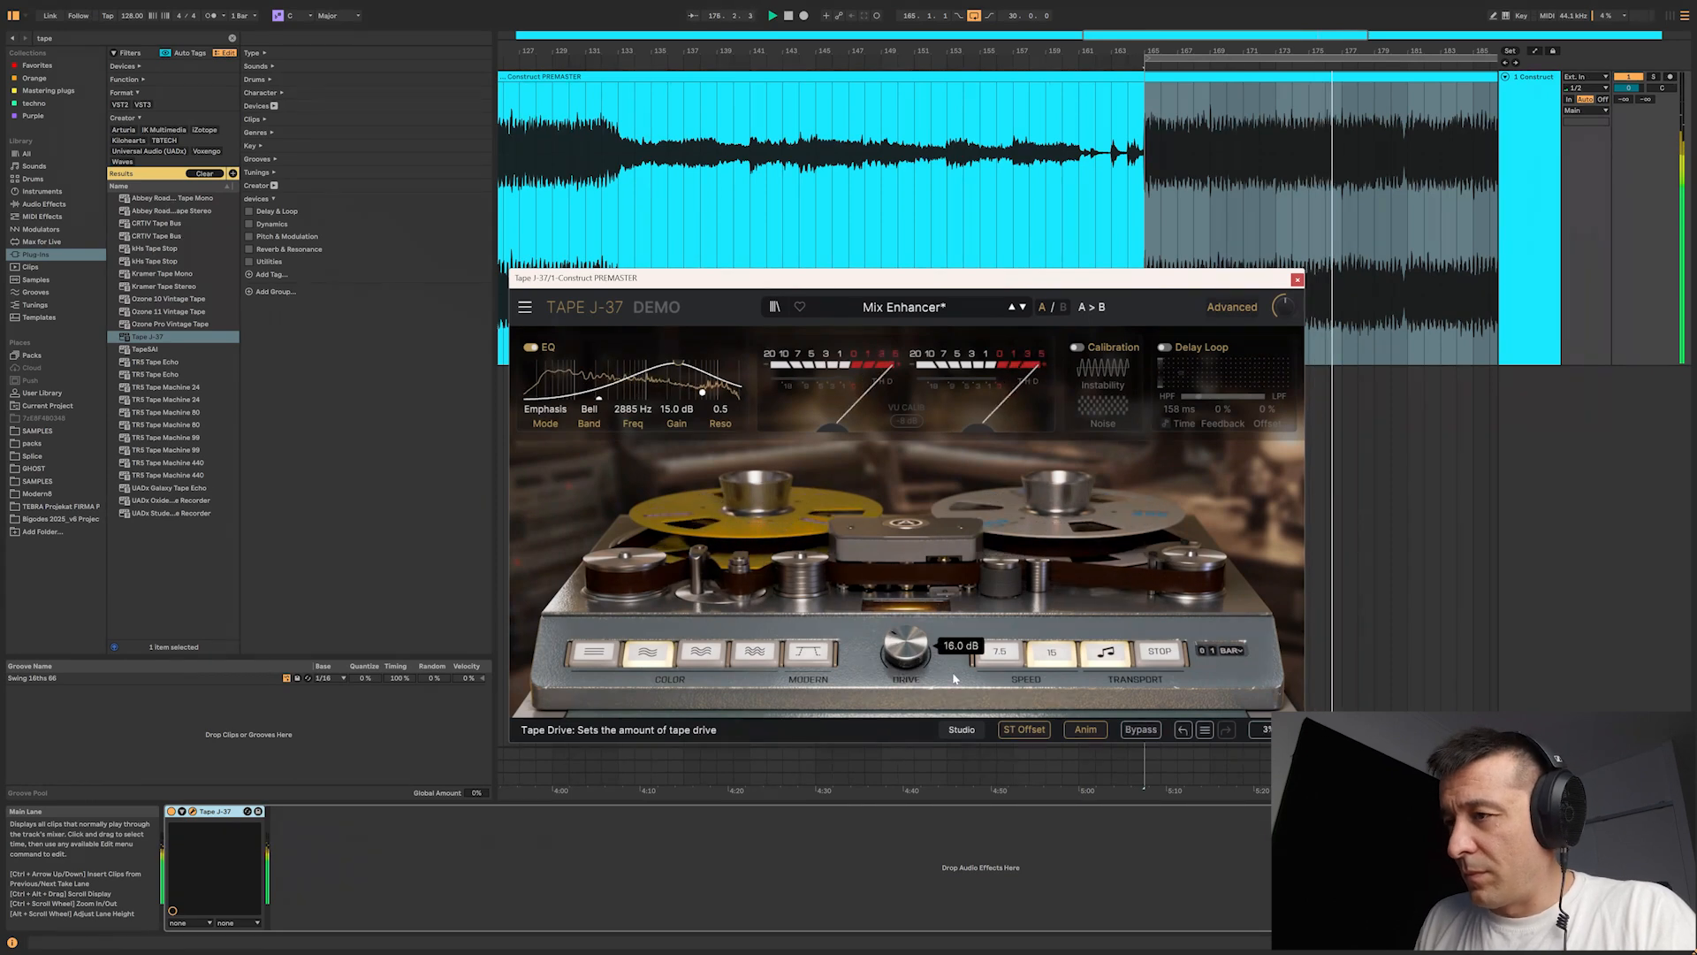
{"action": "left_click", "coordinate": [1140, 730]}
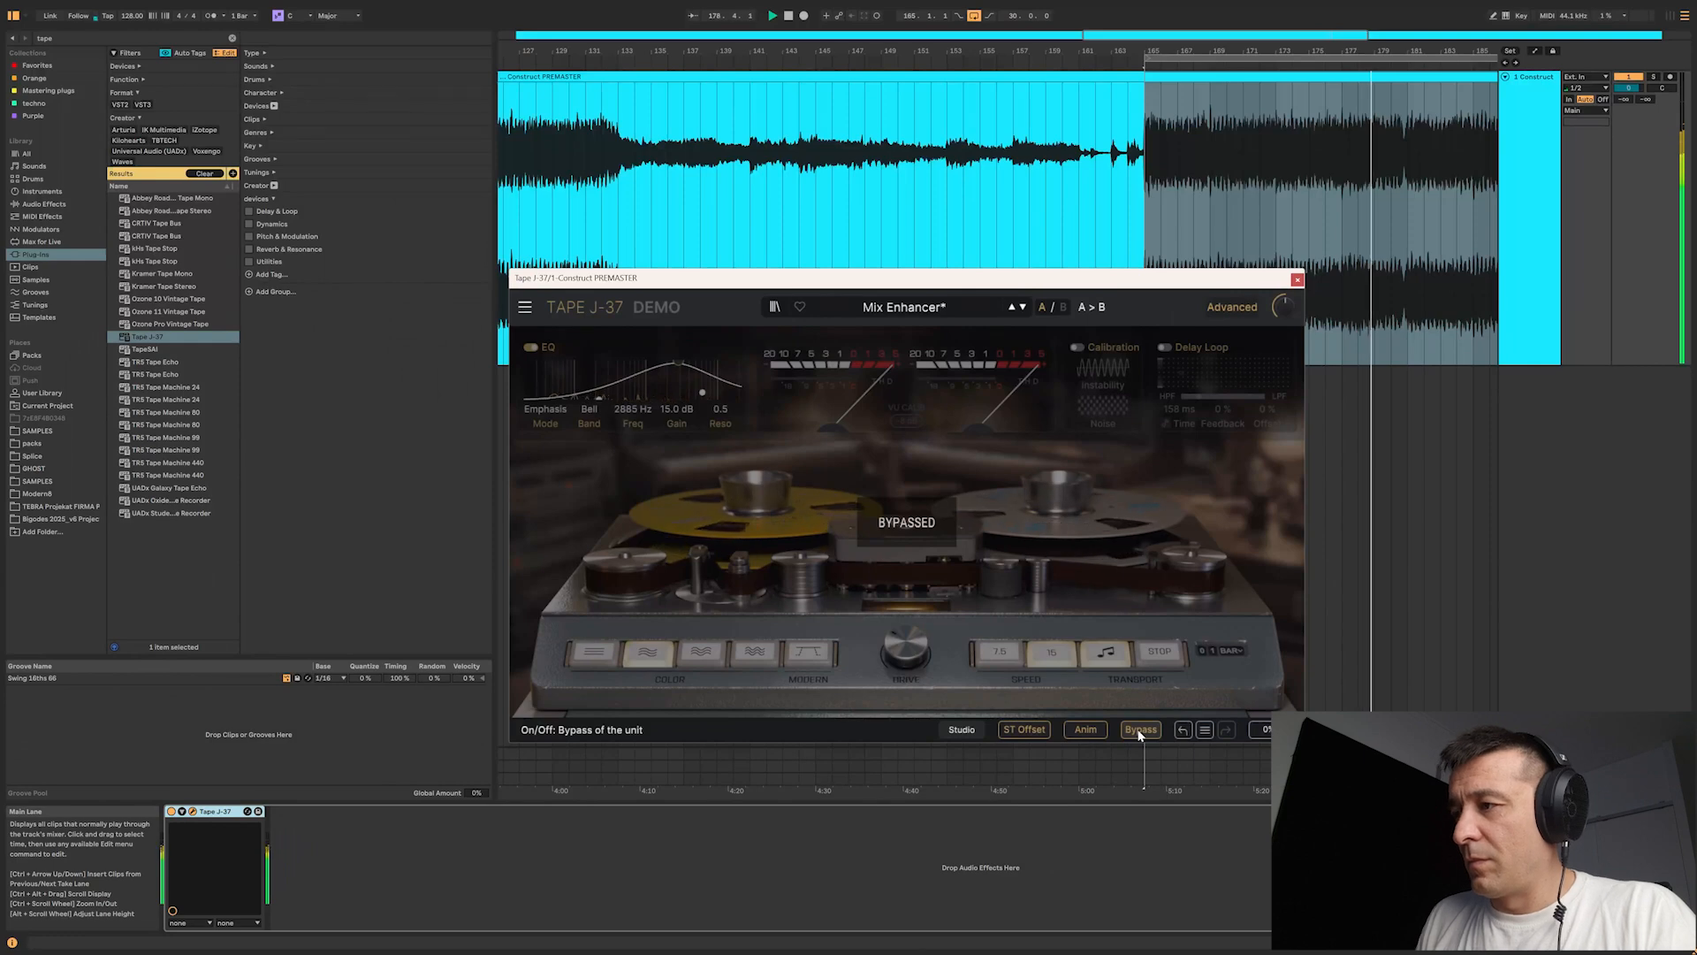
{"action": "left_click", "coordinate": [1140, 730]}
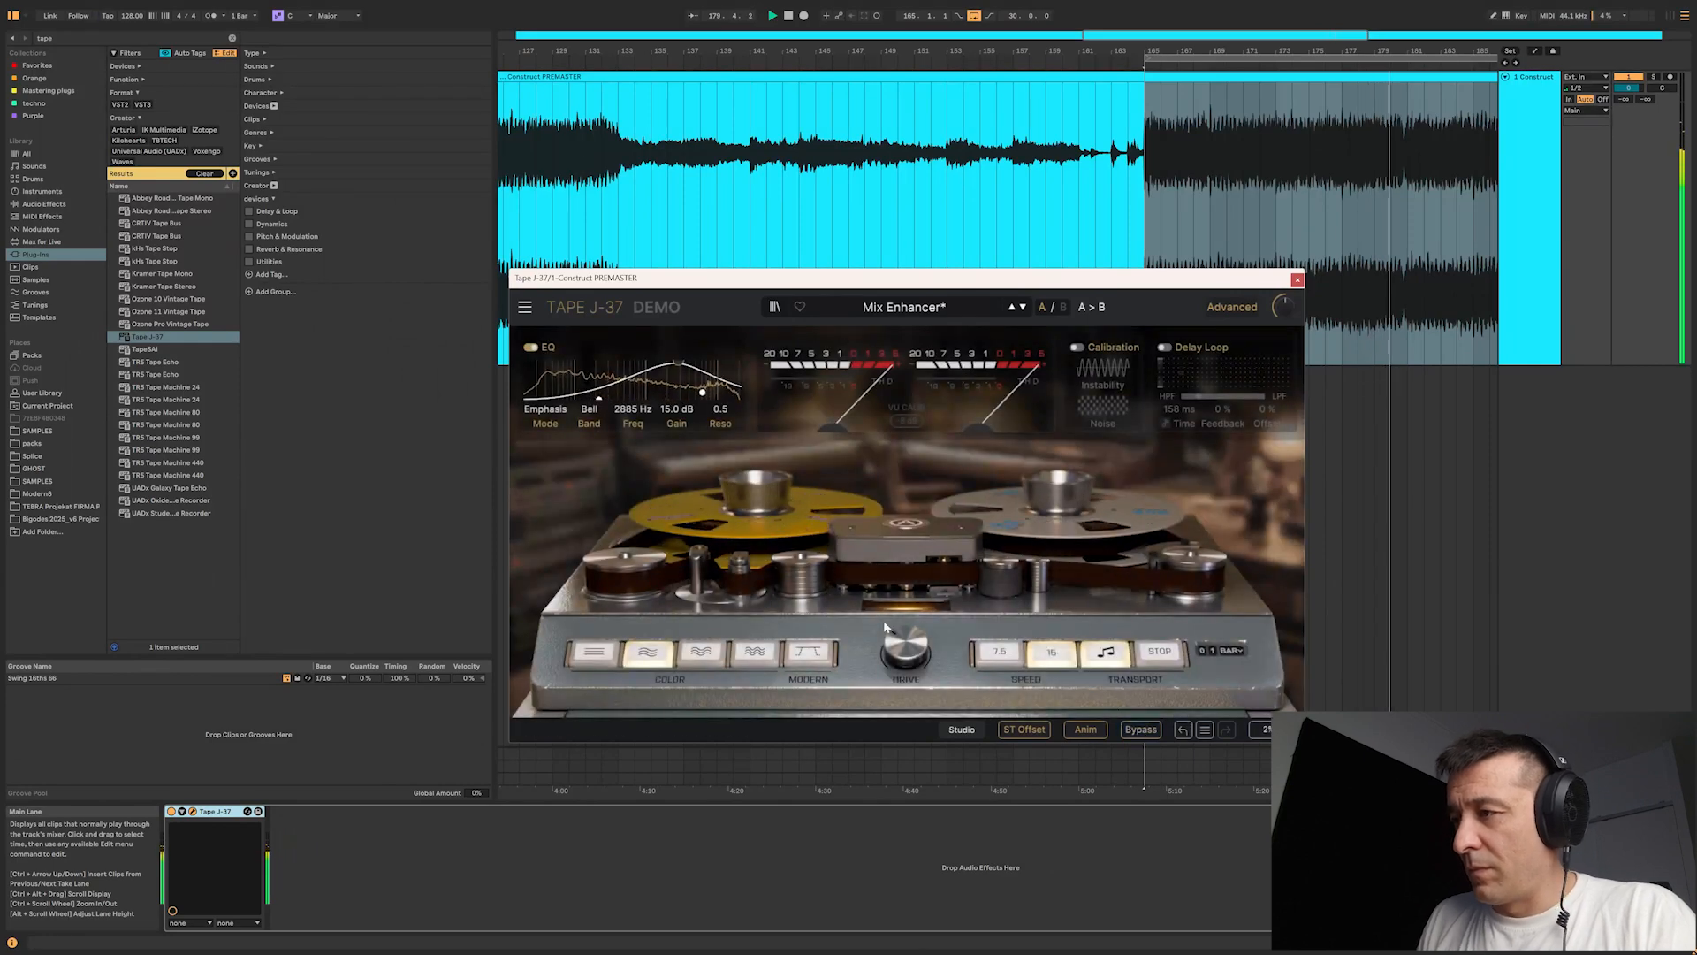
{"action": "mouse_move", "coordinate": [905, 652]}
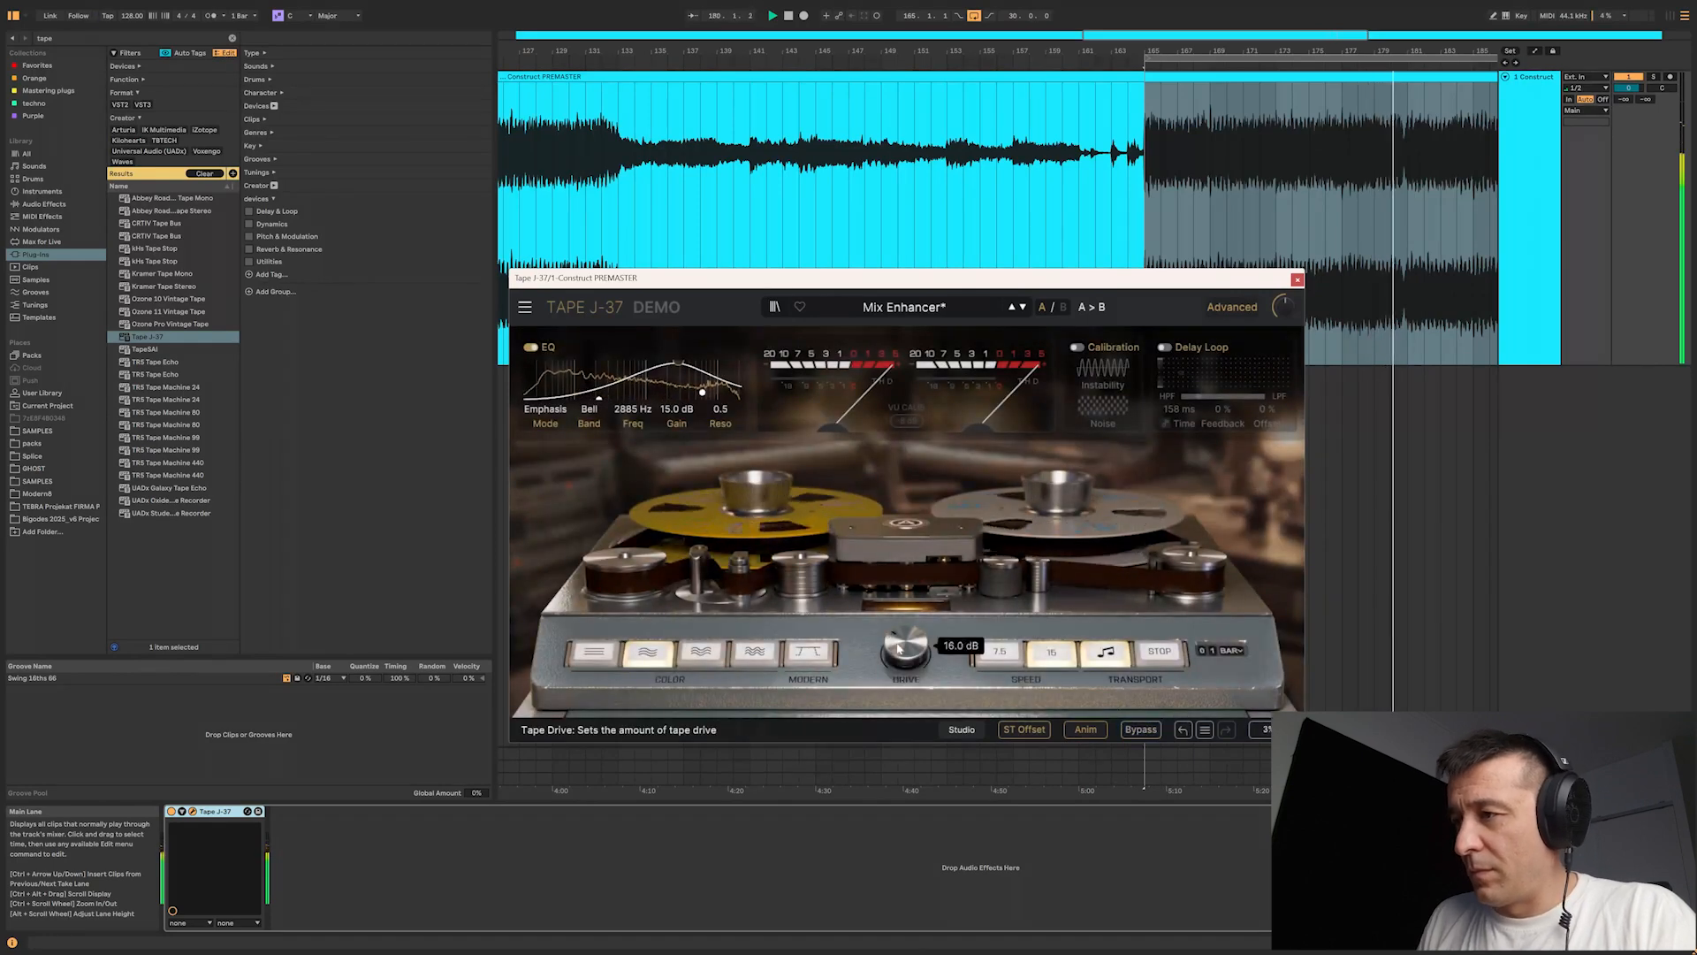
Step: Set the tape drive to 6.4 dB and compare the playing loop with the plug-in bypassed
{"action": "left_click", "coordinate": [1140, 730]}
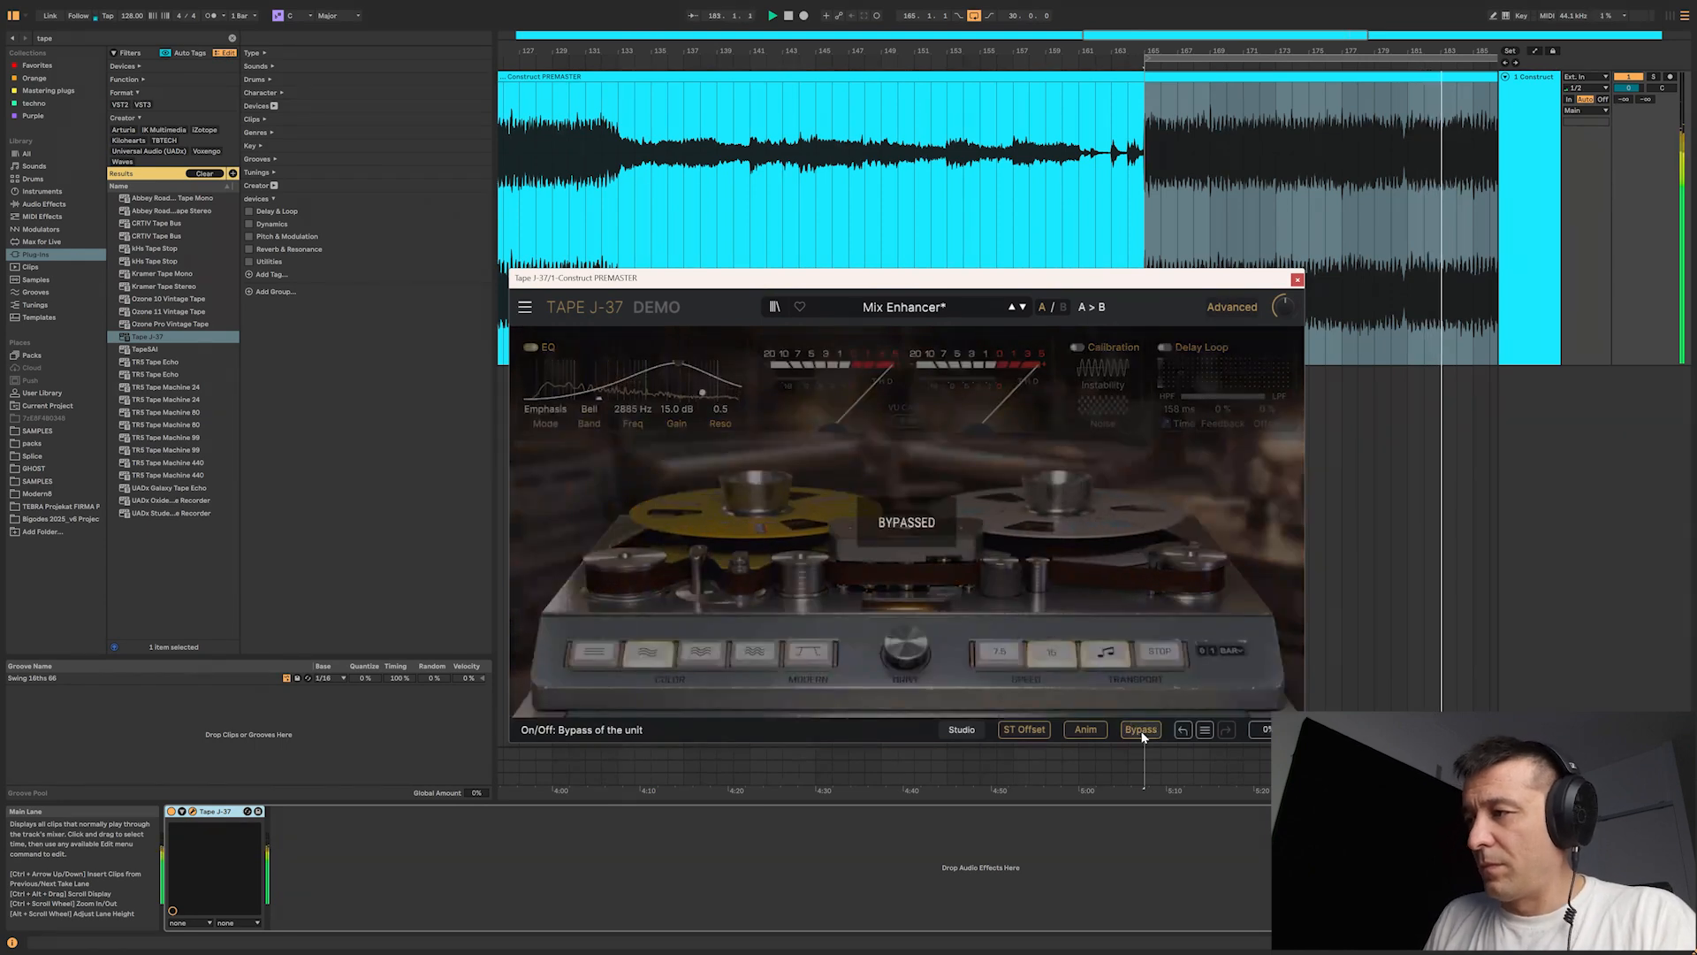
{"action": "left_click", "coordinate": [1141, 731]}
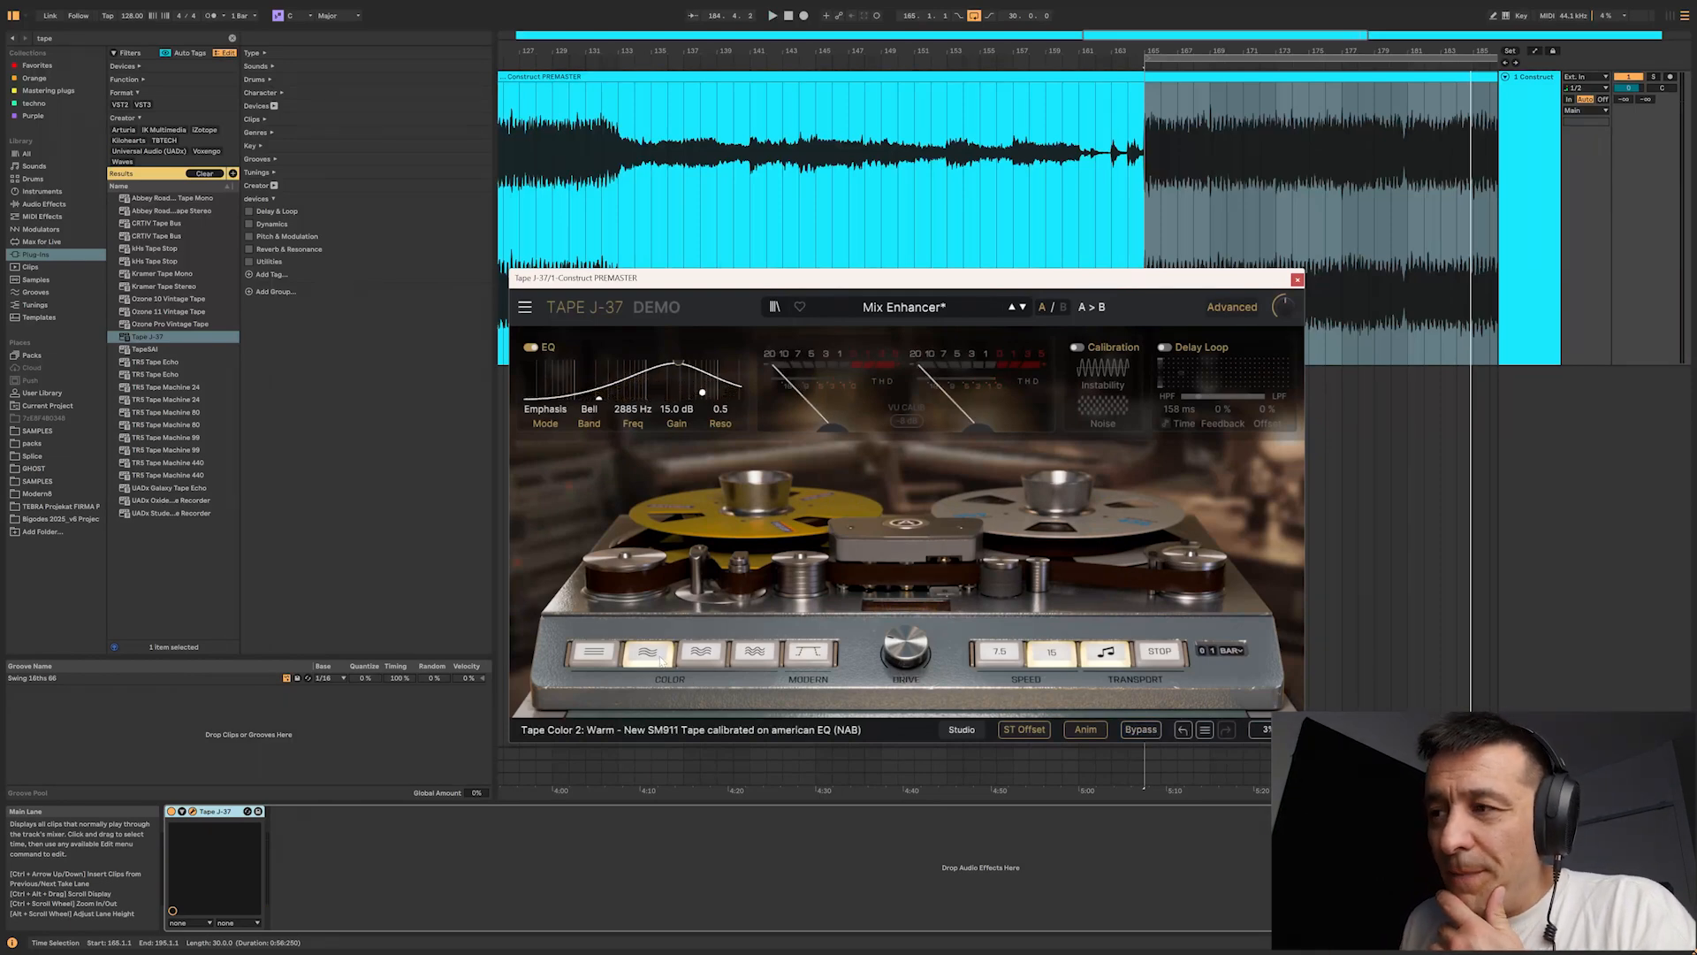
{"action": "left_click_drag", "start_coordinate": [914, 660], "coordinate": [914, 674]}
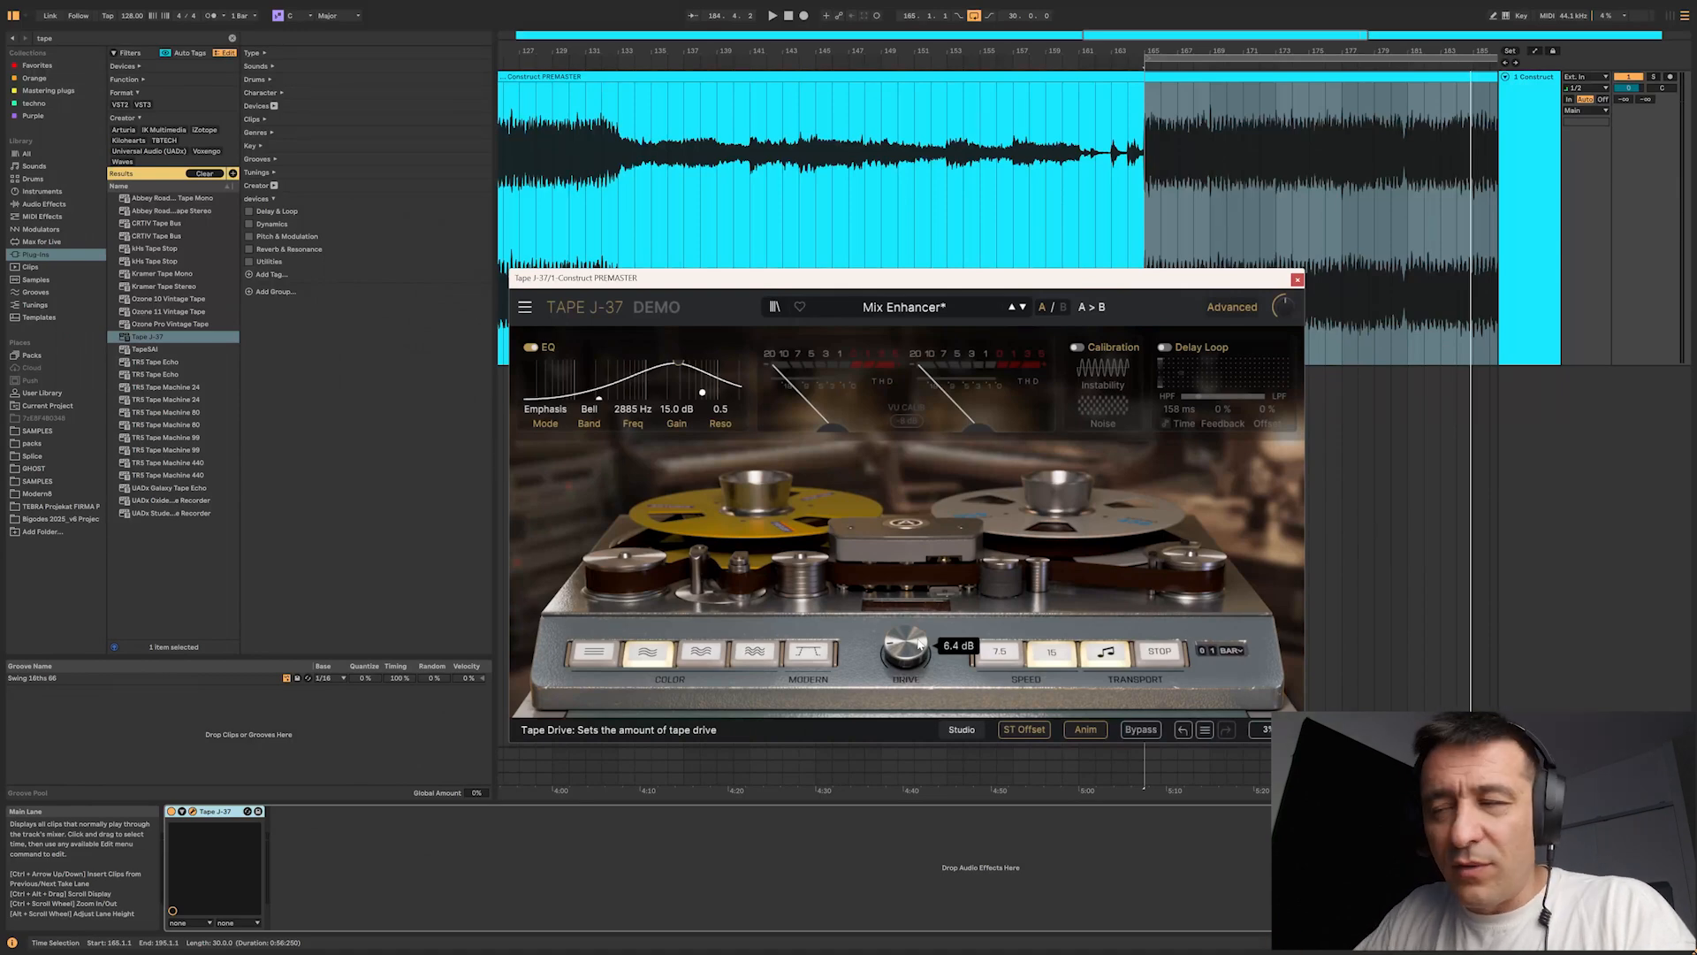
{"action": "key", "text": "space"}
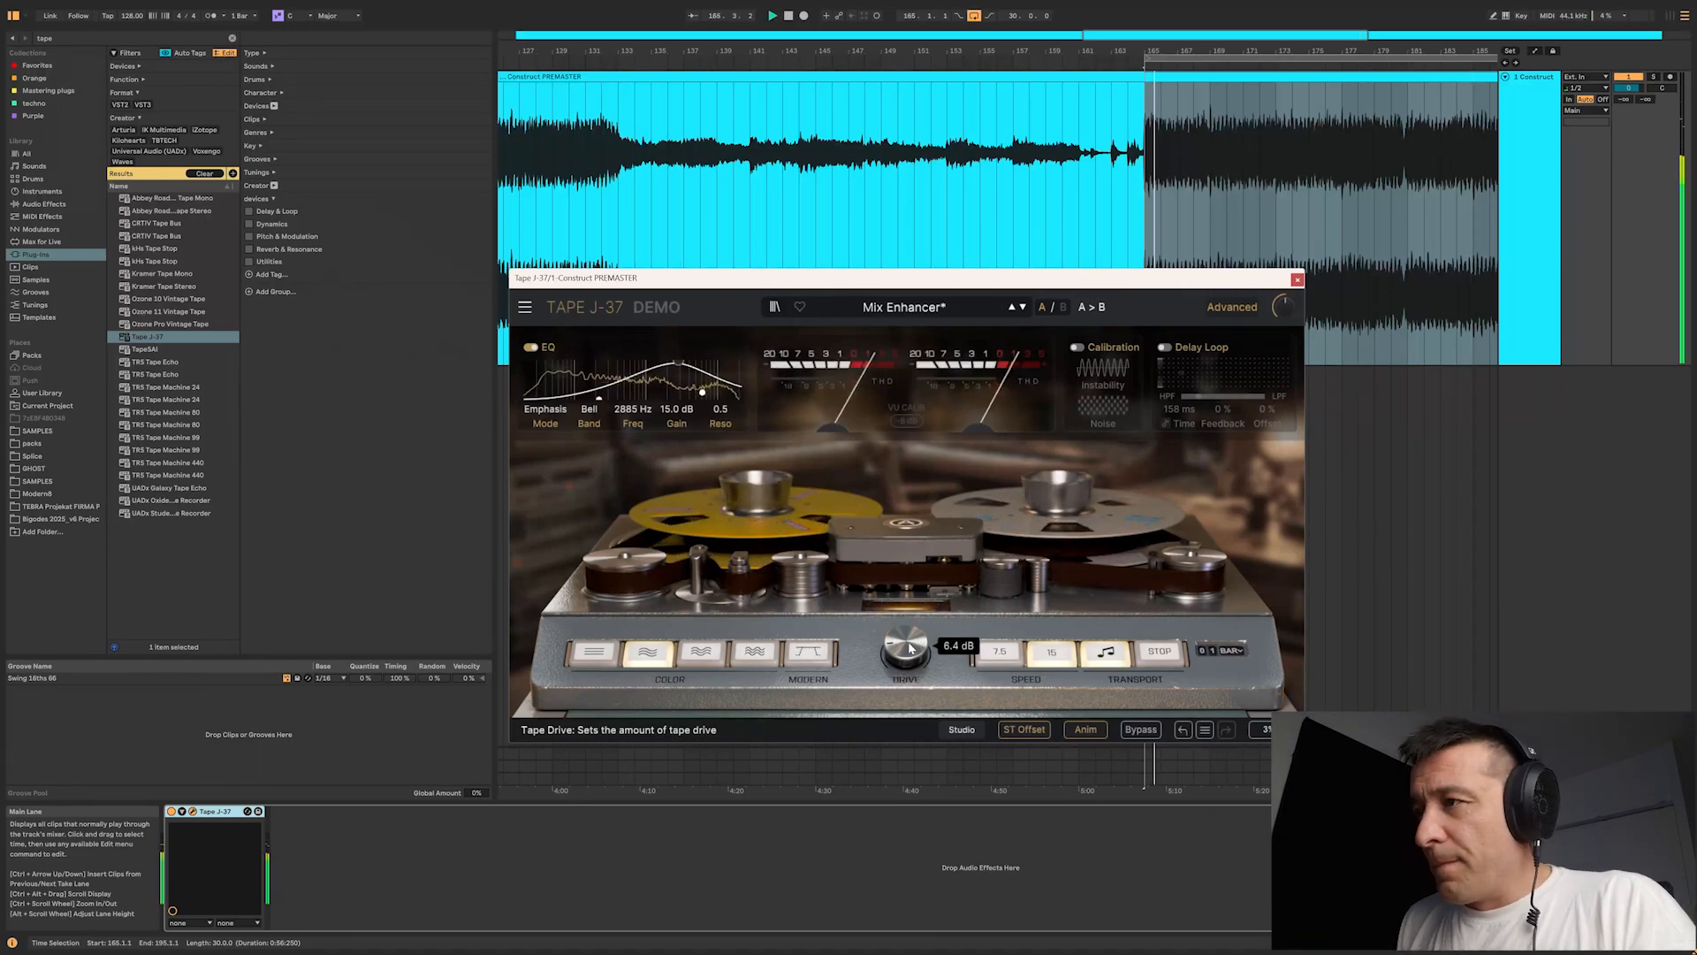
{"action": "left_click", "coordinate": [1137, 730]}
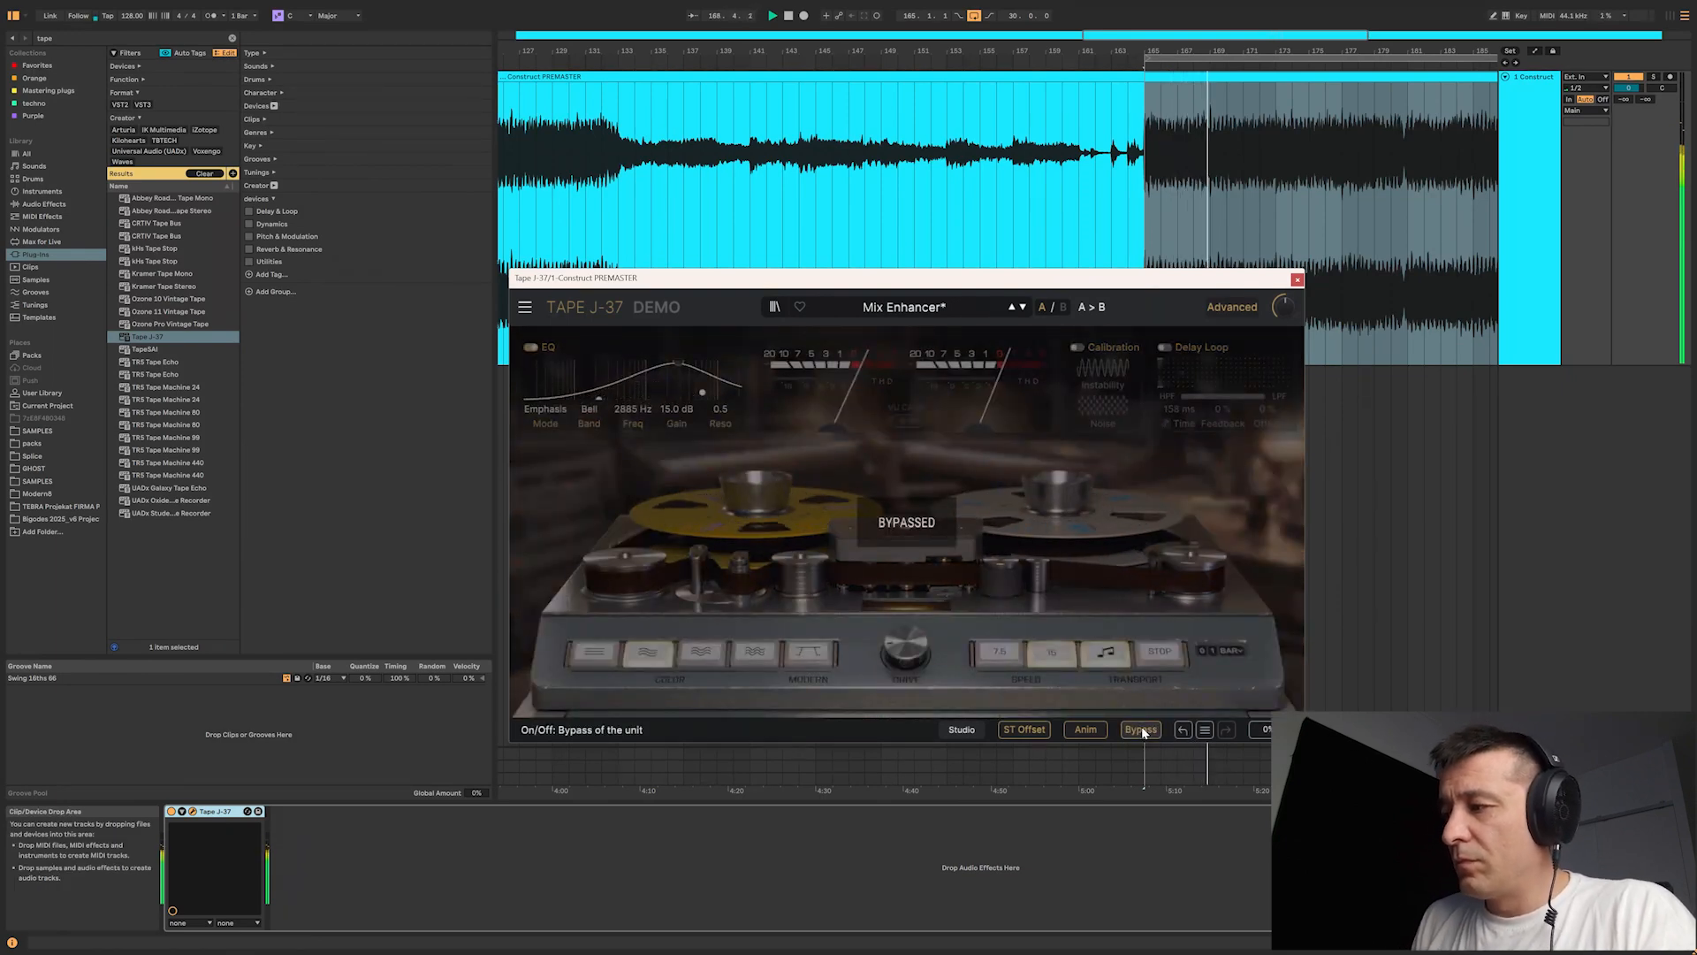
{"action": "left_click", "coordinate": [1141, 731]}
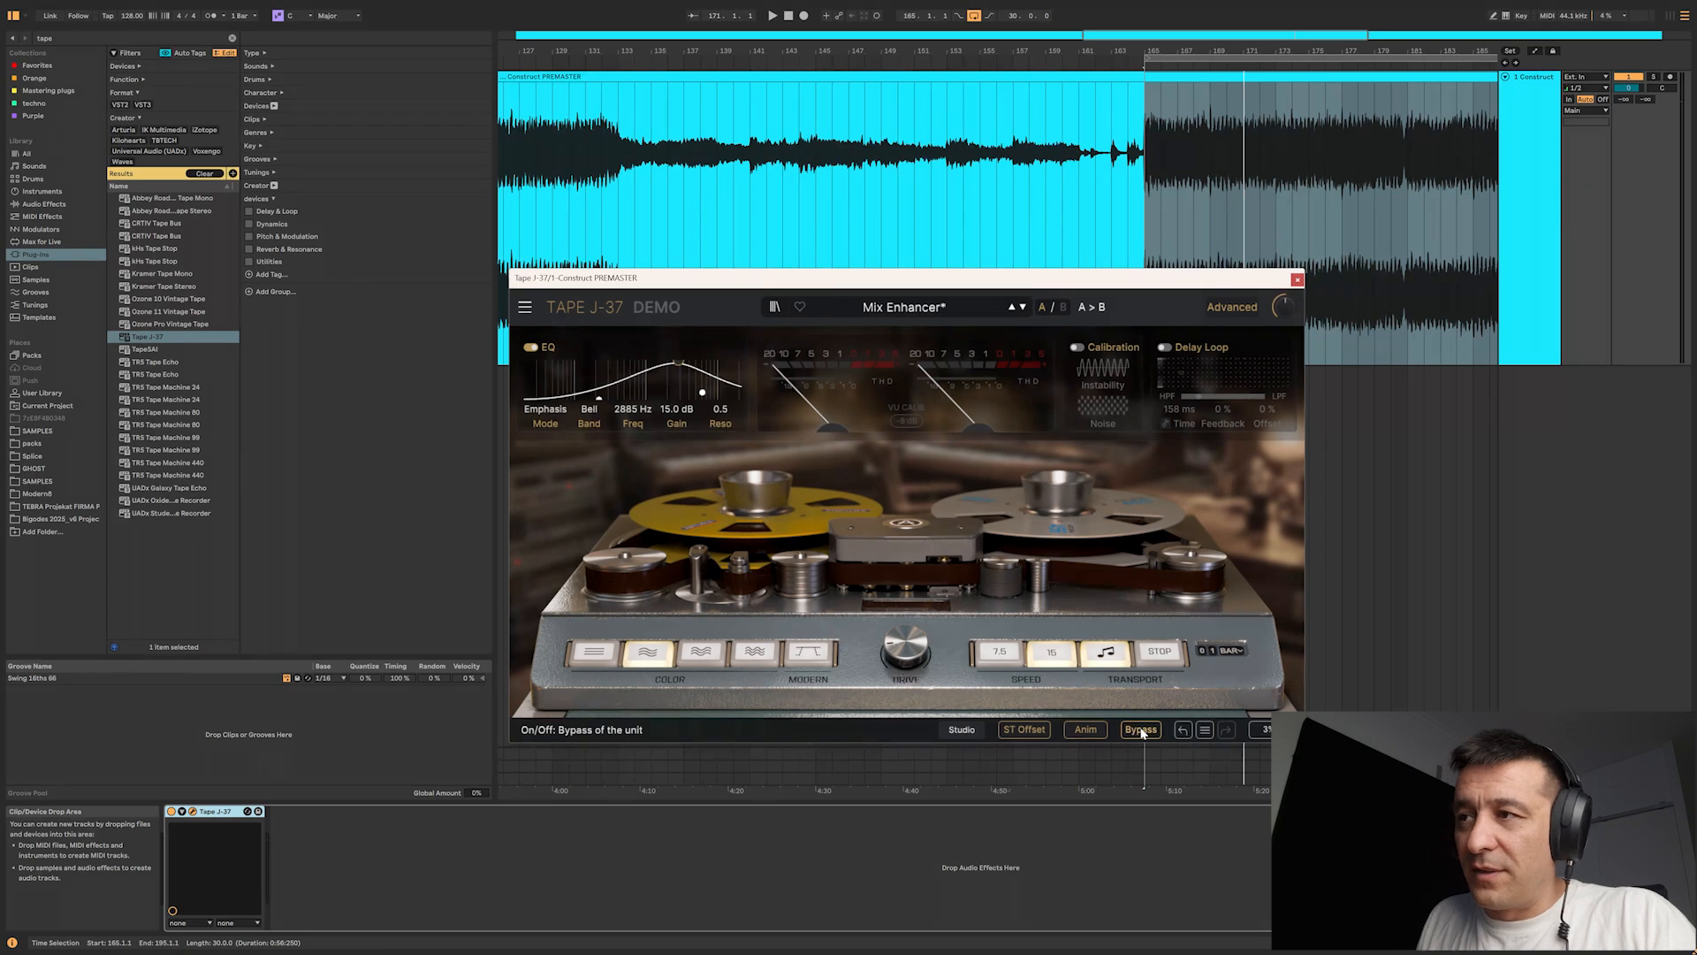
Step: Move the EQ bell band to about 3806 Hz at 8.5 dB and enable the Modern tape option
{"action": "mouse_move", "coordinate": [678, 365]}
{"action": "left_mouse_down"}
{"action": "mouse_move", "coordinate": [683, 378]}
{"action": "mouse_move", "coordinate": [588, 400]}
{"action": "mouse_move", "coordinate": [680, 373]}
{"action": "left_mouse_up"}
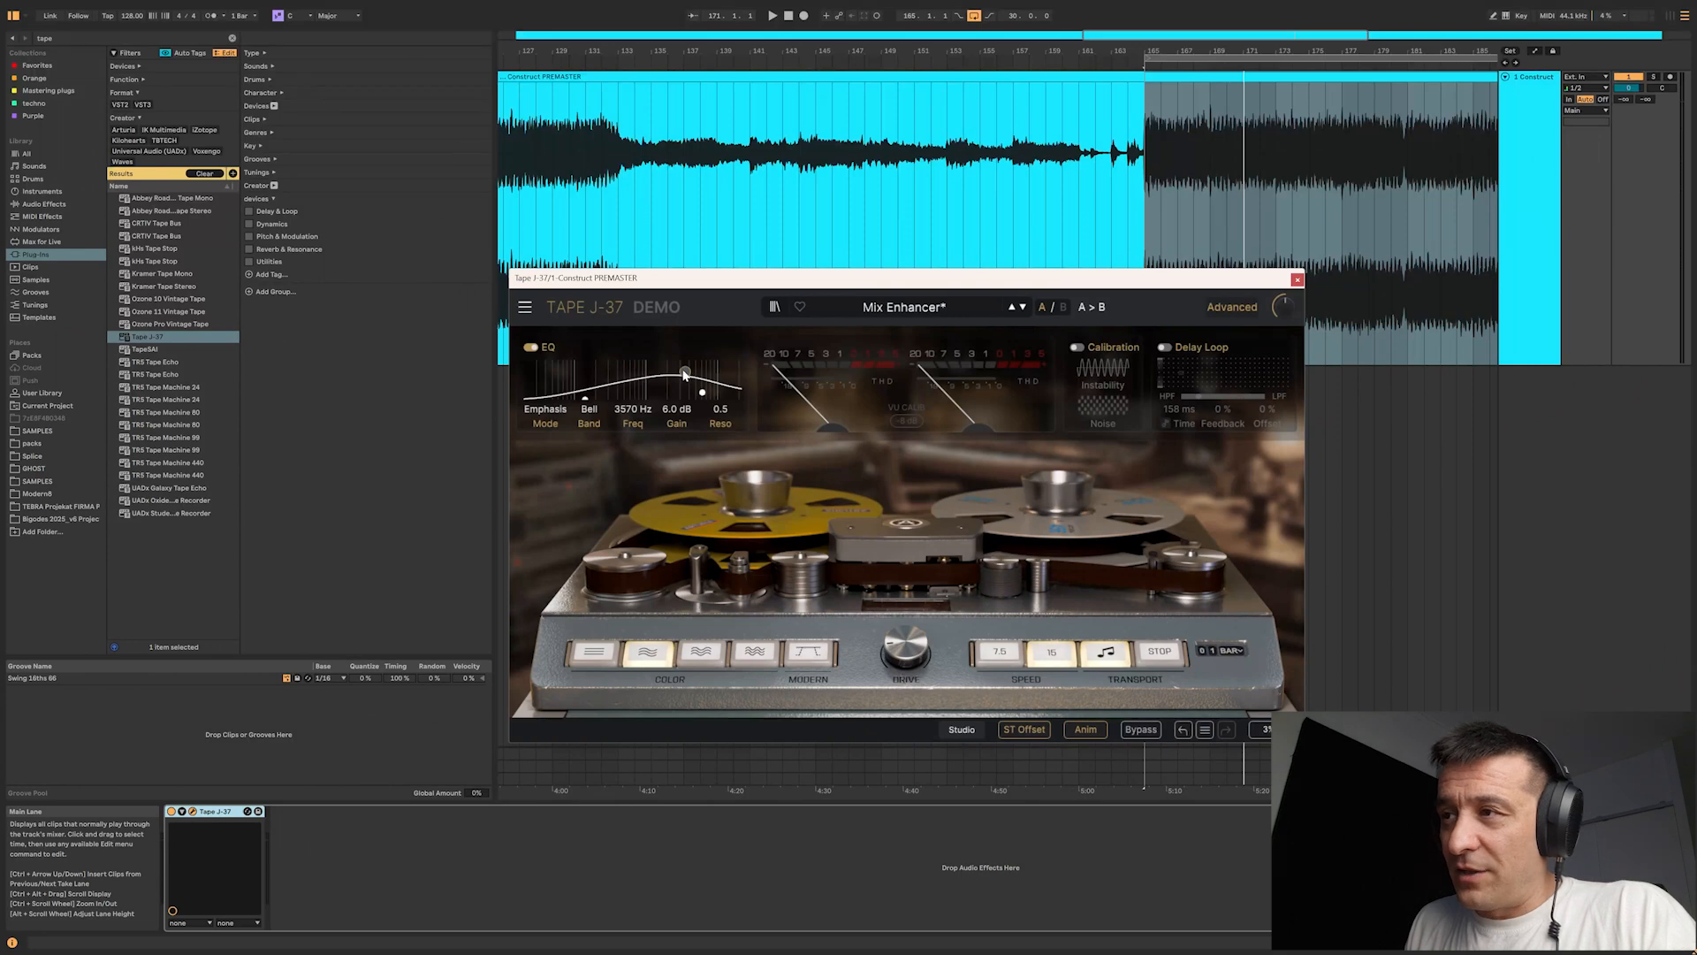
{"action": "left_click_drag", "start_coordinate": [685, 373], "coordinate": [687, 367]}
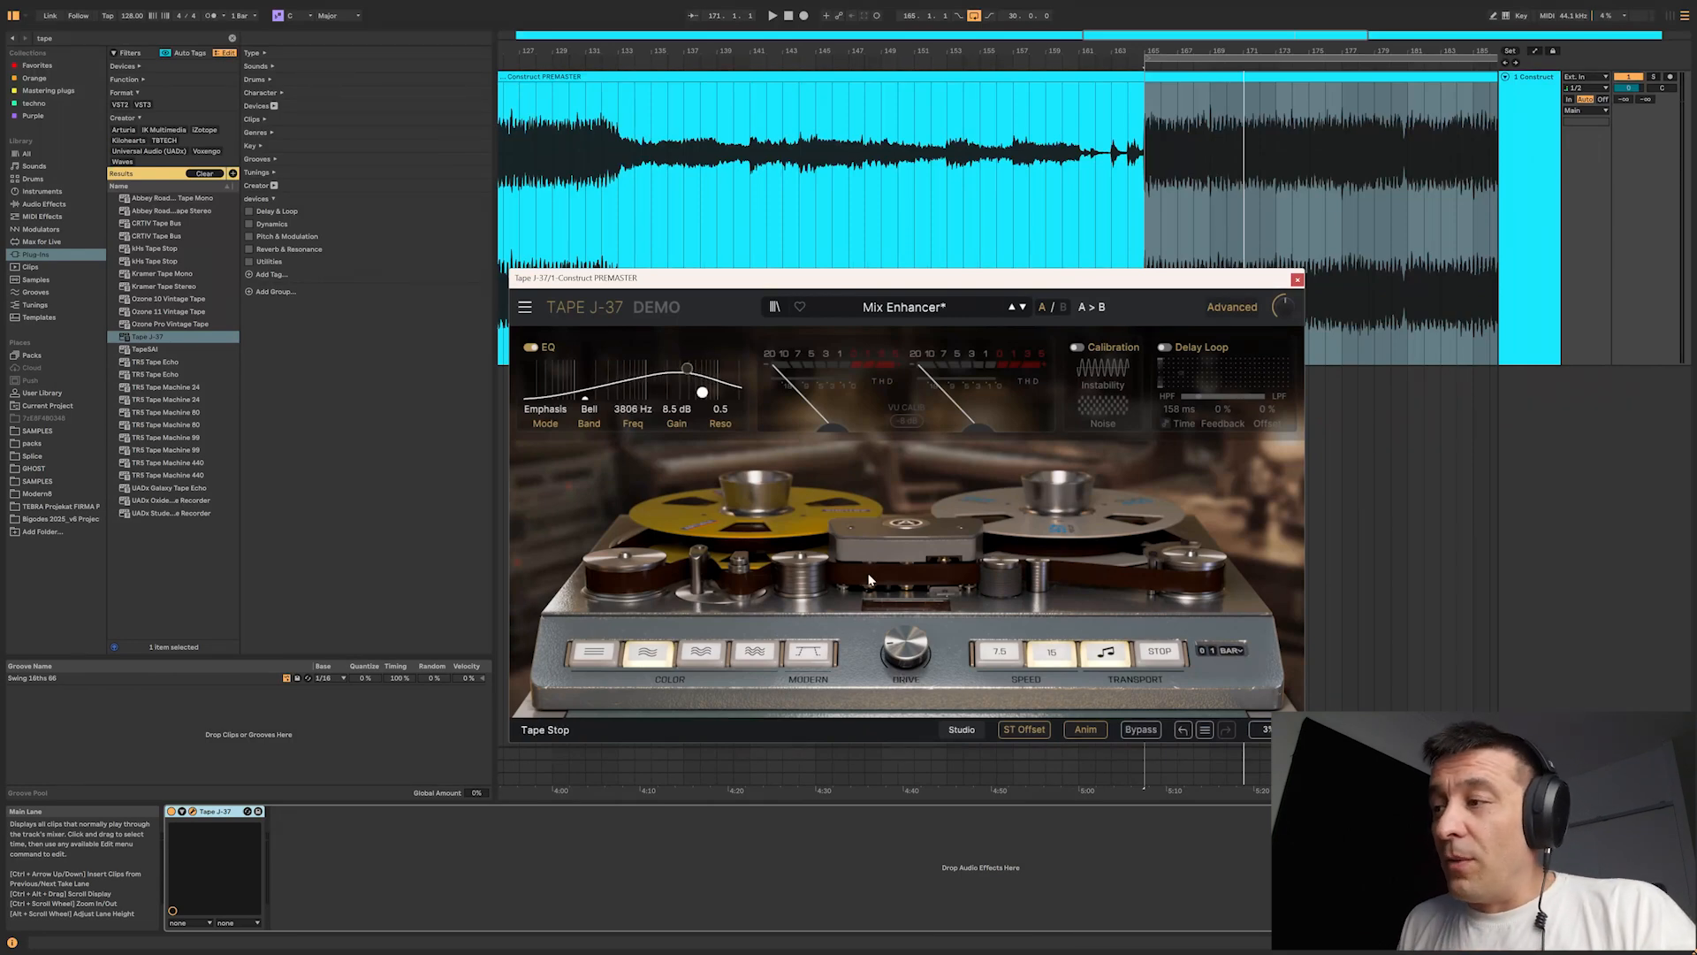
{"action": "mouse_move", "coordinate": [925, 655]}
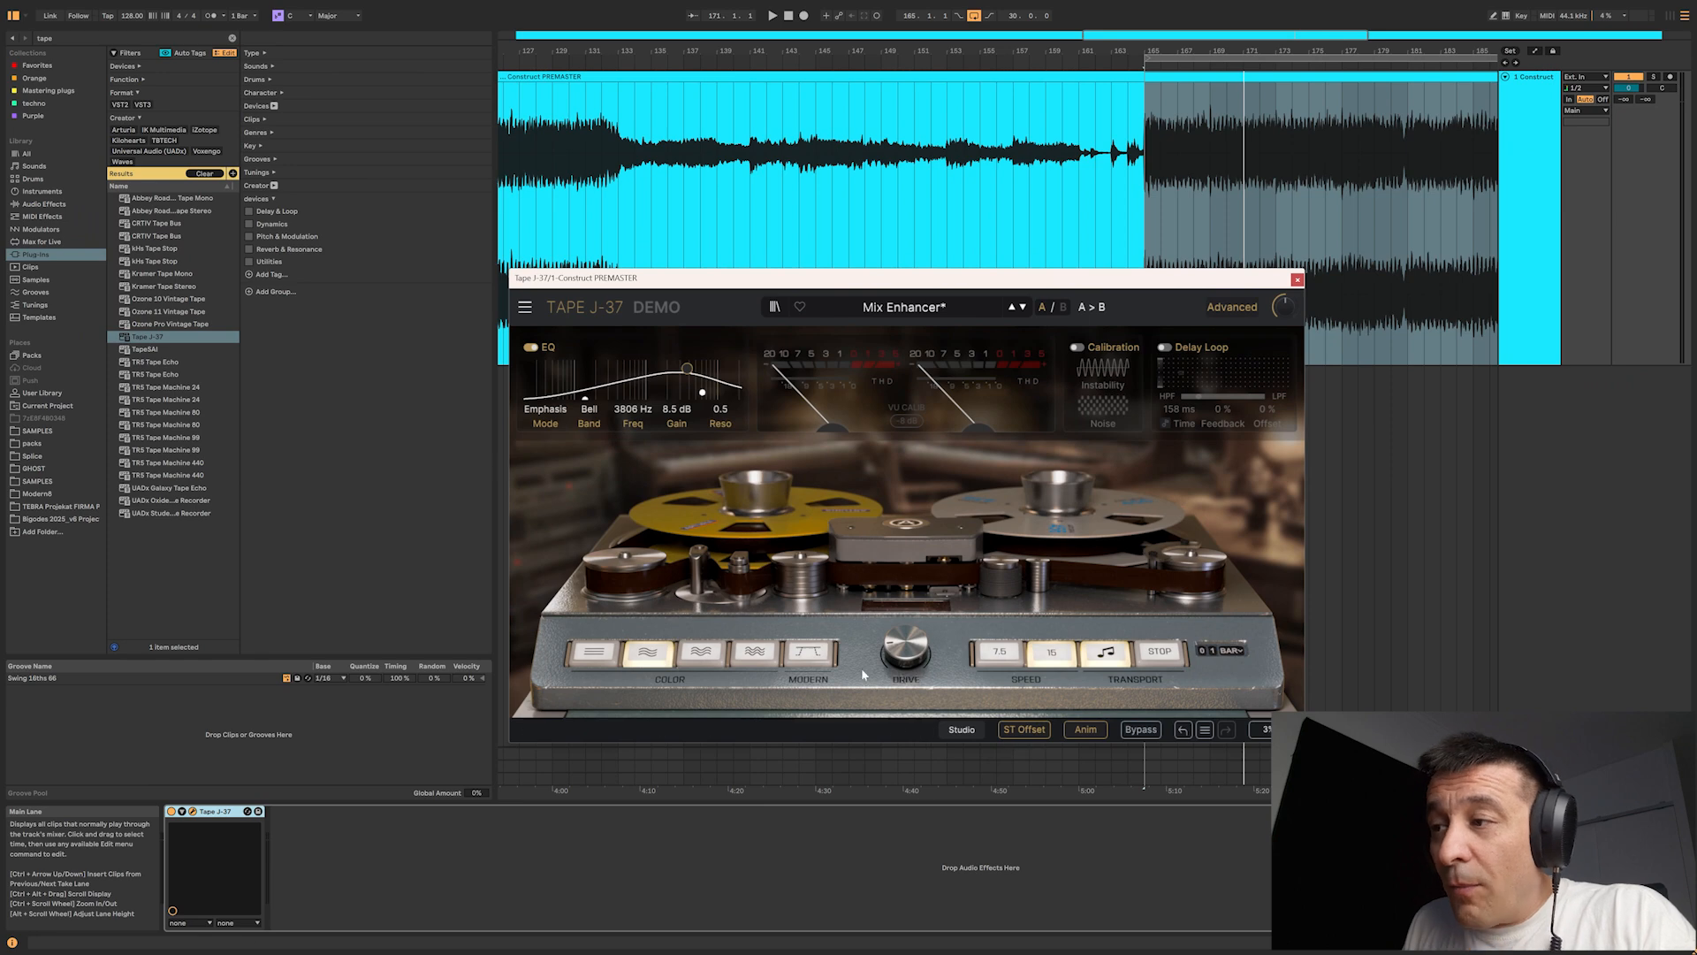
{"action": "left_click", "coordinate": [812, 656]}
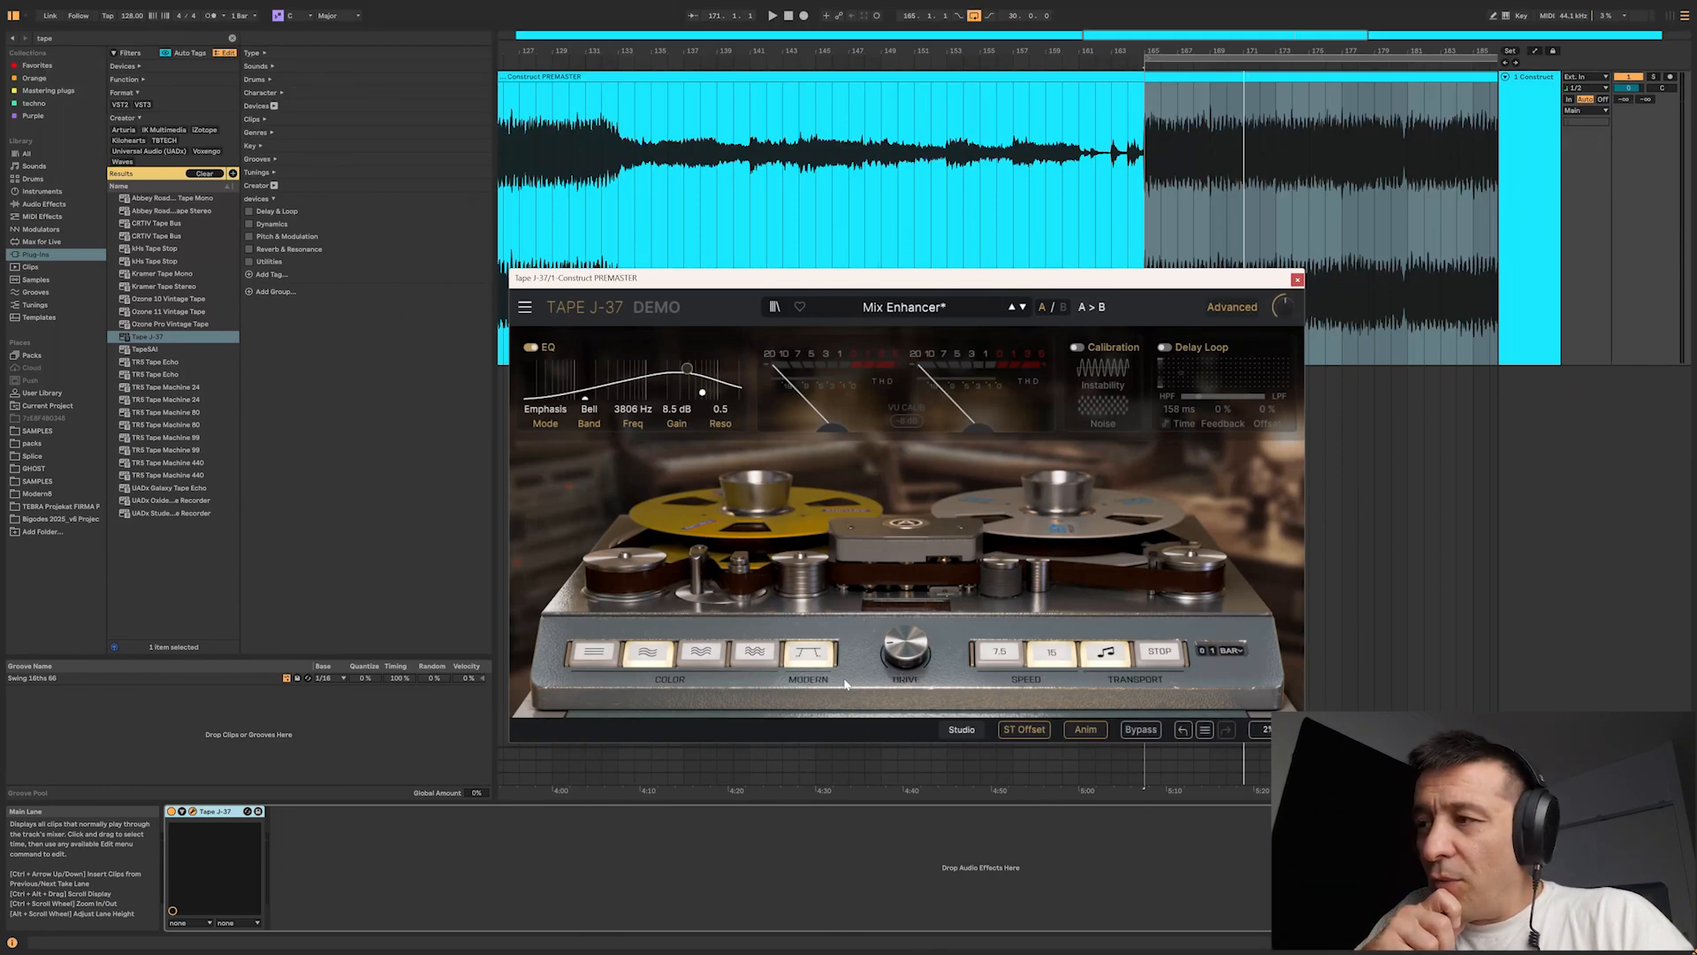
Step: Play the loop with the Modern option, raise the tape drive to 10.0 dB and compare against the bypassed sound
{"action": "key", "text": "space"}
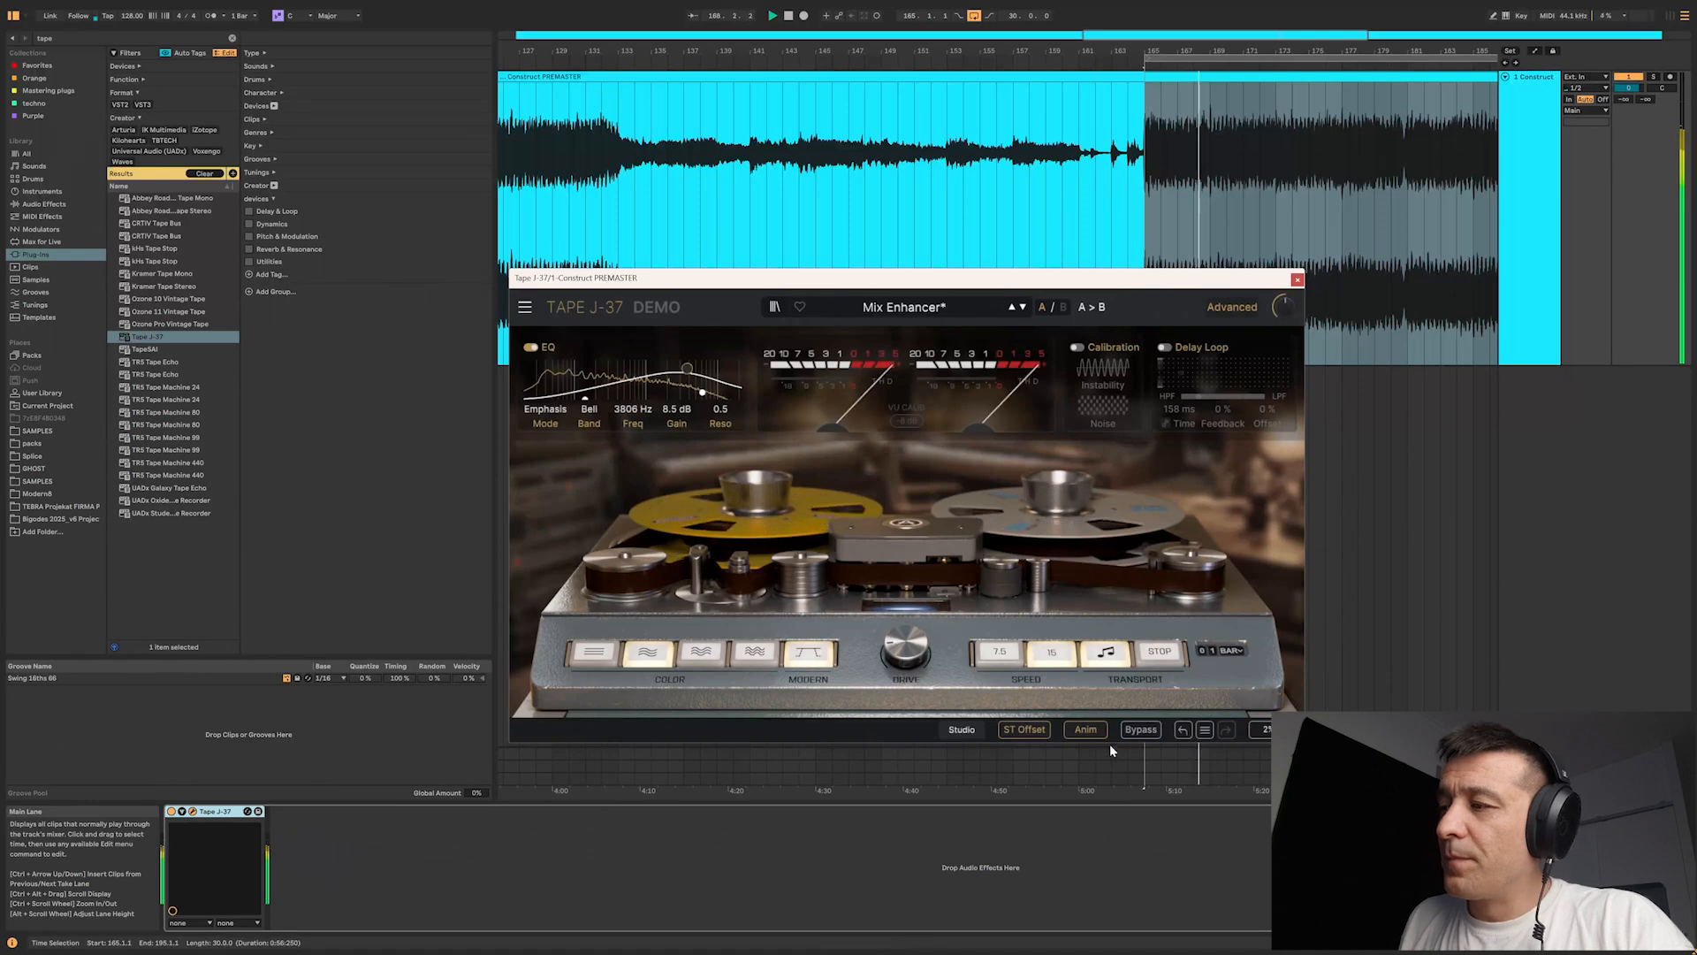
{"action": "left_click", "coordinate": [1138, 730]}
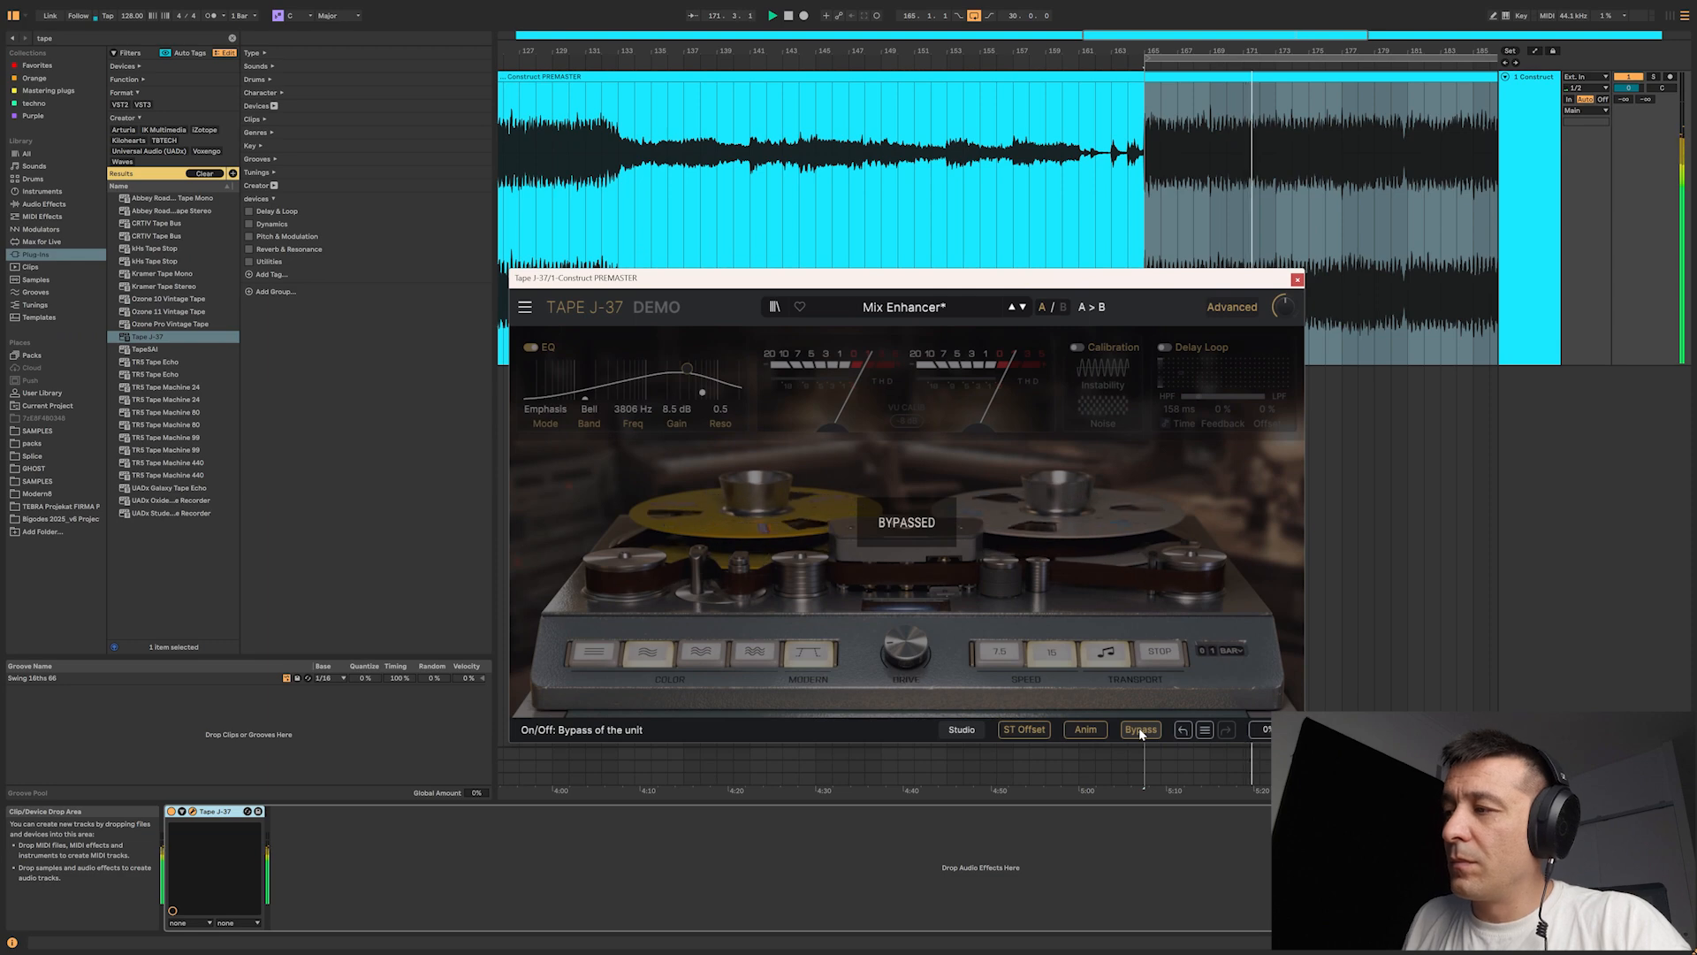
{"action": "left_click", "coordinate": [1139, 729]}
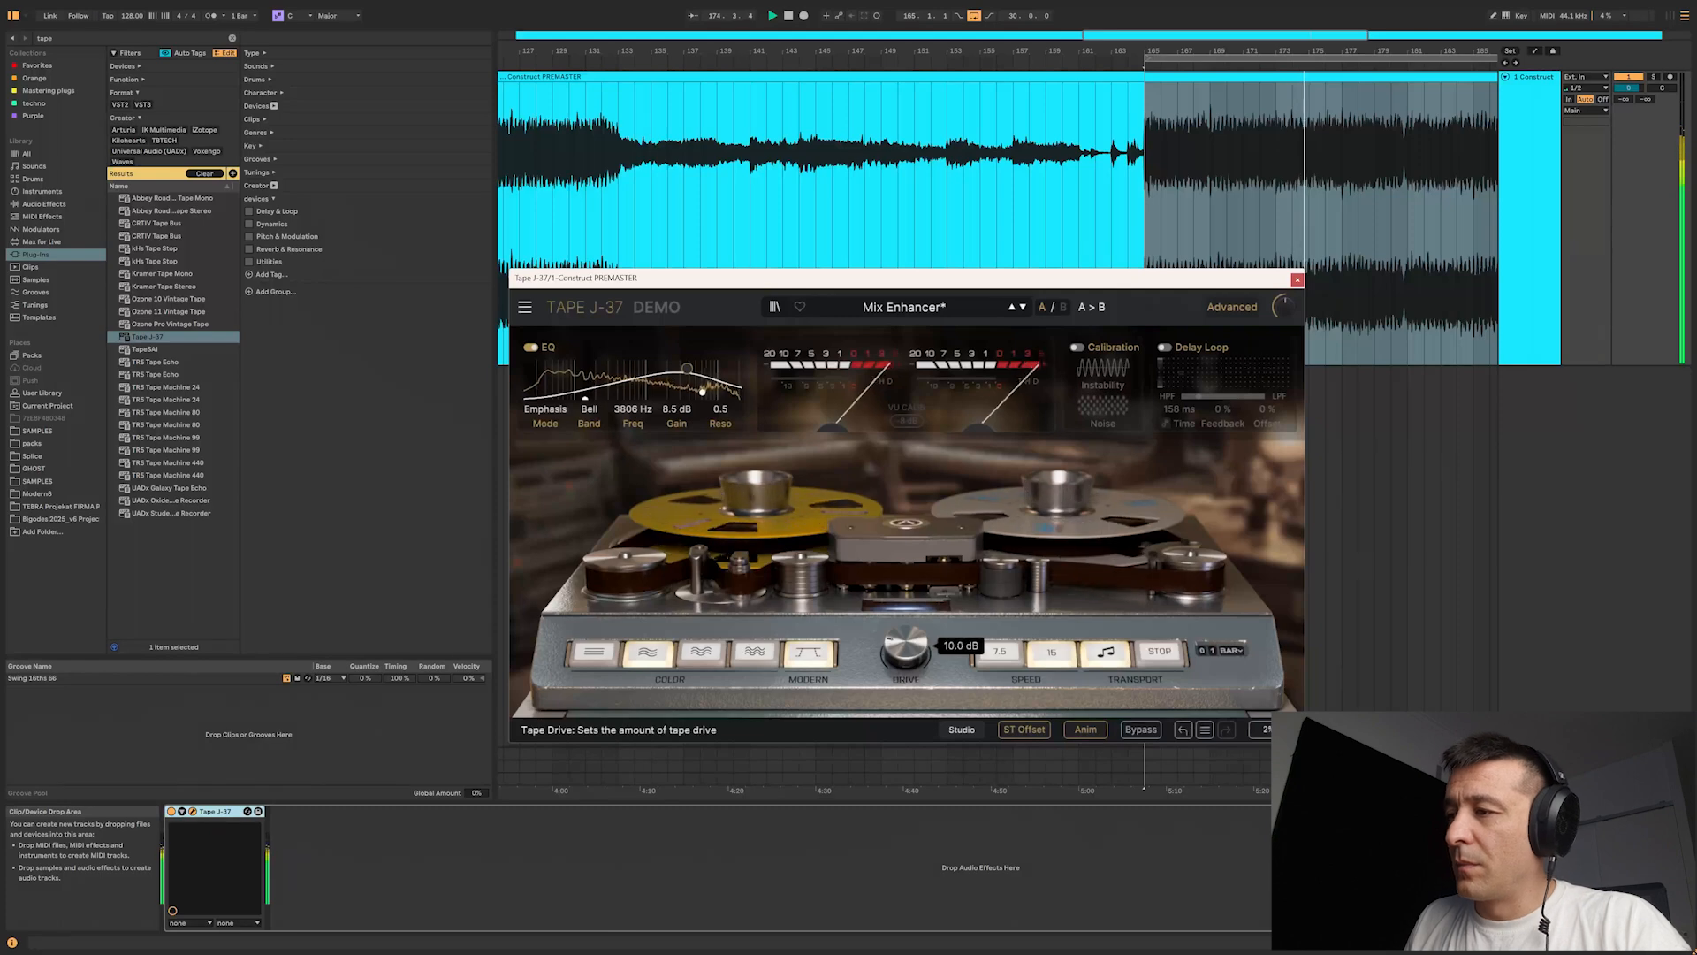
{"action": "left_click", "coordinate": [1154, 730]}
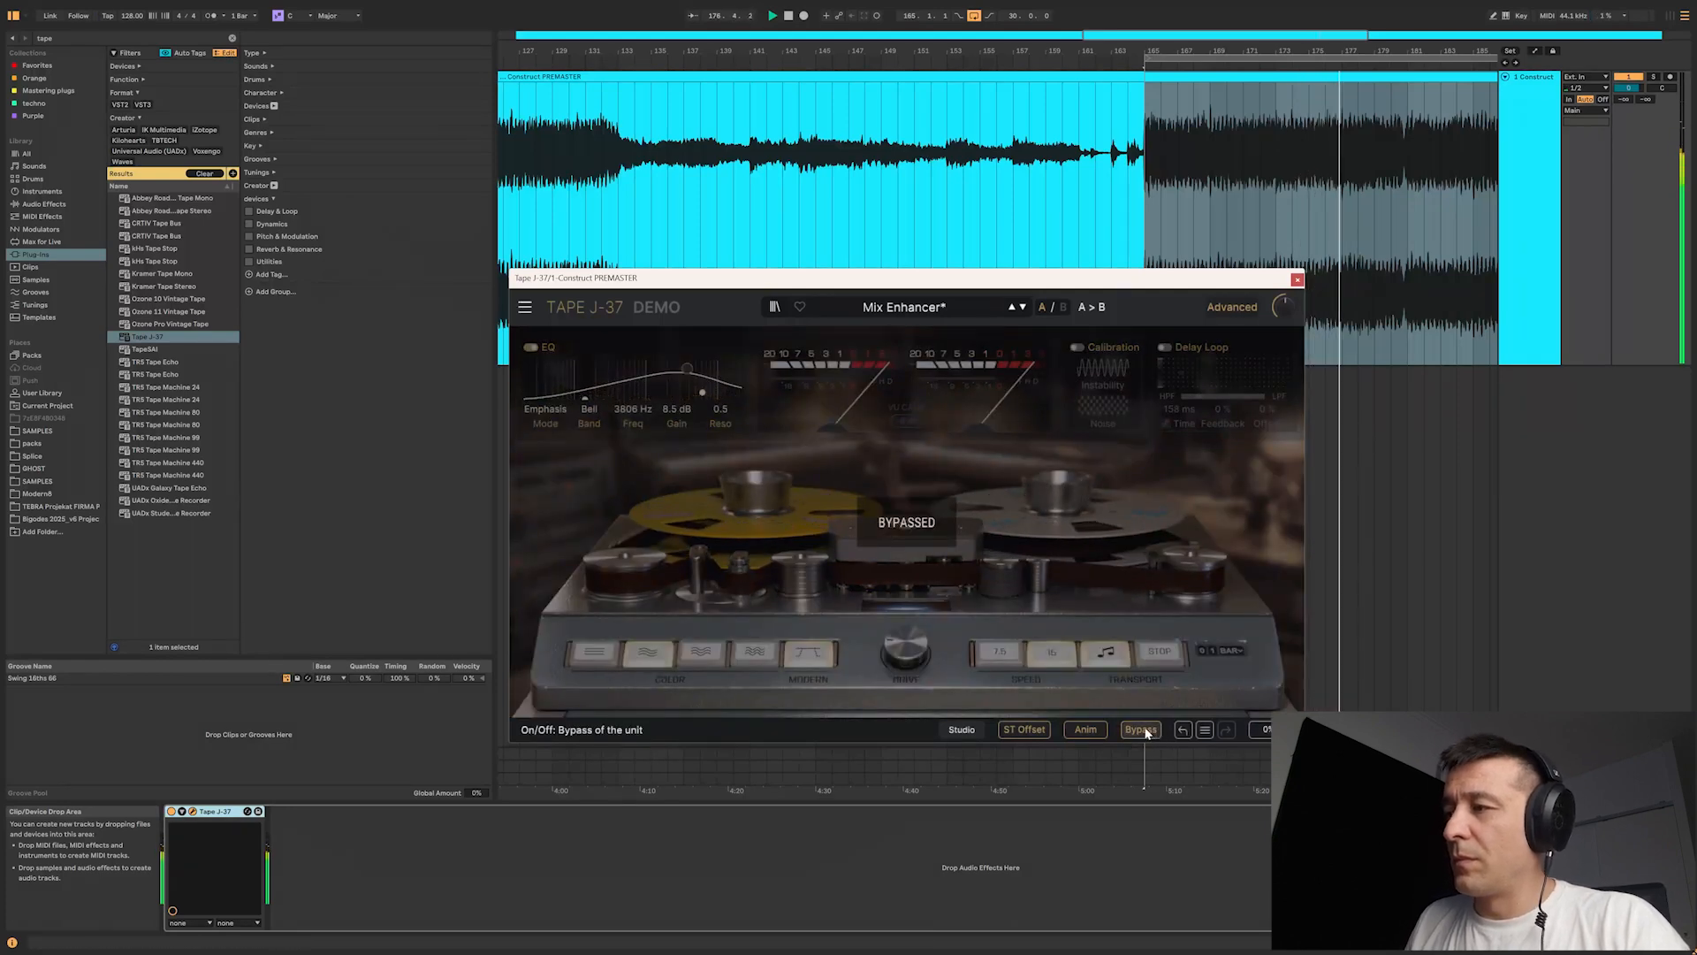
{"action": "left_click", "coordinate": [1149, 731]}
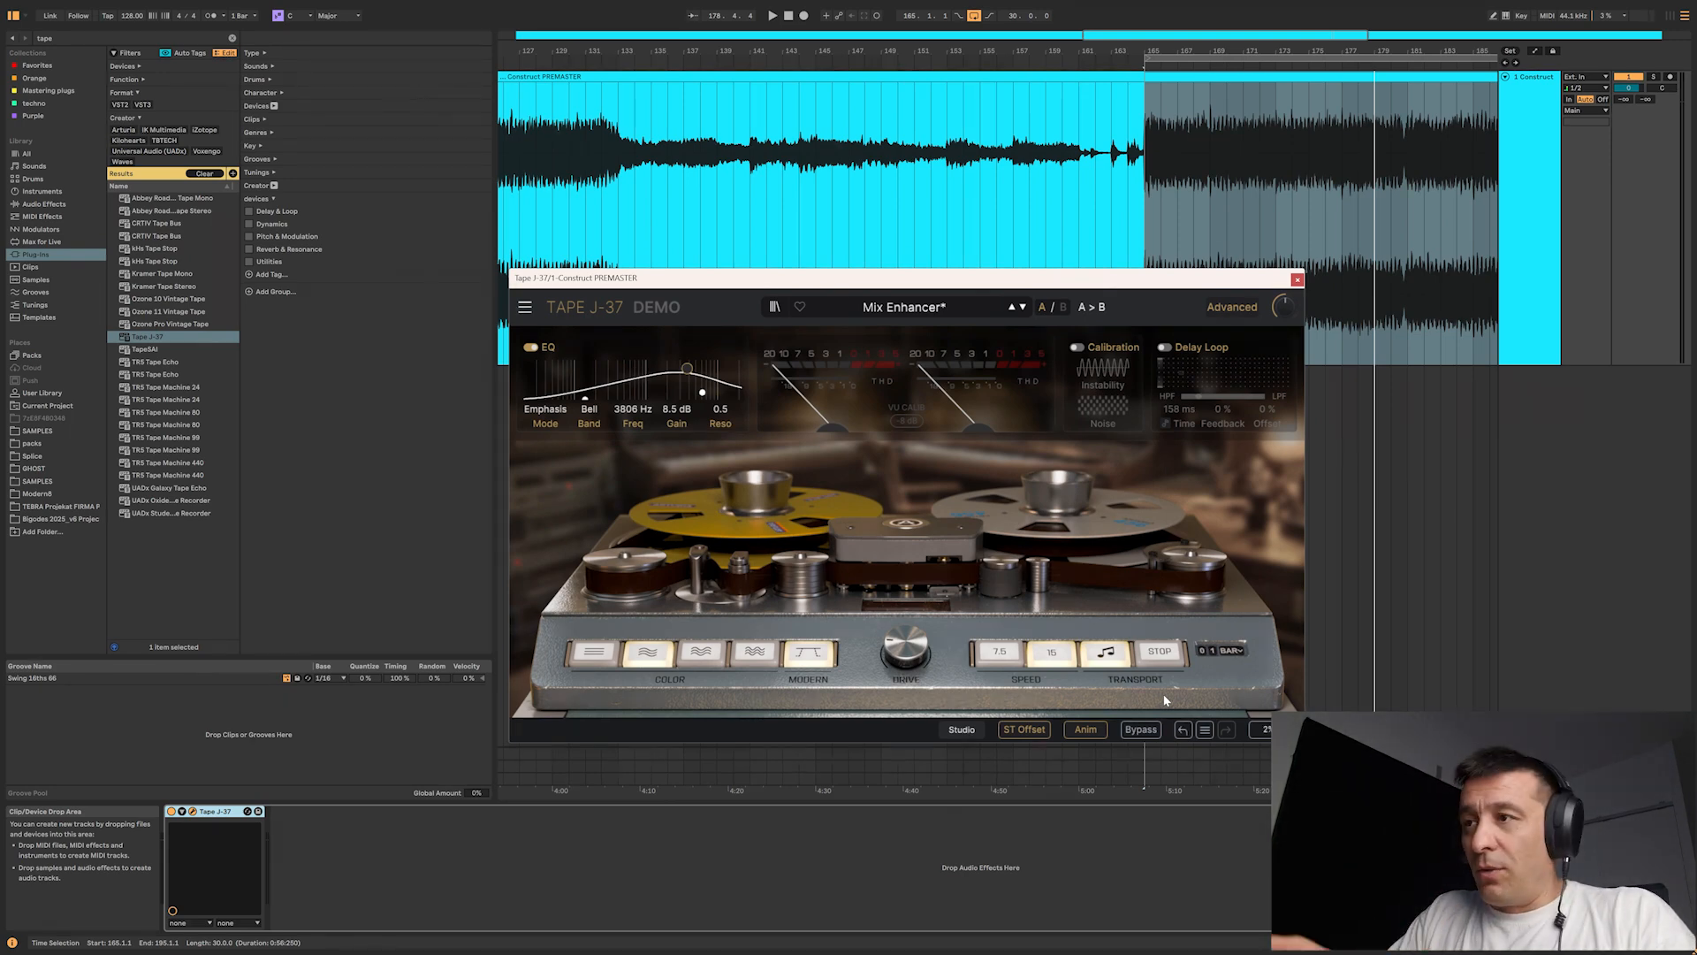
Step: Load the Mid Focus preset from the Tape category
{"action": "left_click", "coordinate": [923, 311]}
{"action": "mouse_move", "coordinate": [937, 350]}
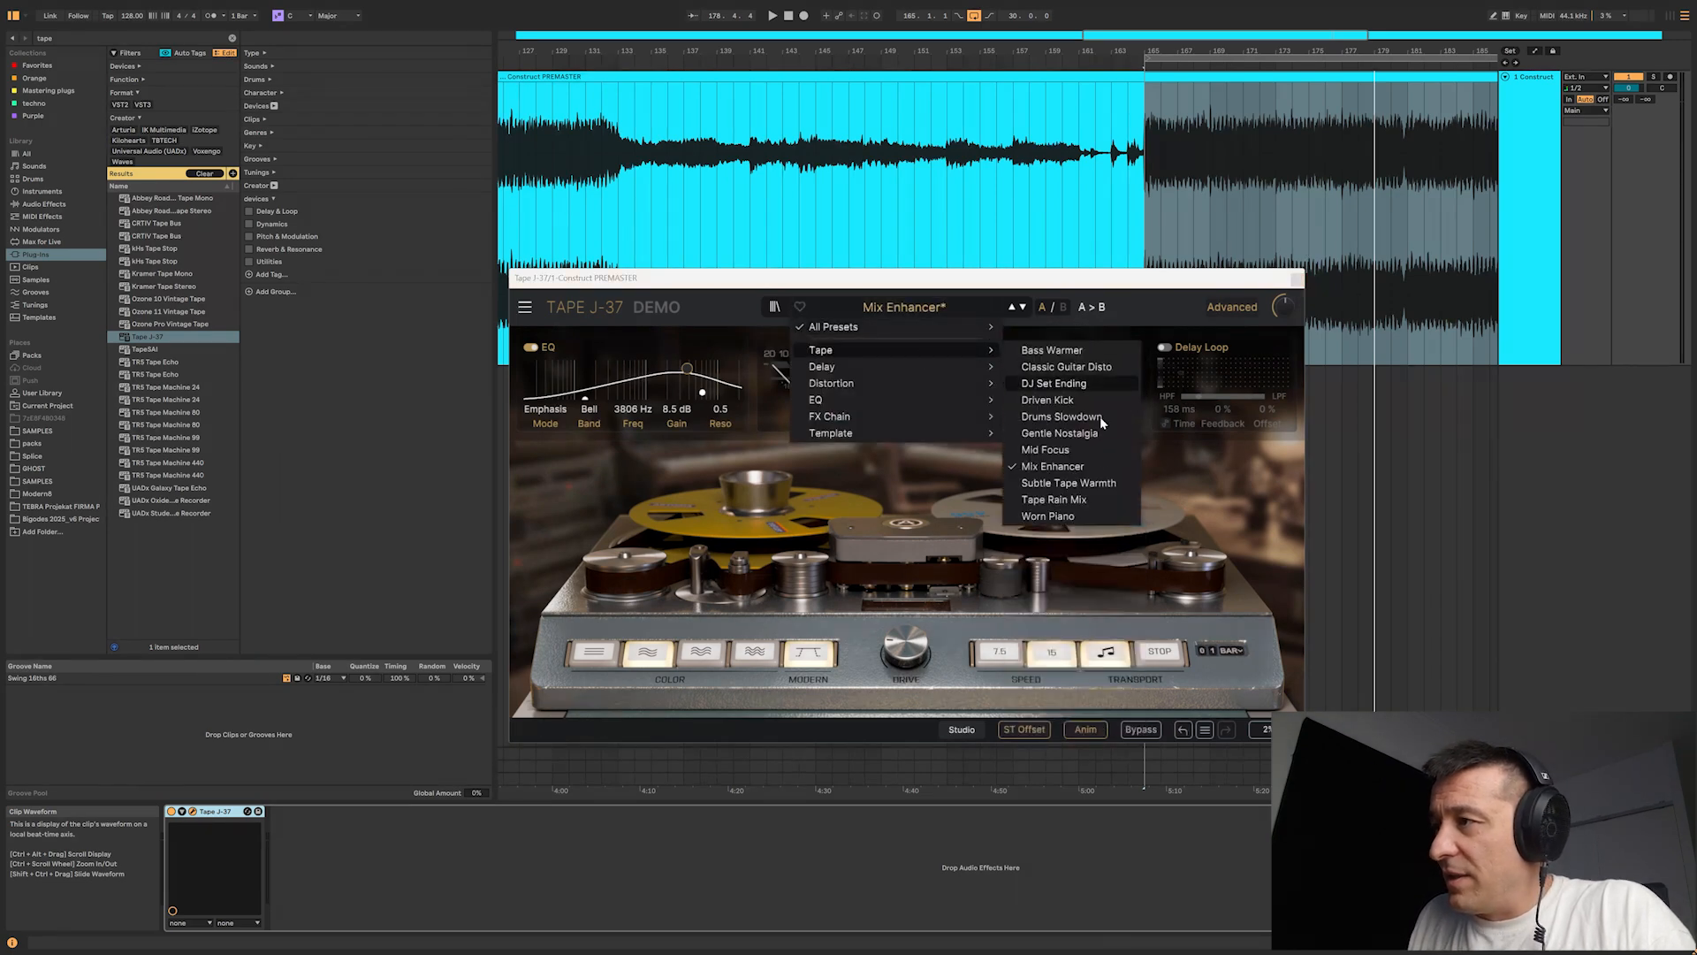
{"action": "left_click", "coordinate": [1052, 450]}
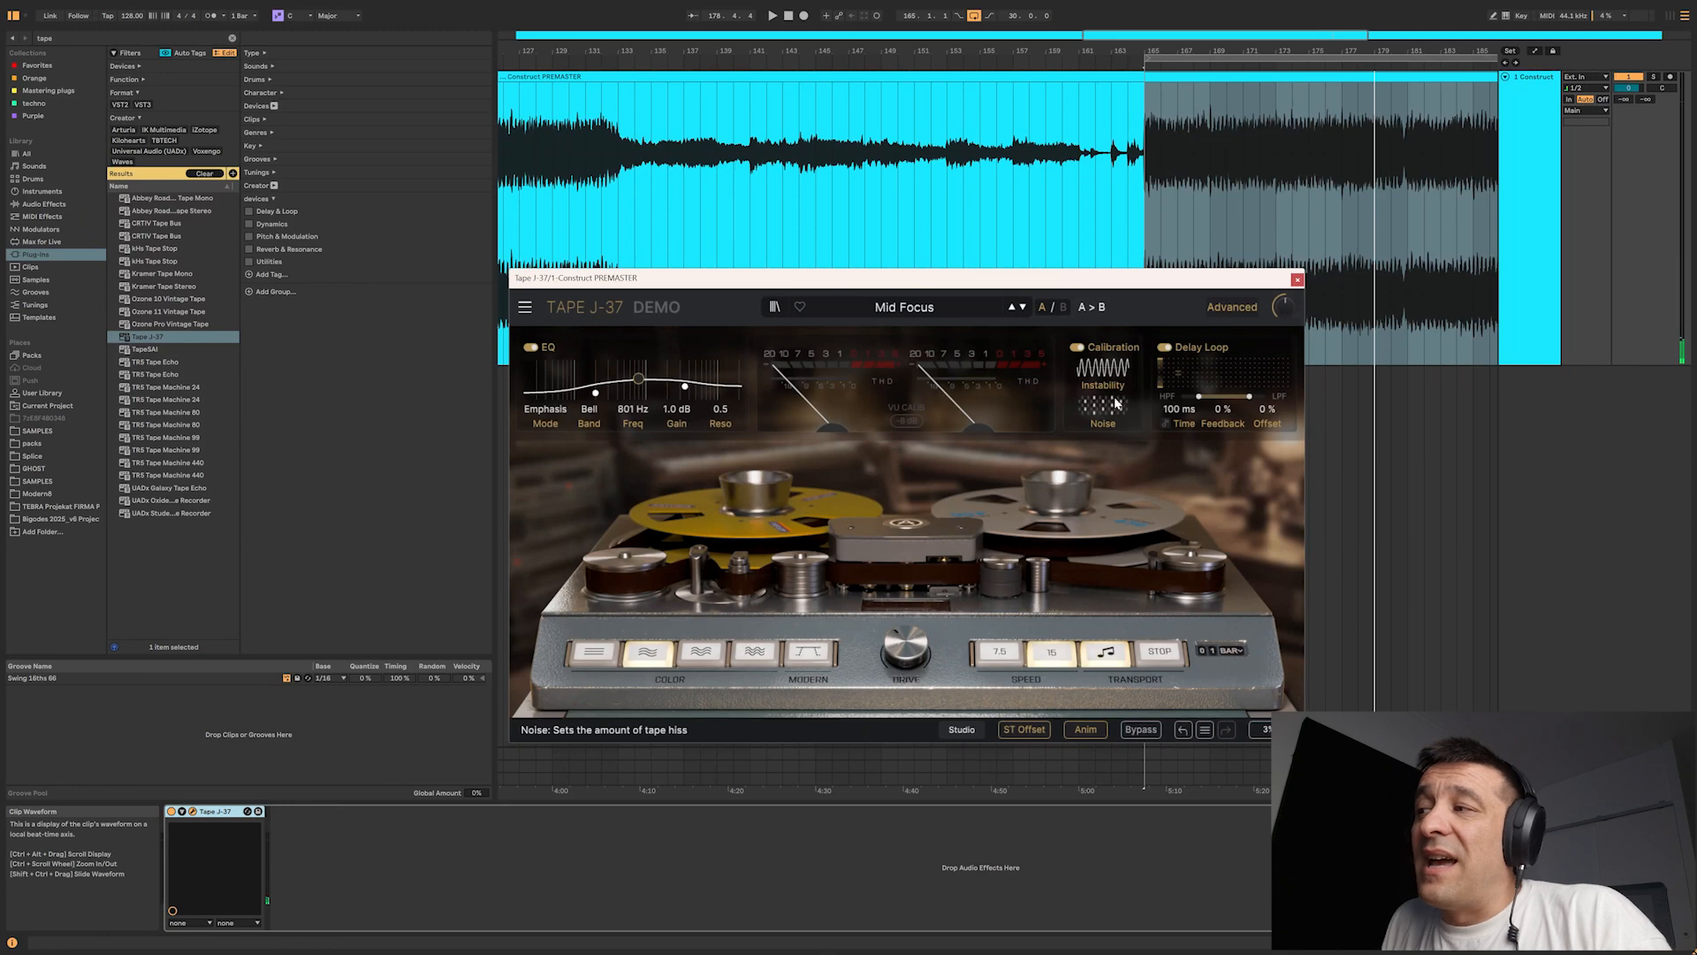
Step: Switch off the Calibration and Delay Loop sections of the Mid Focus preset
{"action": "mouse_move", "coordinate": [1107, 406]}
{"action": "mouse_move", "coordinate": [1102, 372]}
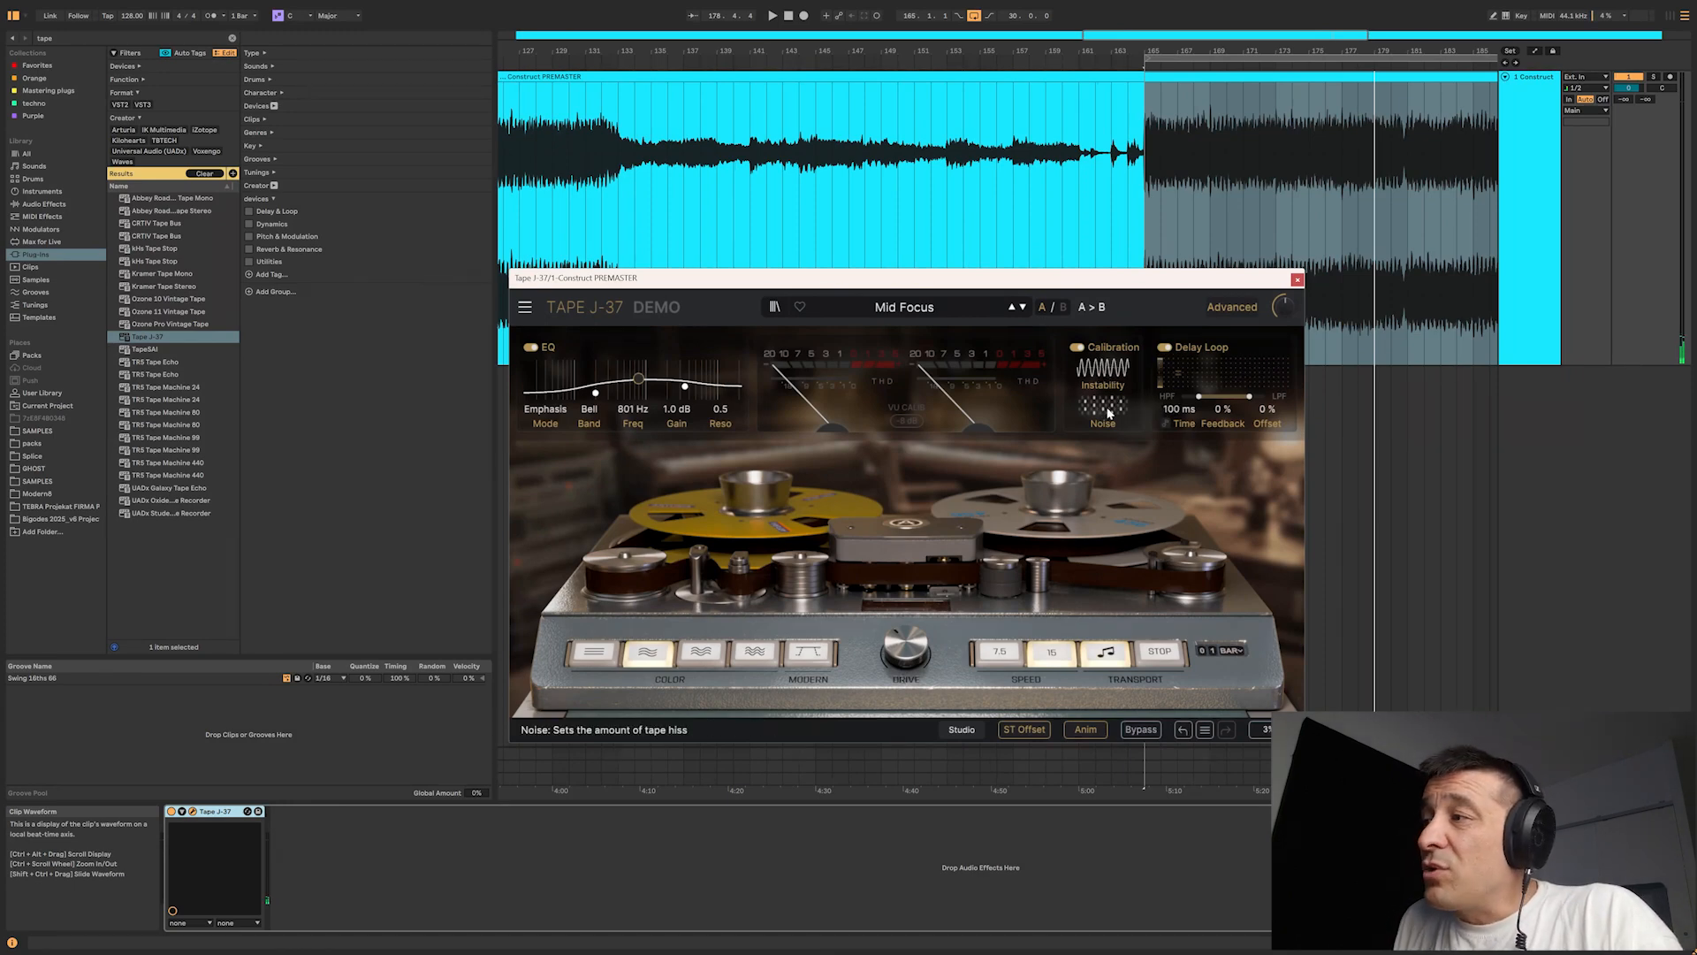
{"action": "left_click", "coordinate": [1077, 347]}
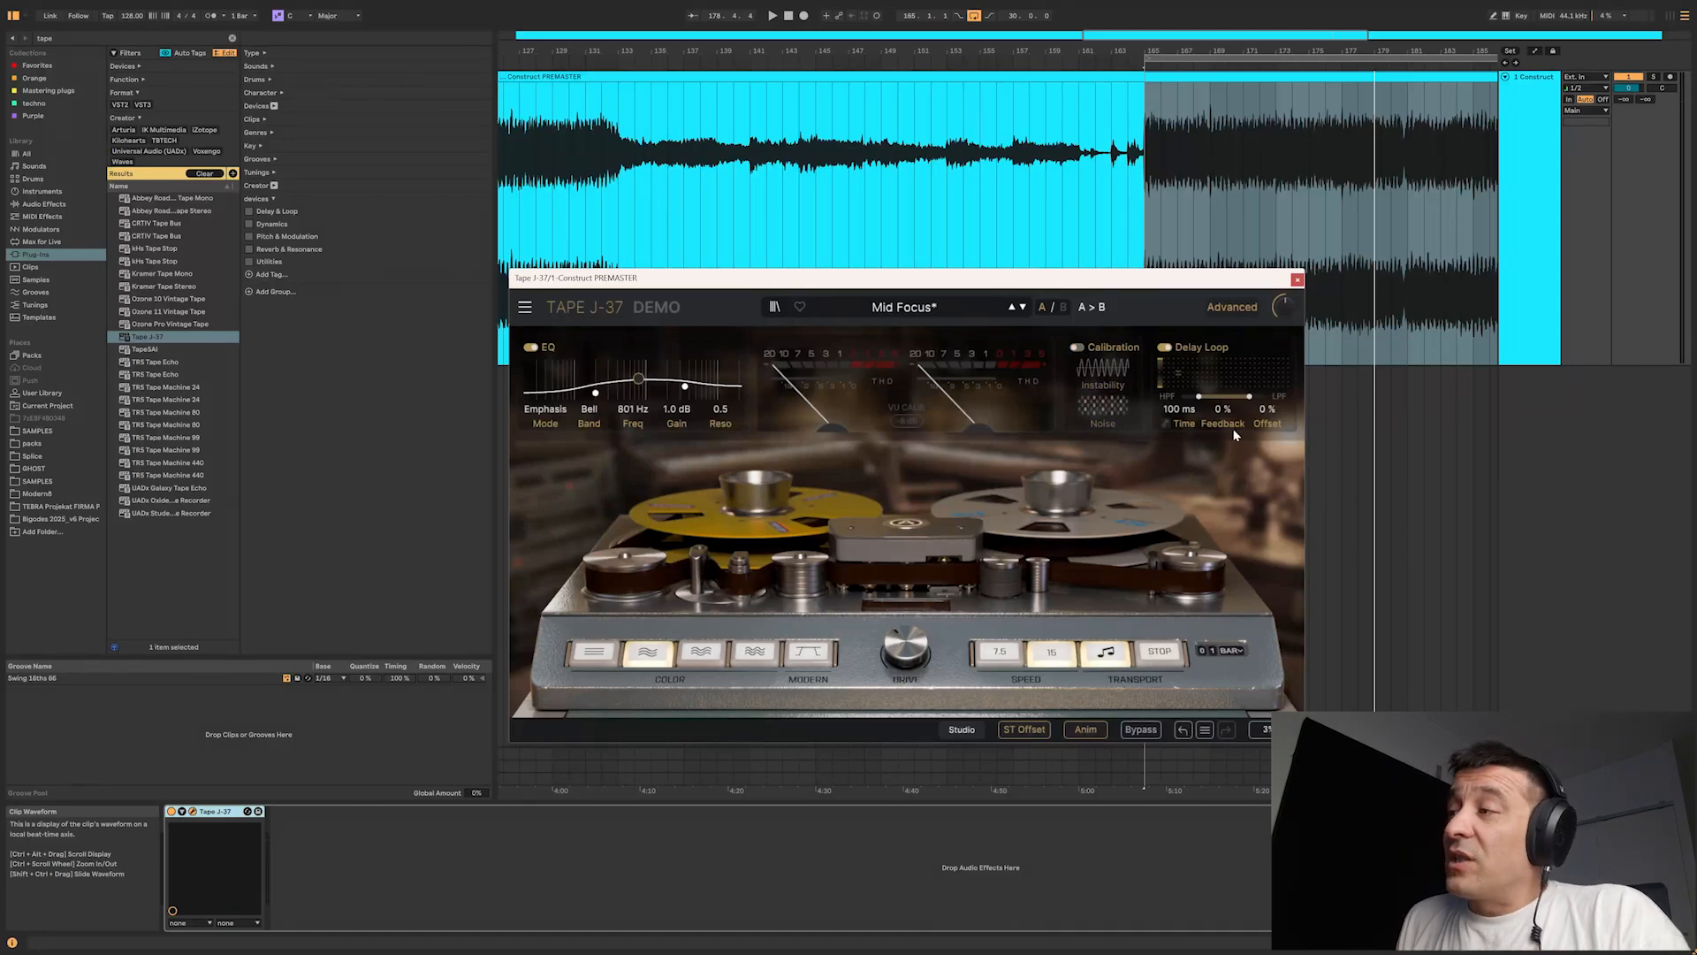
{"action": "left_click", "coordinate": [1167, 348]}
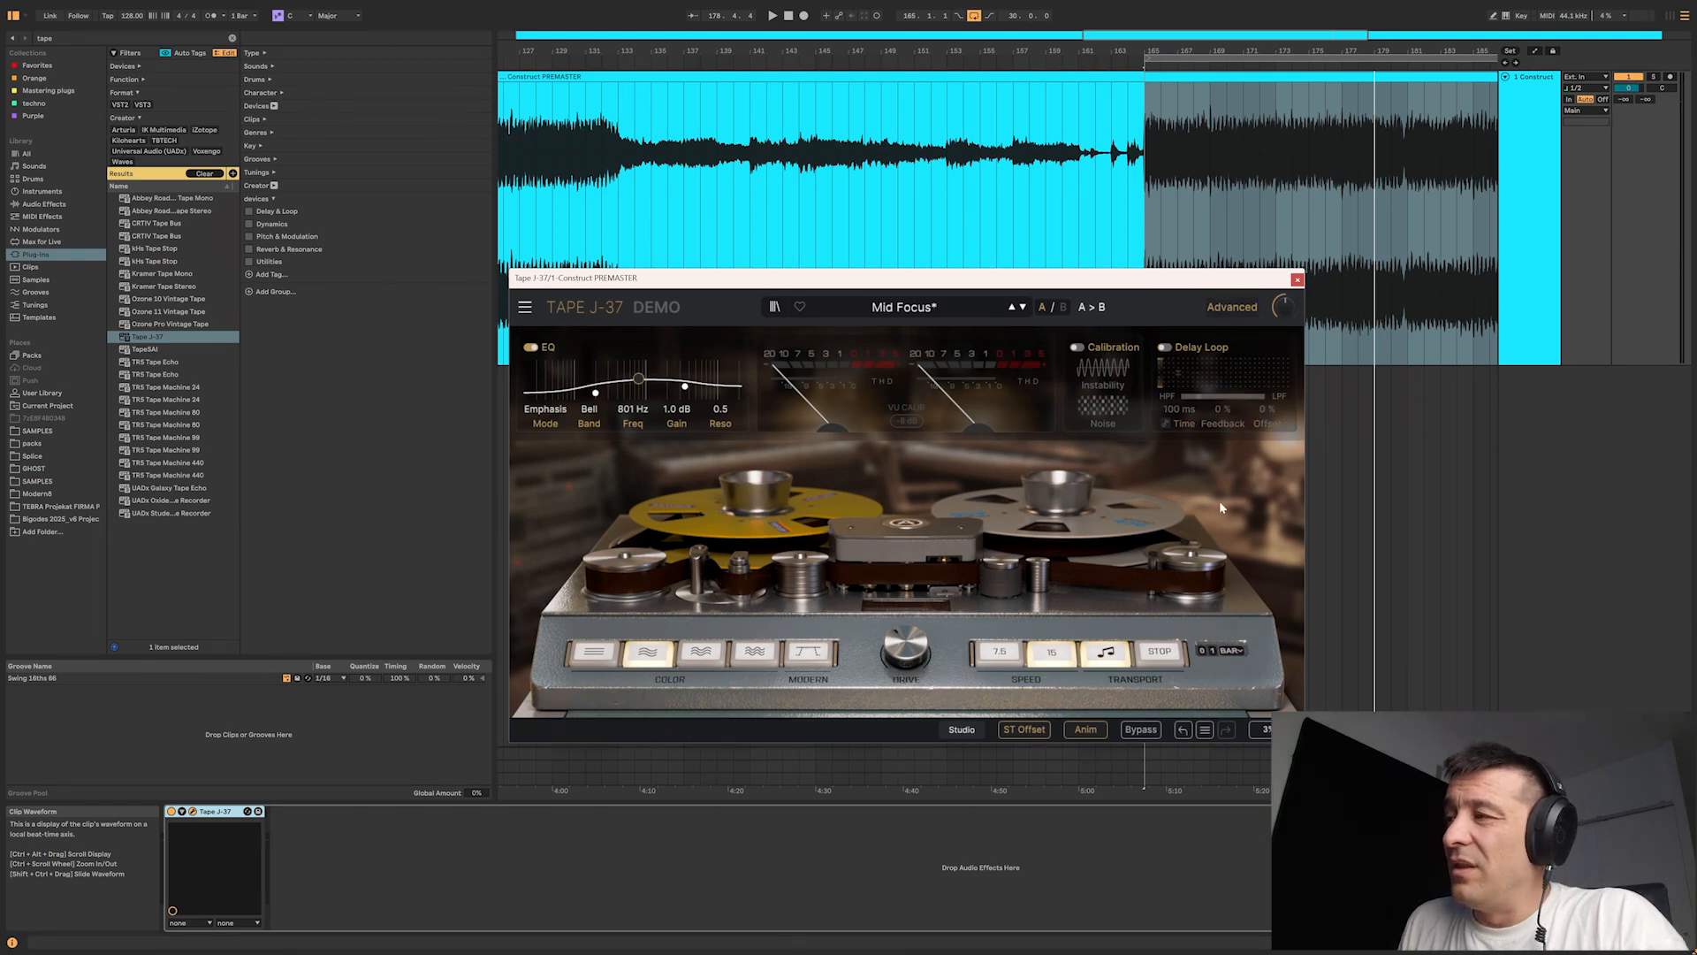